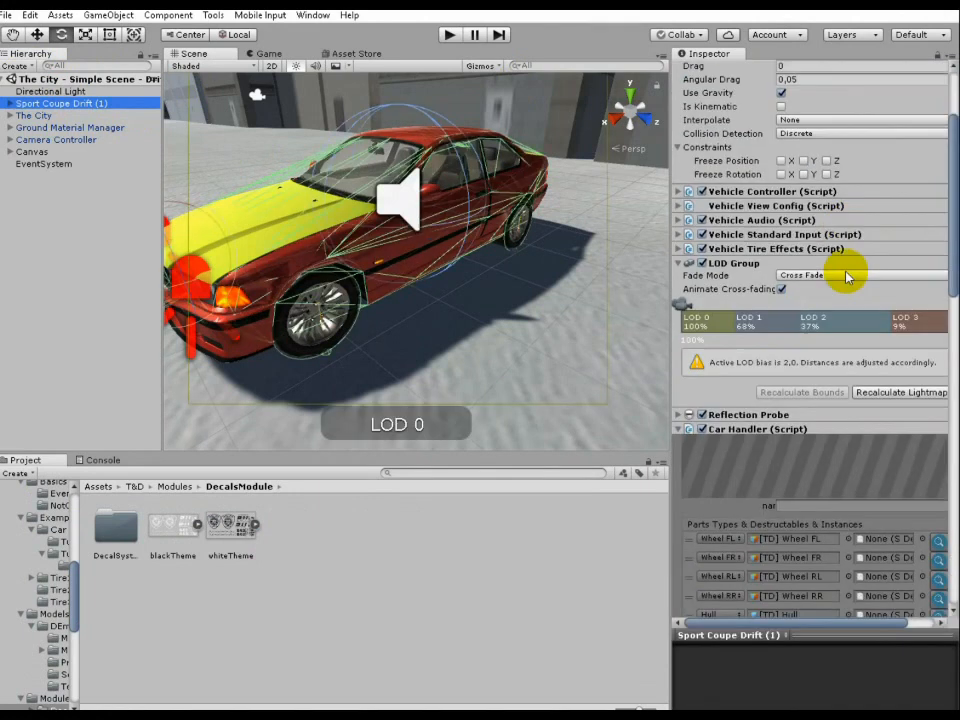
Assign whiteTheme_0 as the decal sprite in the Car Handler settings of Sport Coupe Drift (1).
scroll(866, 345, down, 5)
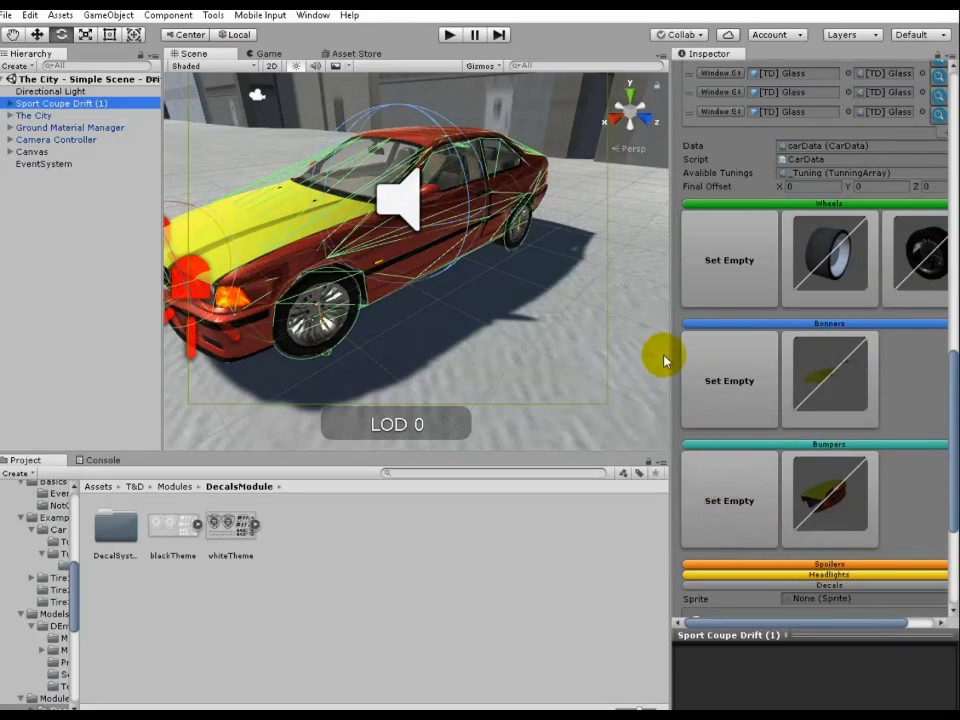
drag(671, 356, 636, 369)
scroll(720, 396, down, 4)
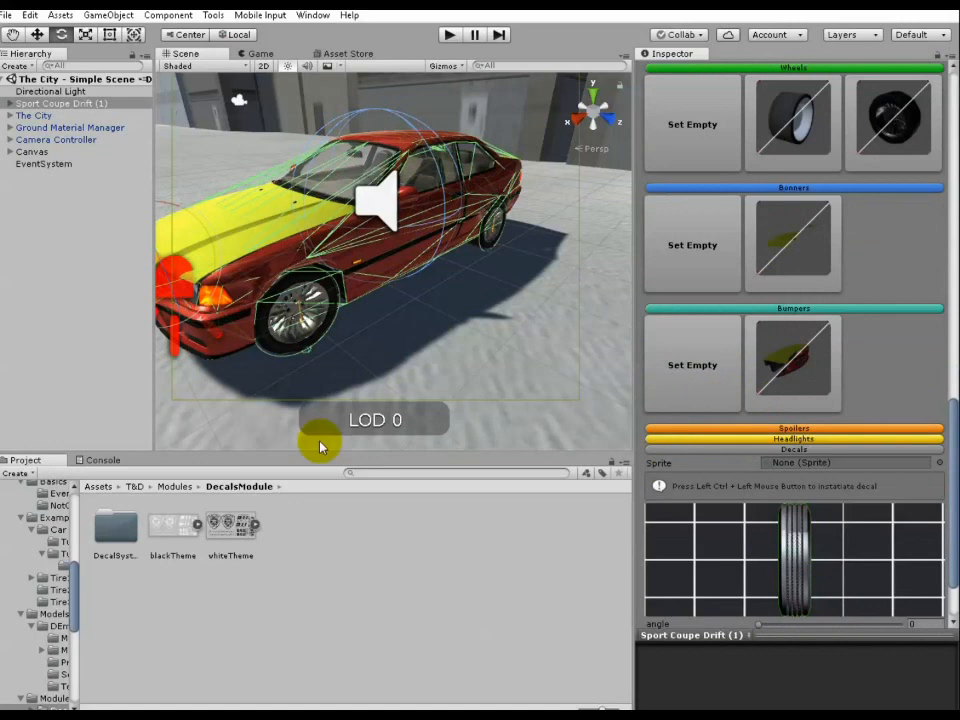
drag(236, 533, 793, 463)
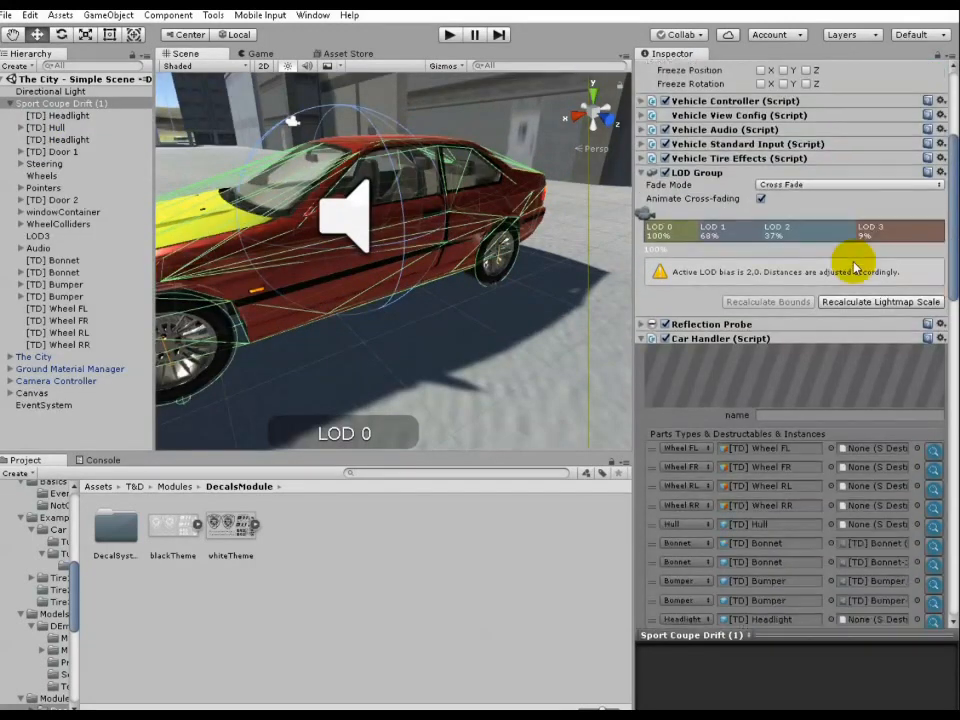
scroll(855, 268, down, 14)
scroll(845, 420, down, 9)
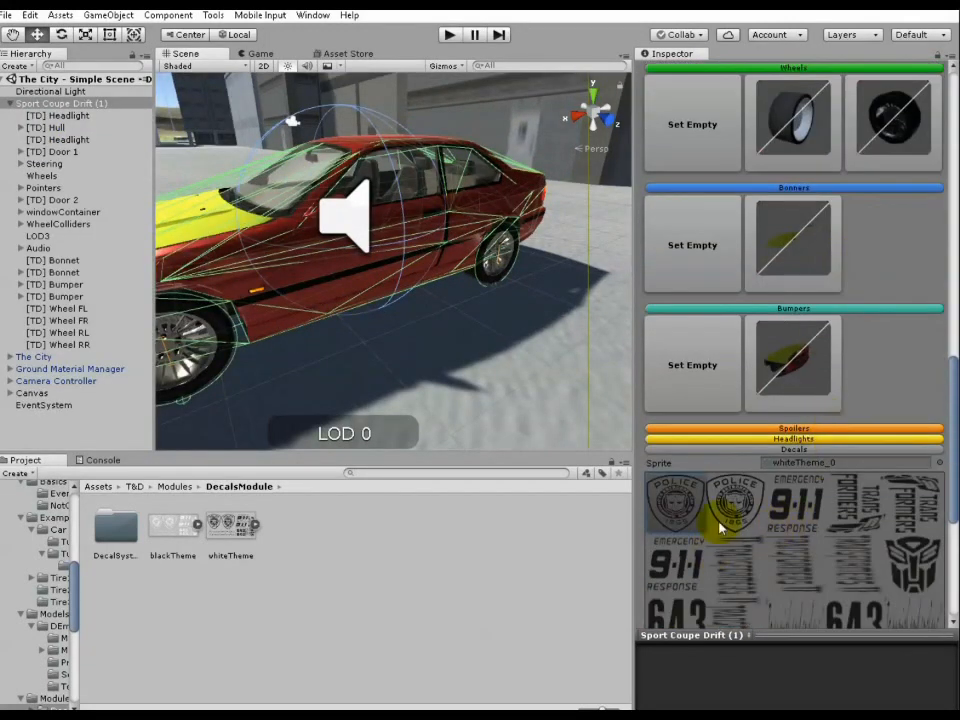
scroll(740, 470, down, 6)
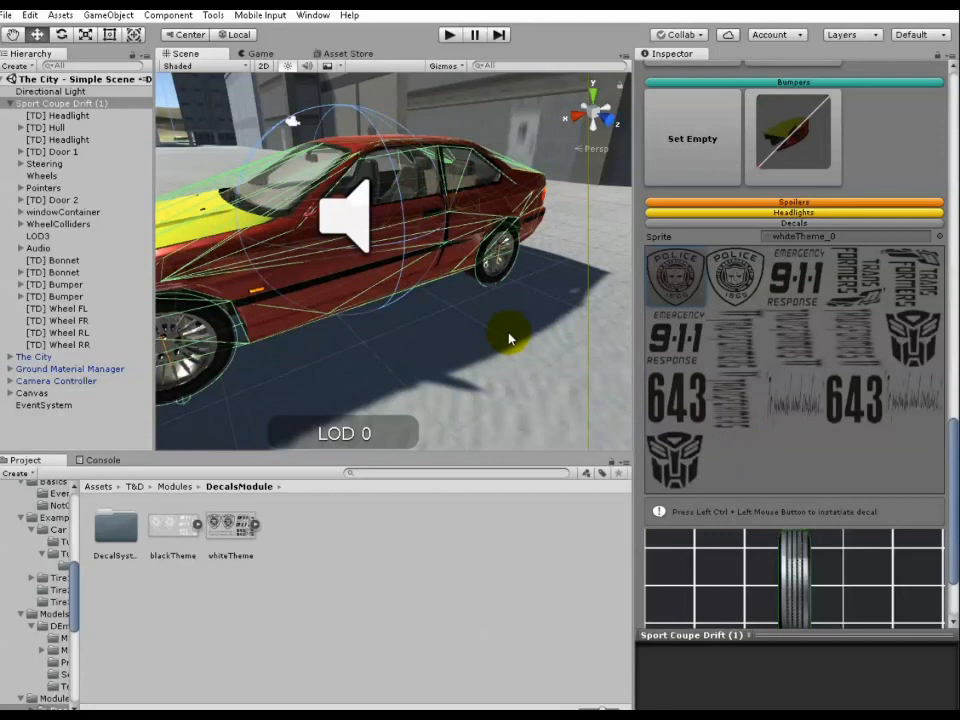
Try out the police badge decal on the car's side at a reduced size, just behind the front wheel.
ctrl+click(305, 275)
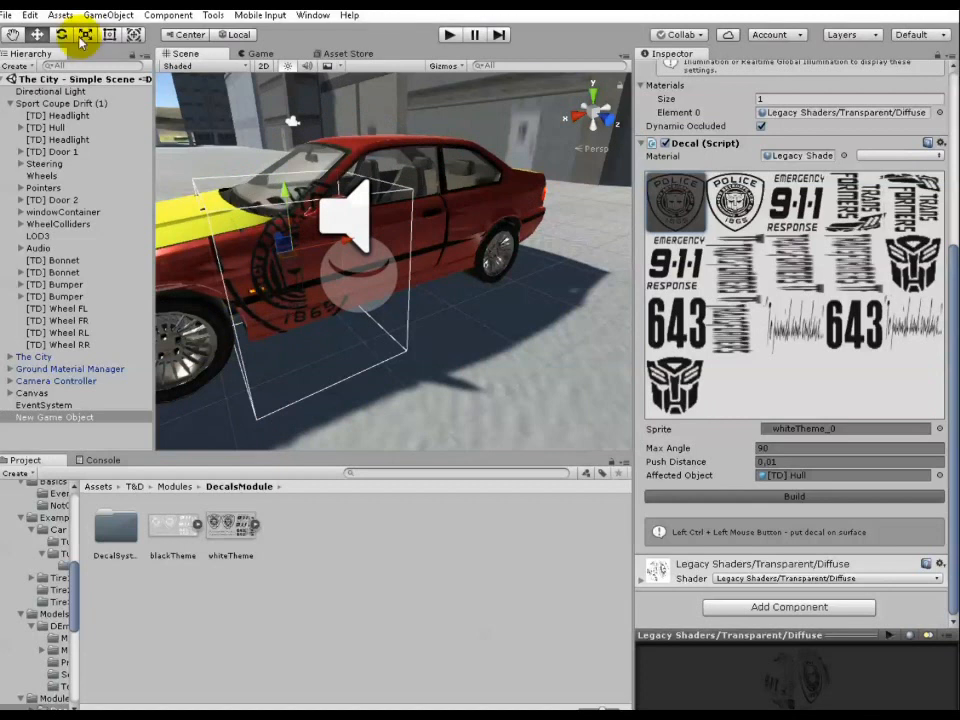
click(85, 36)
drag(293, 256, 270, 276)
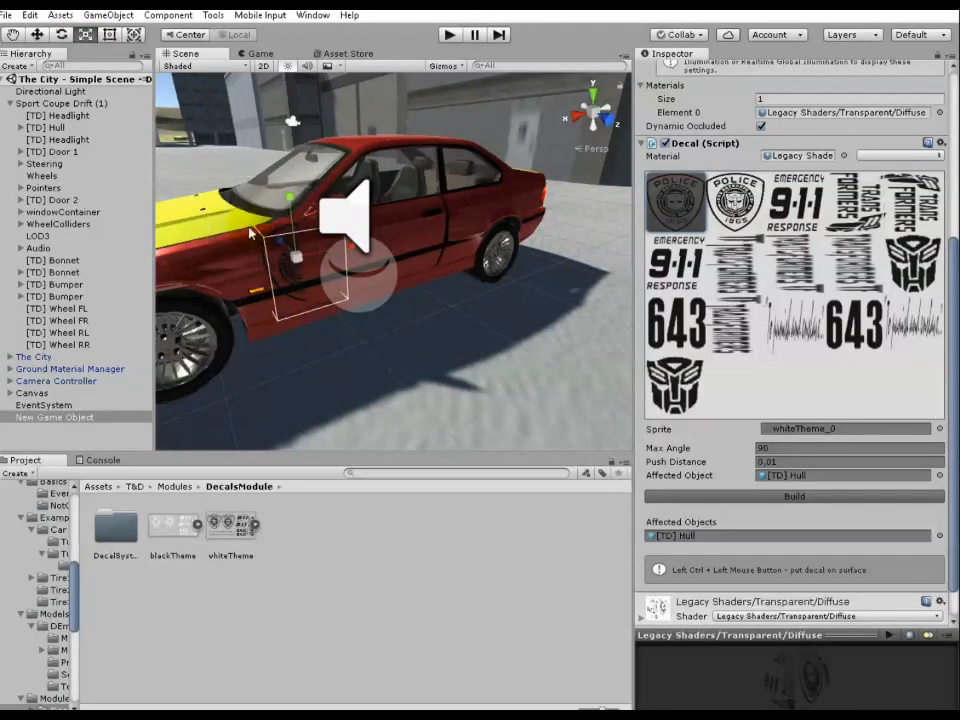
click(36, 35)
drag(340, 254, 322, 262)
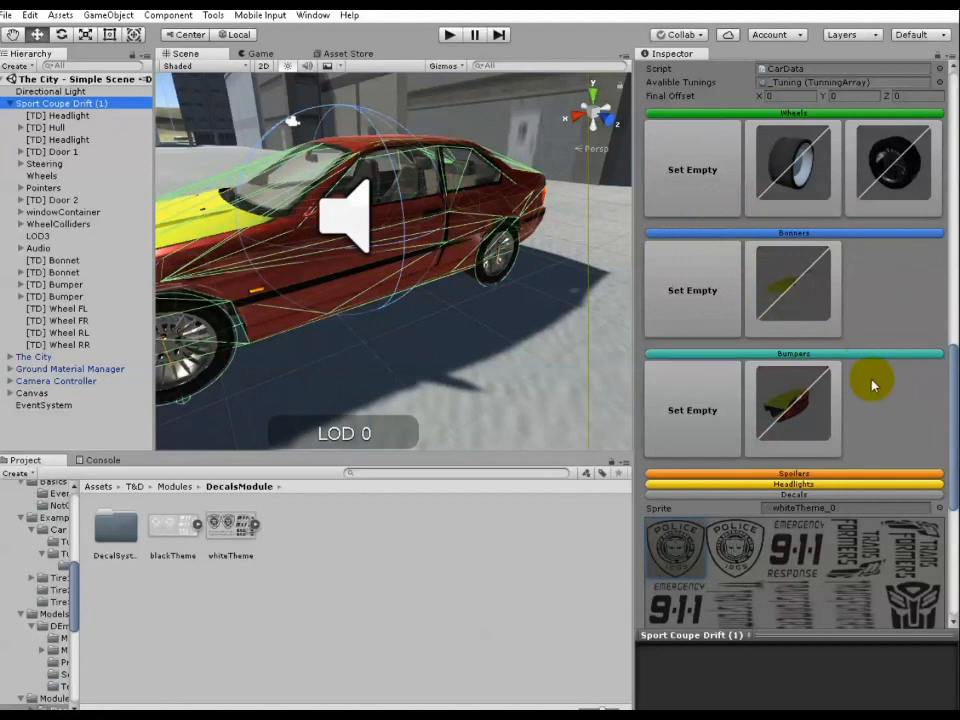
Locate the _Tuning asset assigned to the car's available tunings and open its properties.
scroll(829, 370, up, 3)
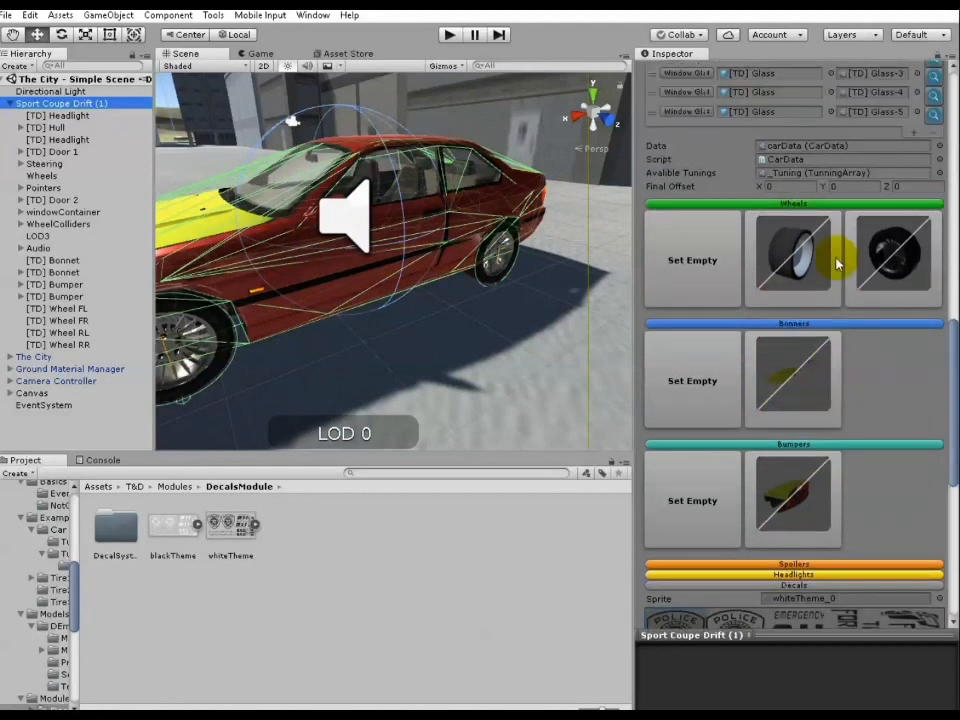
click(801, 174)
click(412, 605)
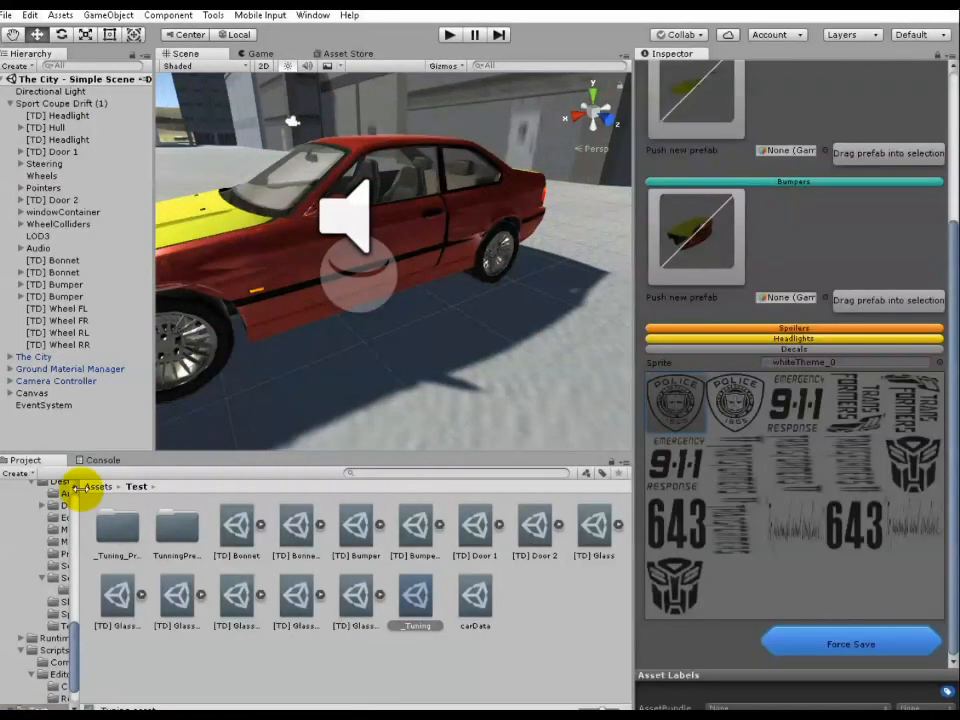
Add the Wheel prefab from the T&D/Examples/Tire2 folder to the scene beside the car.
click(97, 494)
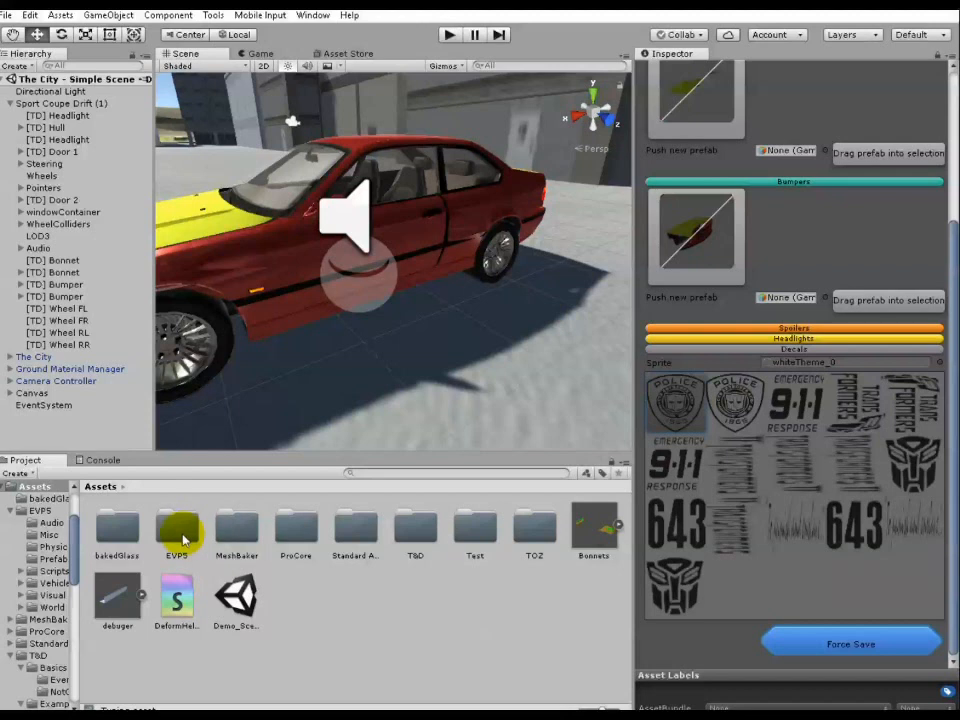
double_click(412, 527)
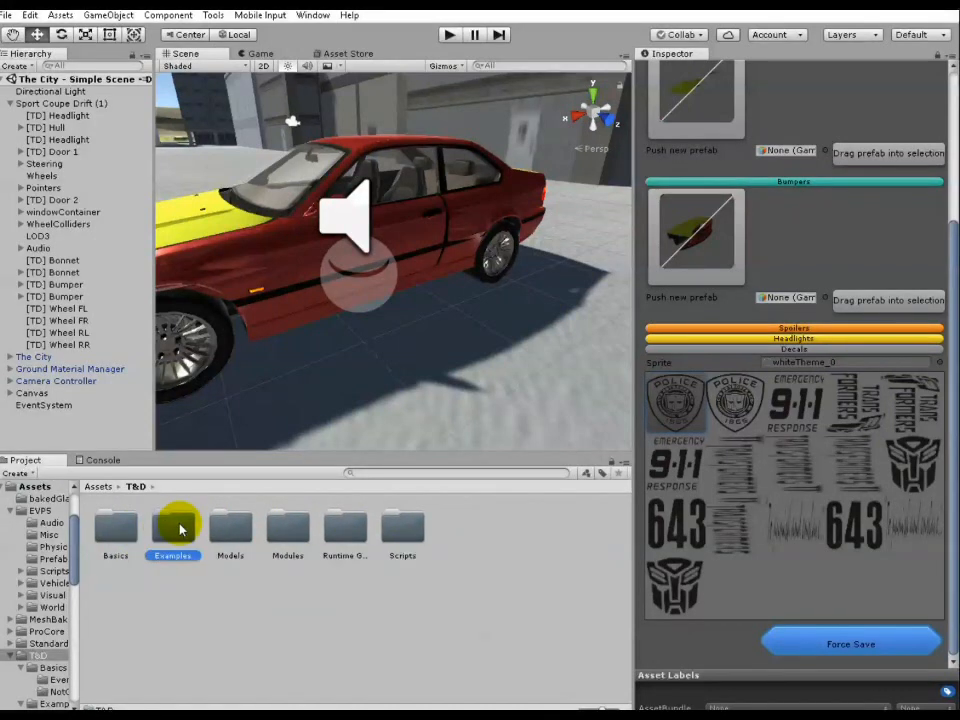
double_click(176, 527)
double_click(231, 526)
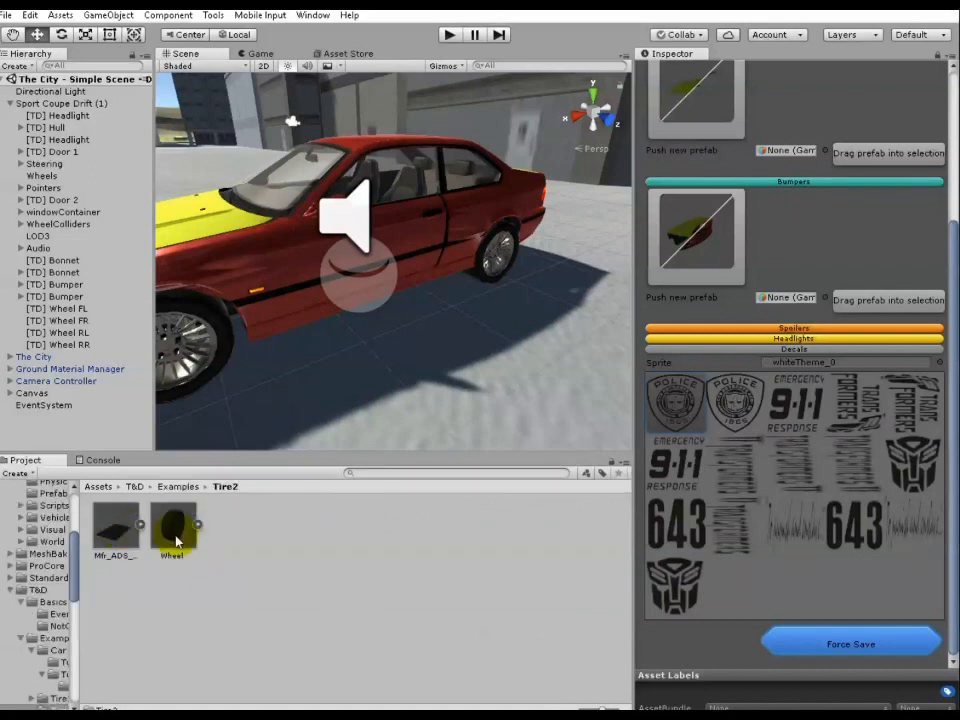
drag(184, 543, 428, 400)
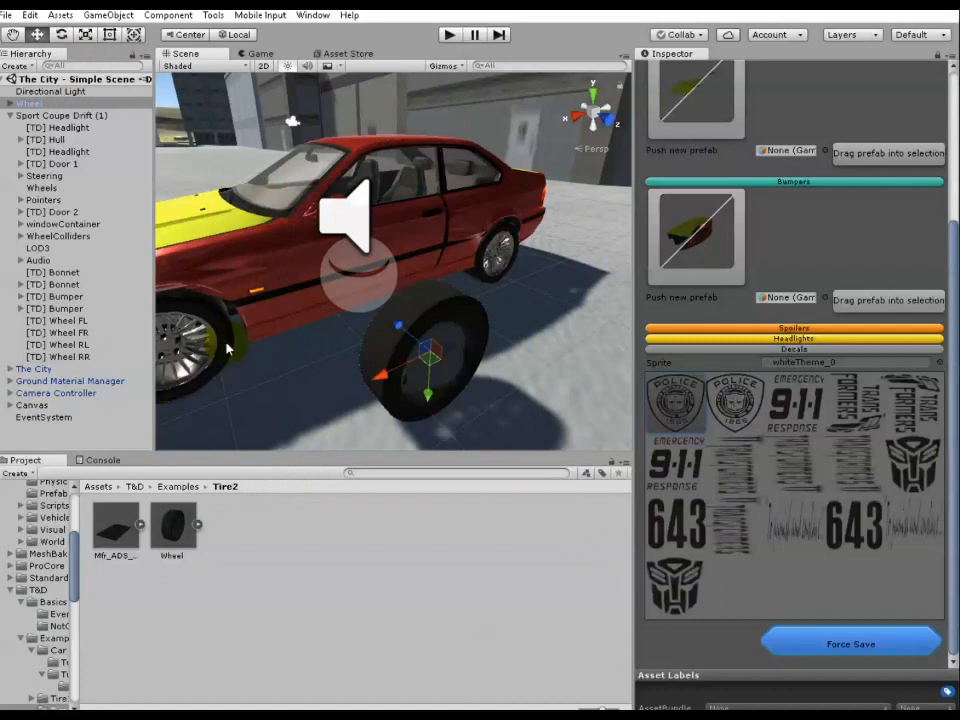
Unlock the Inspector and rename the new wheel object in the scene as Wheel Right FR.
click(178, 530)
right_drag(442, 335, 550, 338)
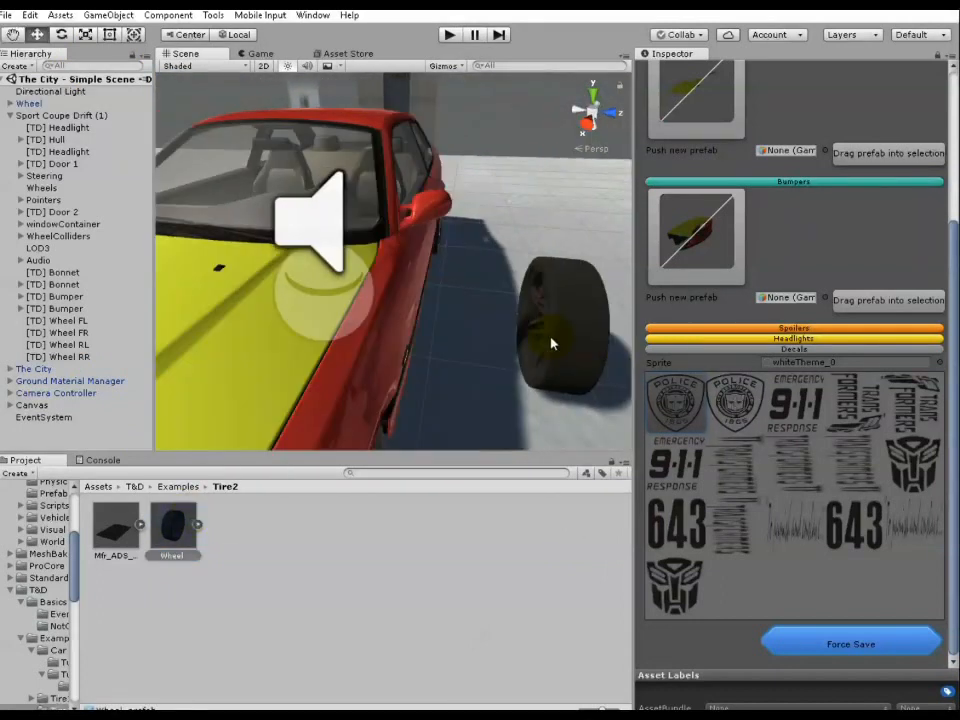
click(550, 343)
scroll(902, 186, up, 5)
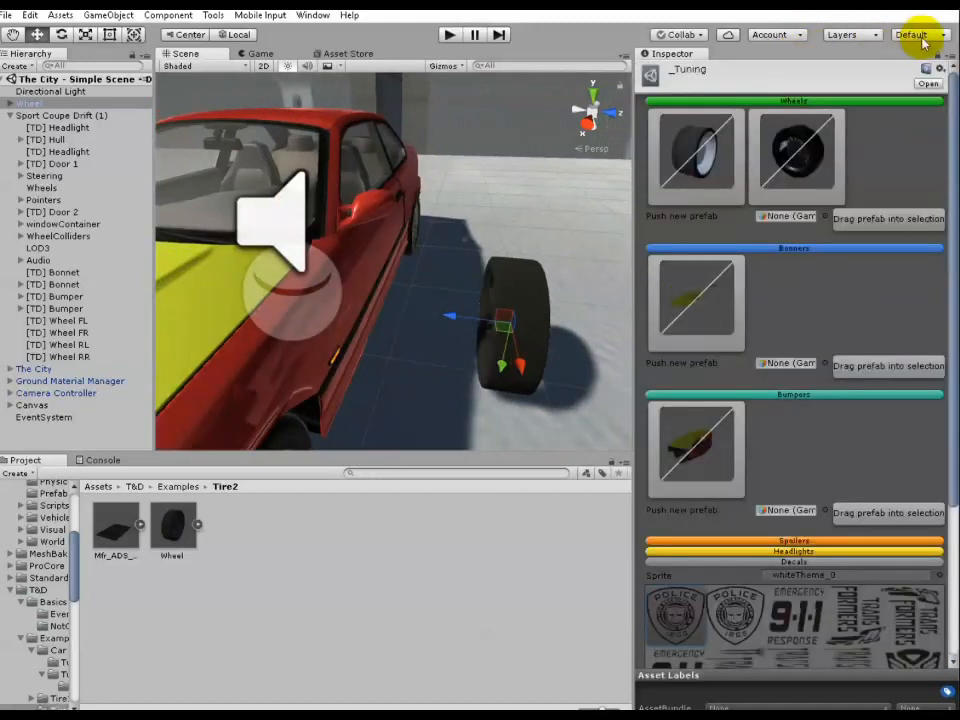
click(937, 56)
click(779, 70)
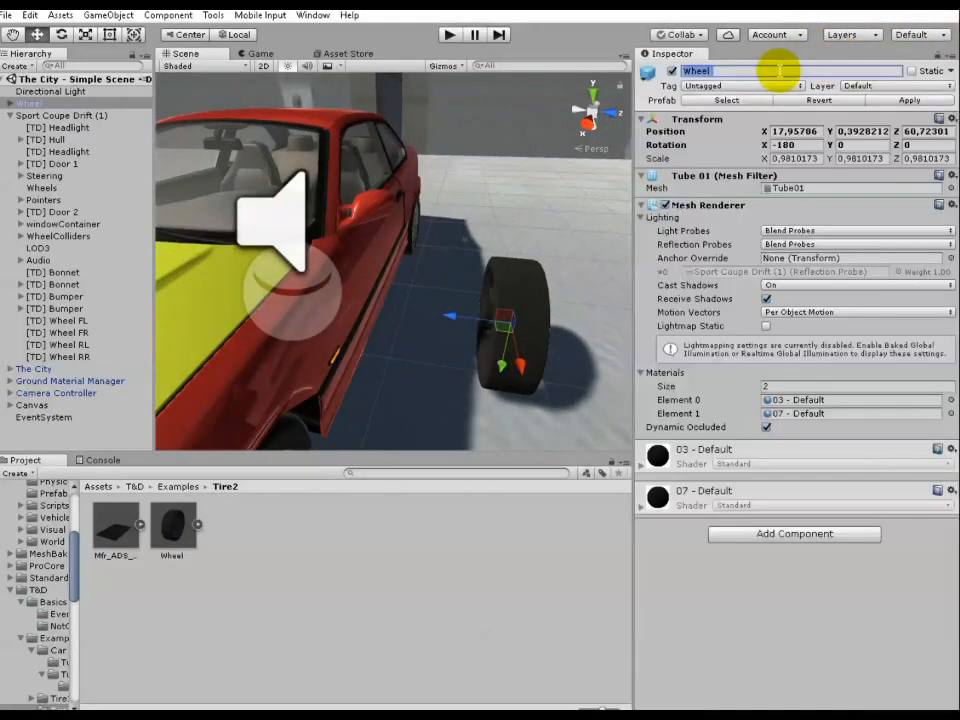
text(Right FR)
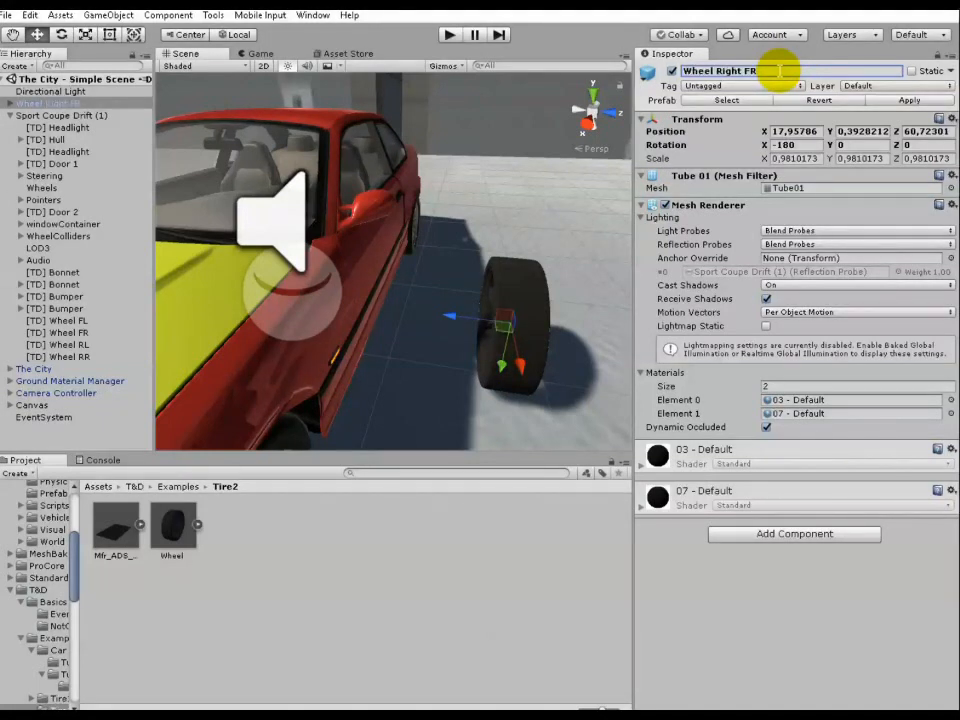
Replace the Wheel prefab in the Tire2 folder with a prefab made from Wheel Right FR.
drag(60, 103, 165, 526)
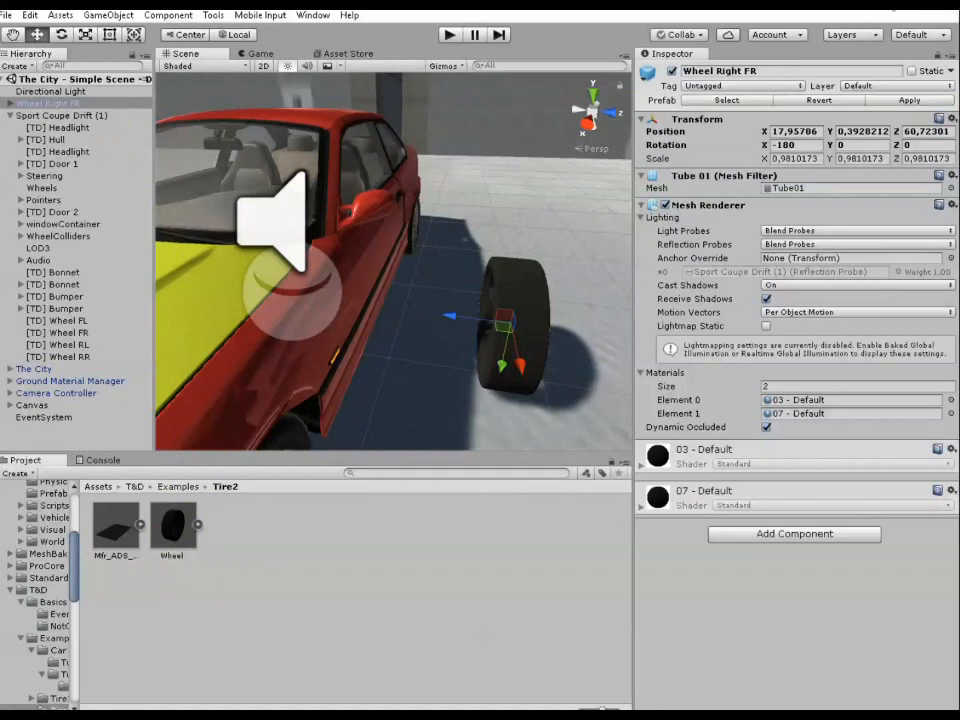
click(172, 527)
key(Delete)
click(516, 399)
drag(45, 101, 257, 536)
Rename the scene wheel as Wheel Left FL and set its X rotation to 0.
click(88, 103)
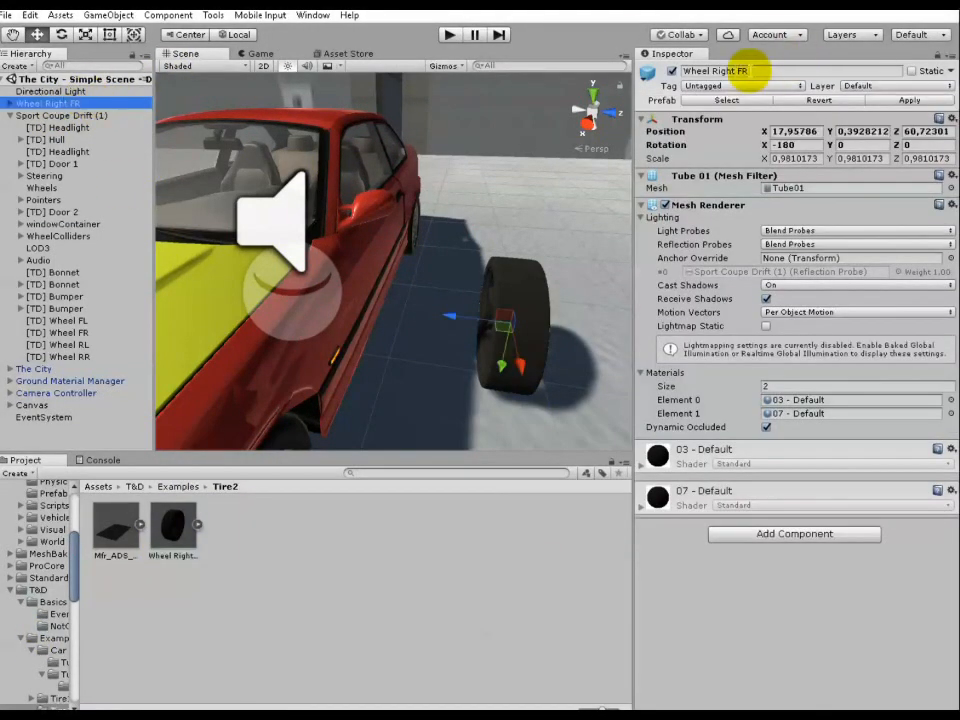
text(Lef)
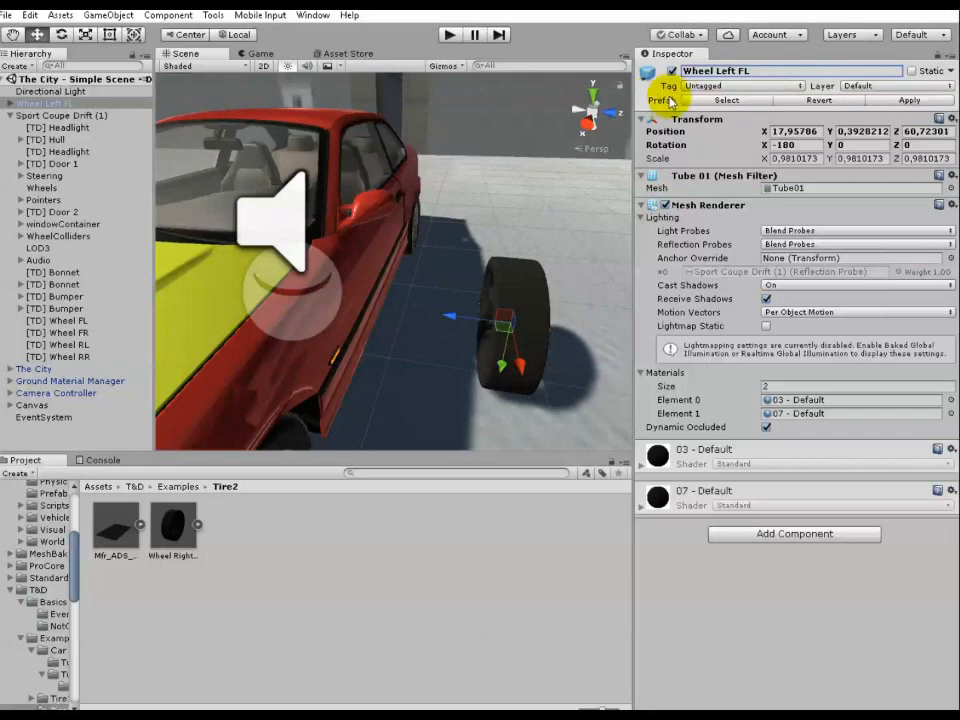
click(786, 145)
text(0)
key(Return)
Save Wheel Left FL as a prefab in the Tire2 folder and delete its instance from the scene.
drag(257, 374, 294, 514)
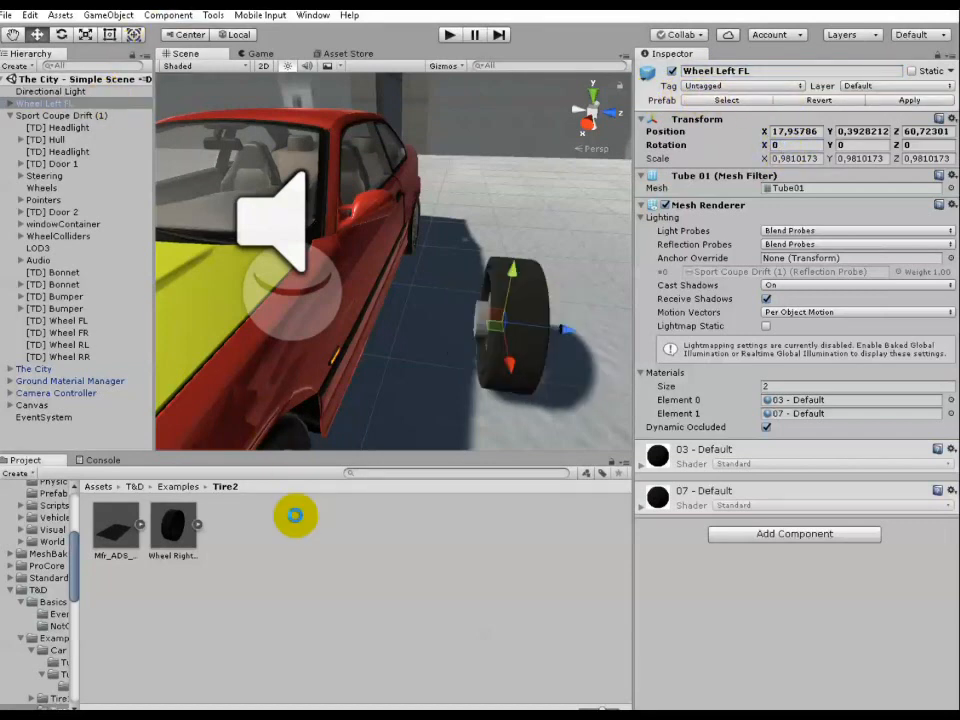
click(40, 104)
key(Delete)
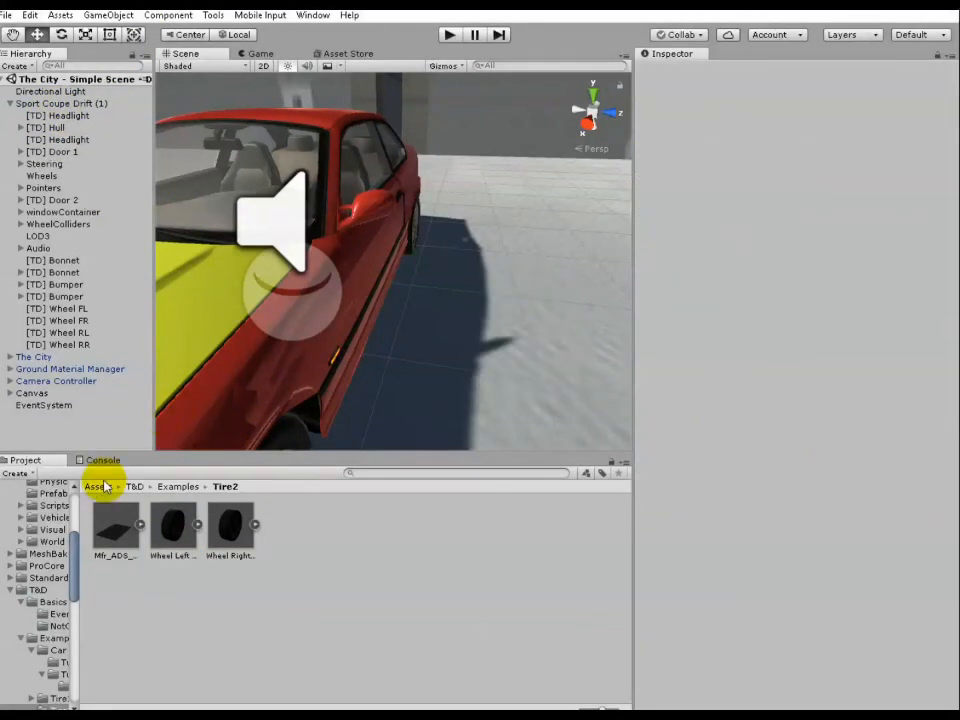
Open the properties of the _Tuning asset in the Test folder.
click(106, 487)
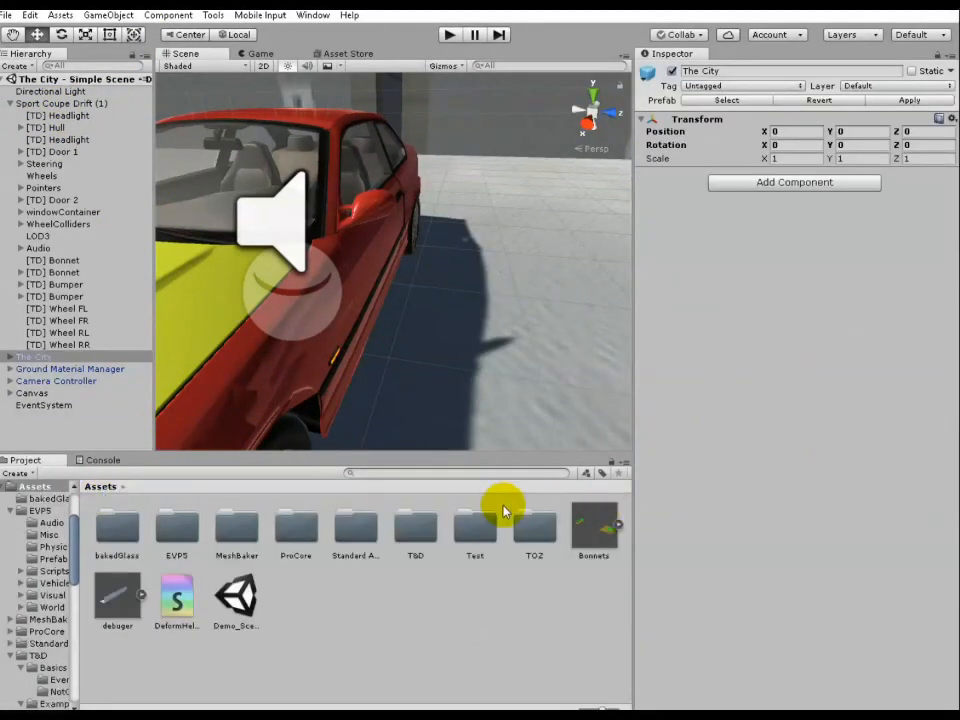
double_click(474, 535)
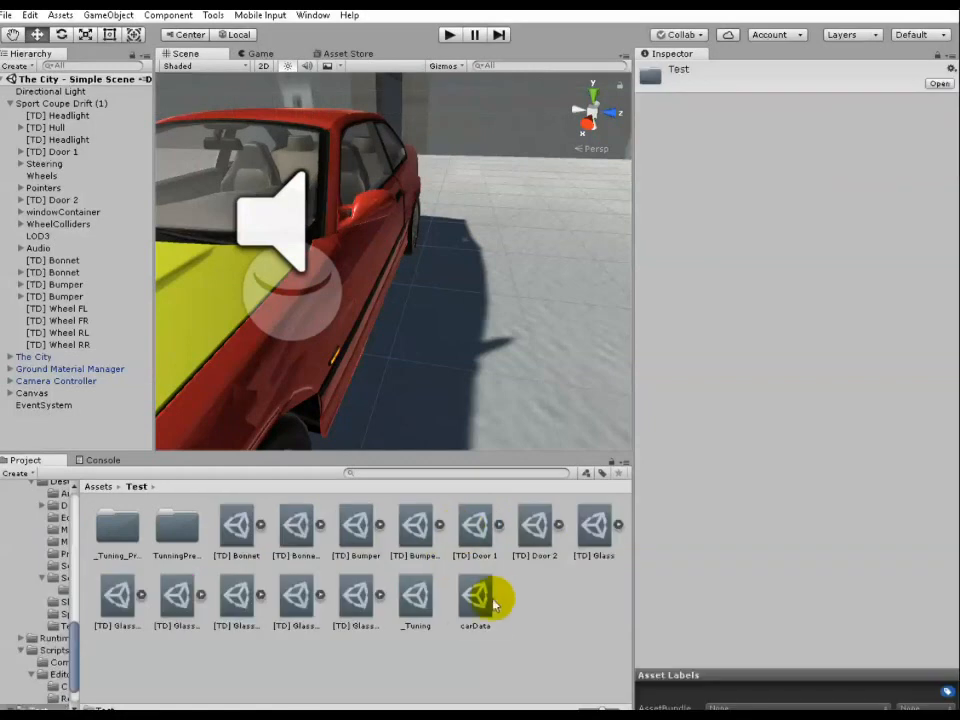
click(471, 608)
click(416, 600)
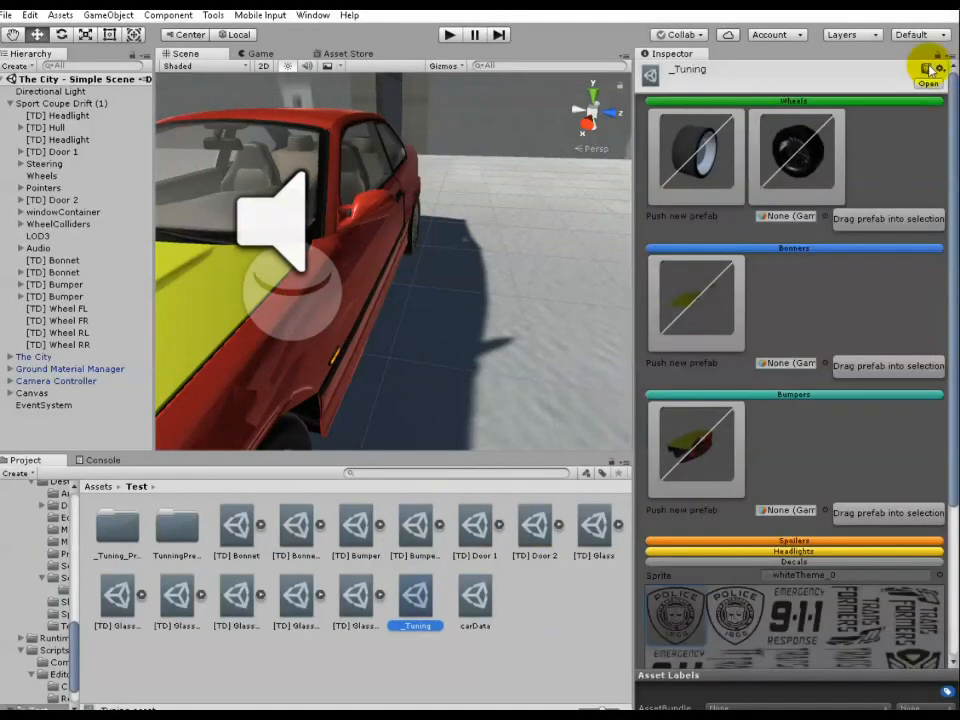
Add the Wheel Left FL prefab from Tire2 as a new wheel tuning, with Wheel Right FR as its right variant.
click(99, 486)
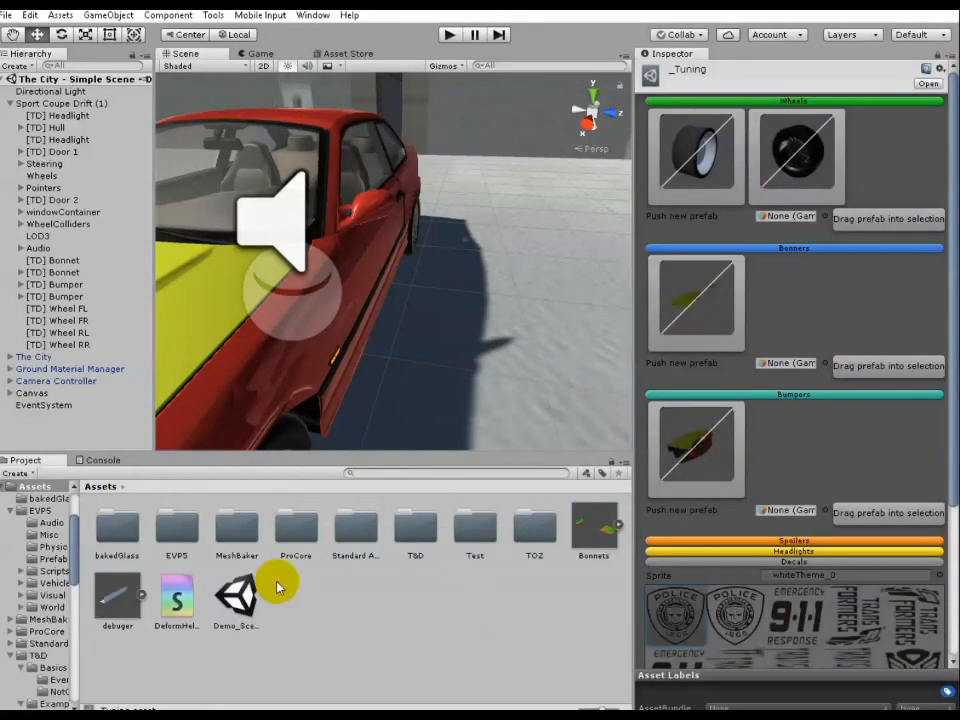
double_click(416, 527)
double_click(164, 535)
double_click(240, 527)
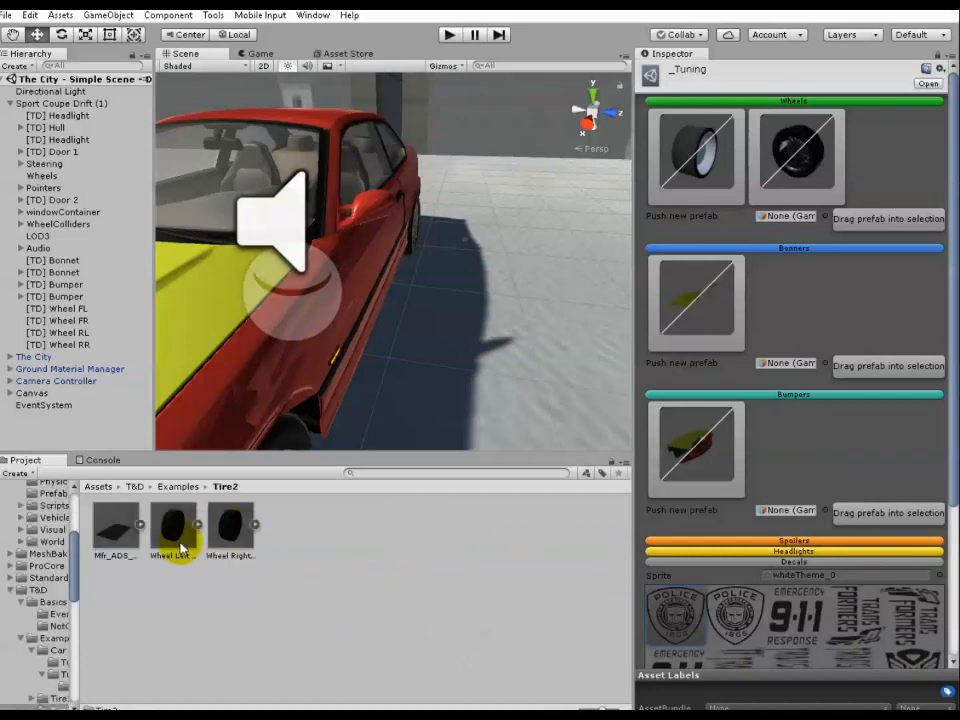
drag(172, 530, 778, 220)
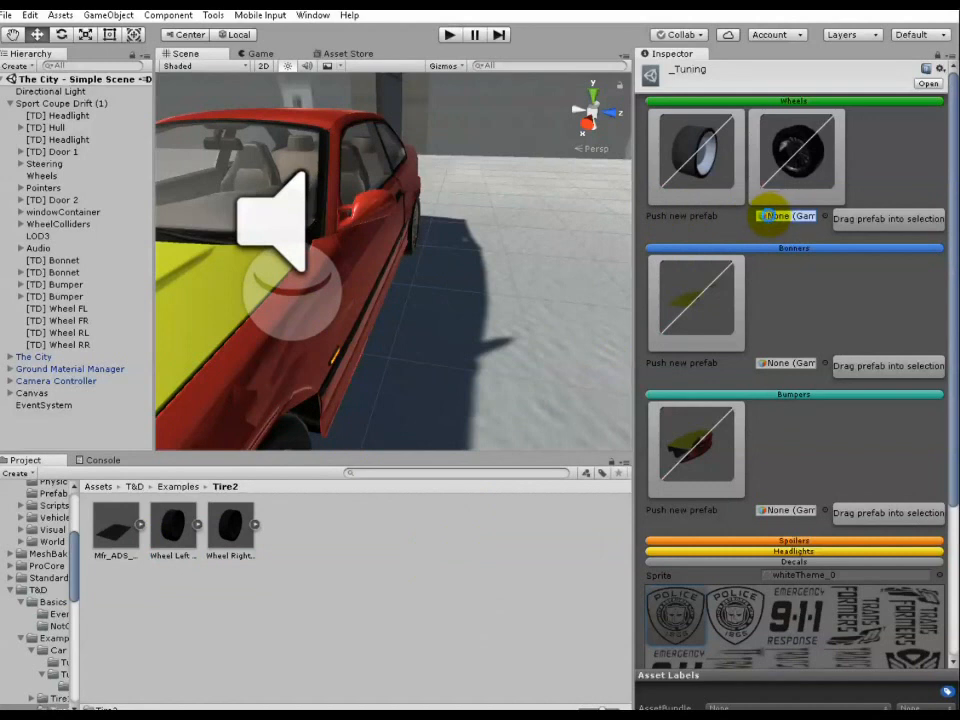
drag(770, 222, 770, 222)
click(700, 185)
drag(240, 540, 772, 250)
Unlock the Inspector and apply the new black wheel tuning to Sport Coupe Drift (1).
click(94, 102)
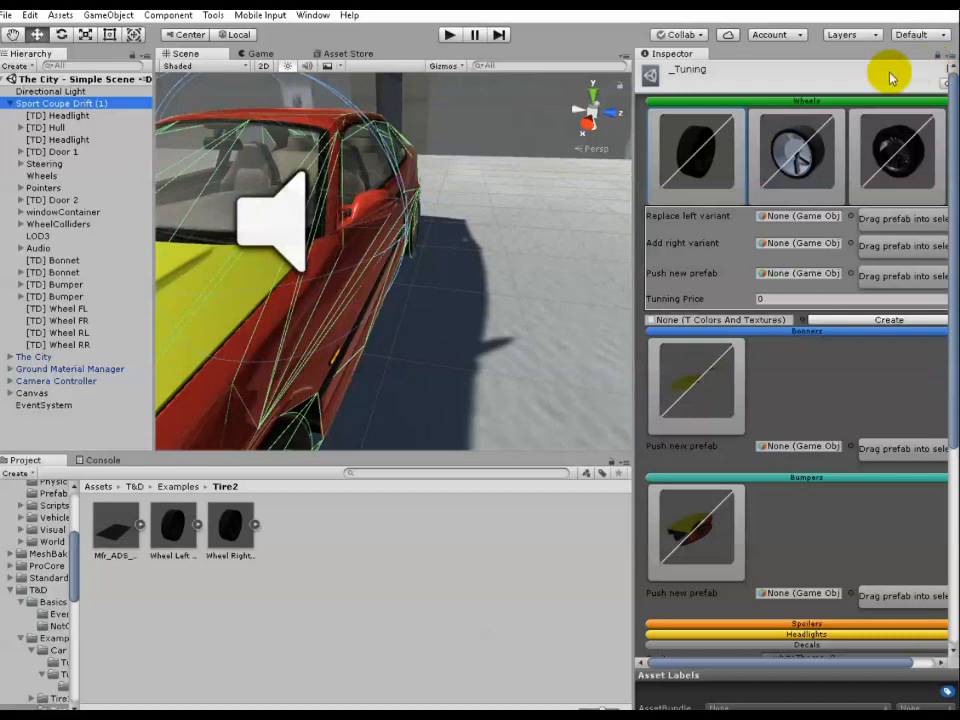
click(937, 56)
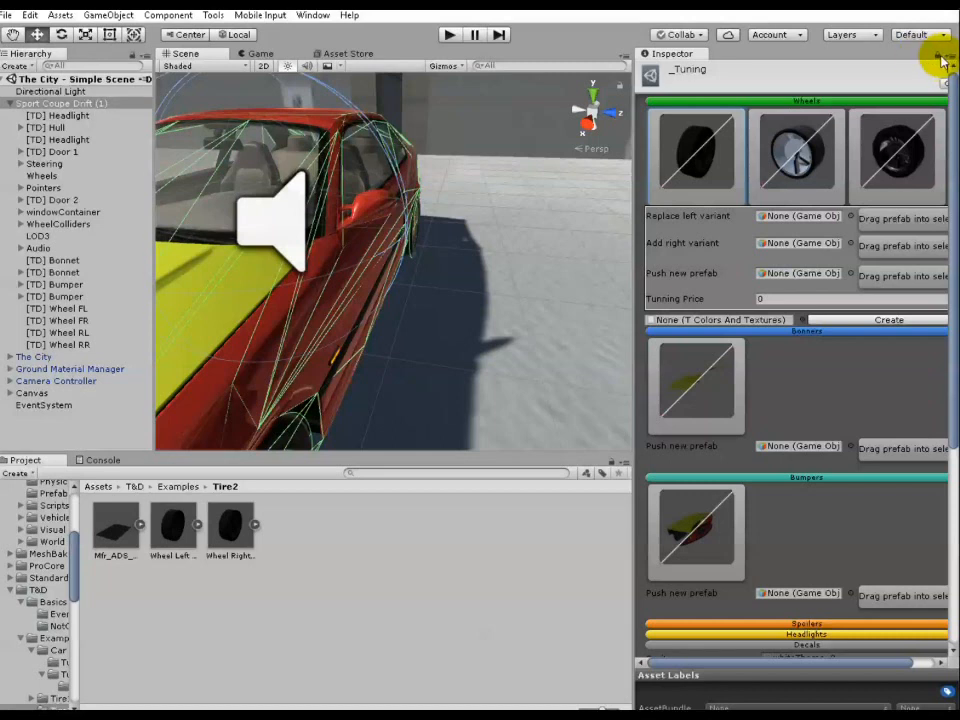
click(940, 57)
scroll(862, 280, down, 15)
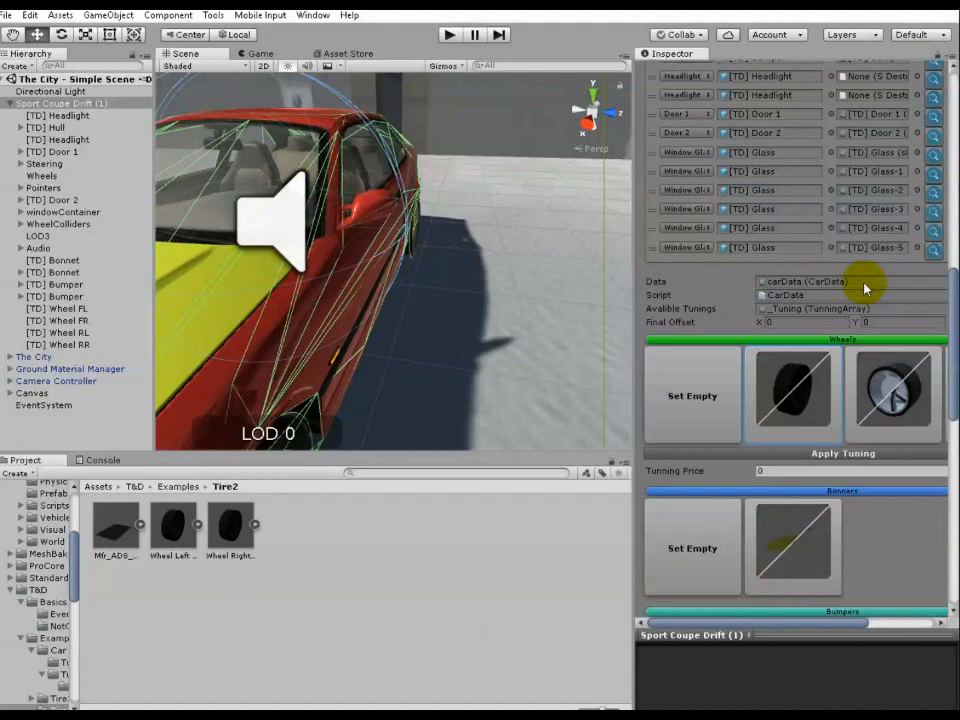
click(816, 458)
Place the Wheel Left FL prefab from the Tire2 folder in the scene beside the car's front wheel.
alt+drag(516, 306, 485, 318)
right_drag(485, 318, 451, 385)
scroll(451, 385, down, 3)
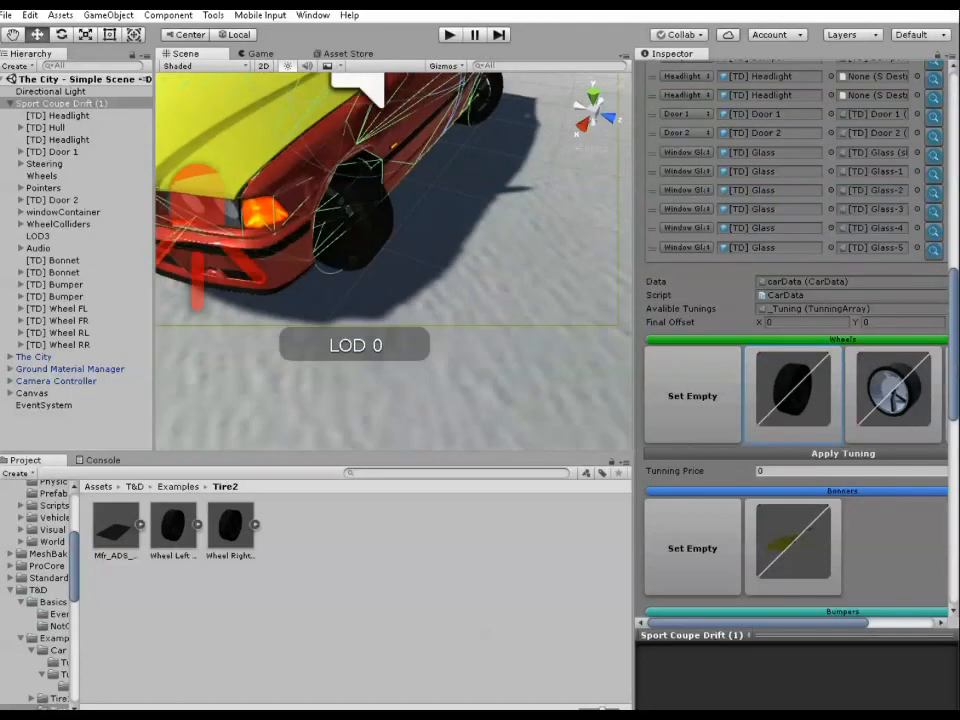
right_drag(433, 290, 396, 202)
drag(152, 555, 501, 354)
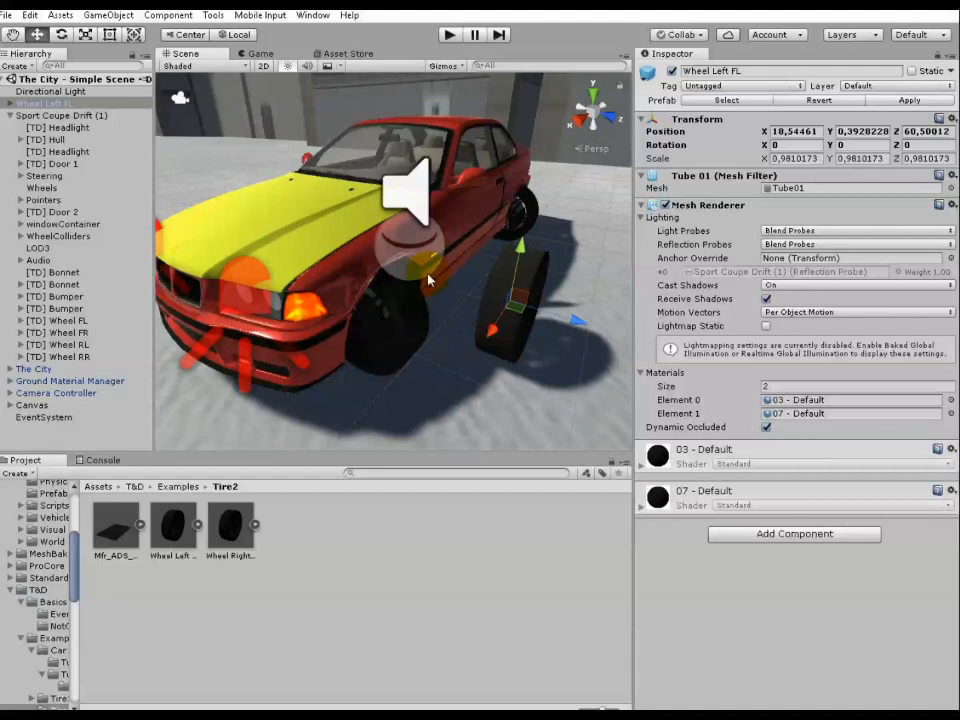
Try to rotate the Tube02 and Cylinder01 children of Wheel Left FL by 90 degrees.
click(9, 103)
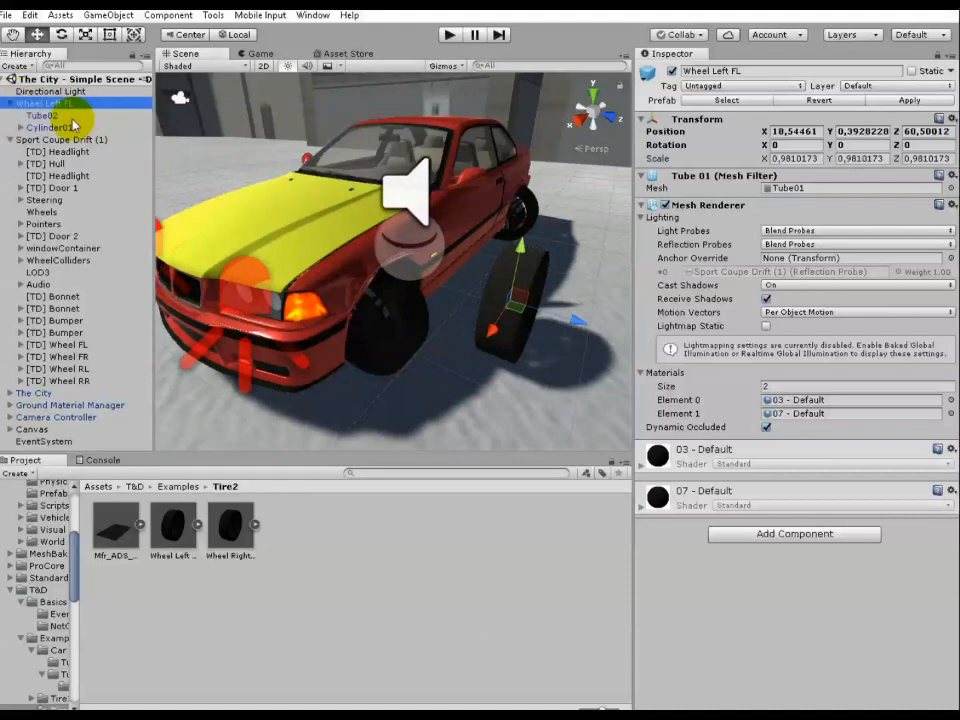
click(62, 116)
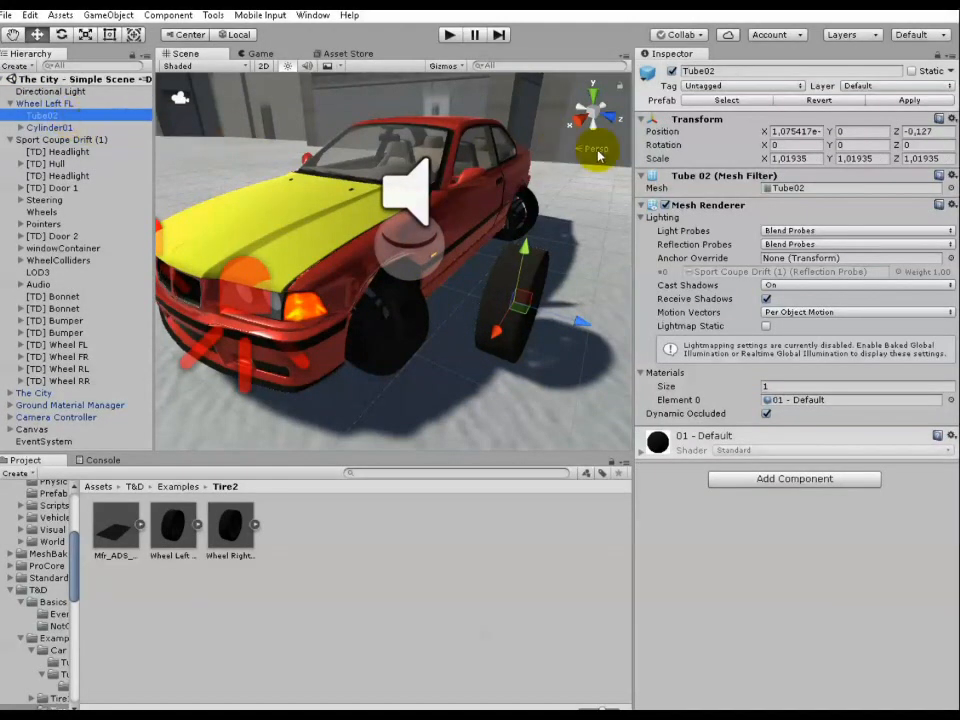
key(shift+Down)
click(806, 148)
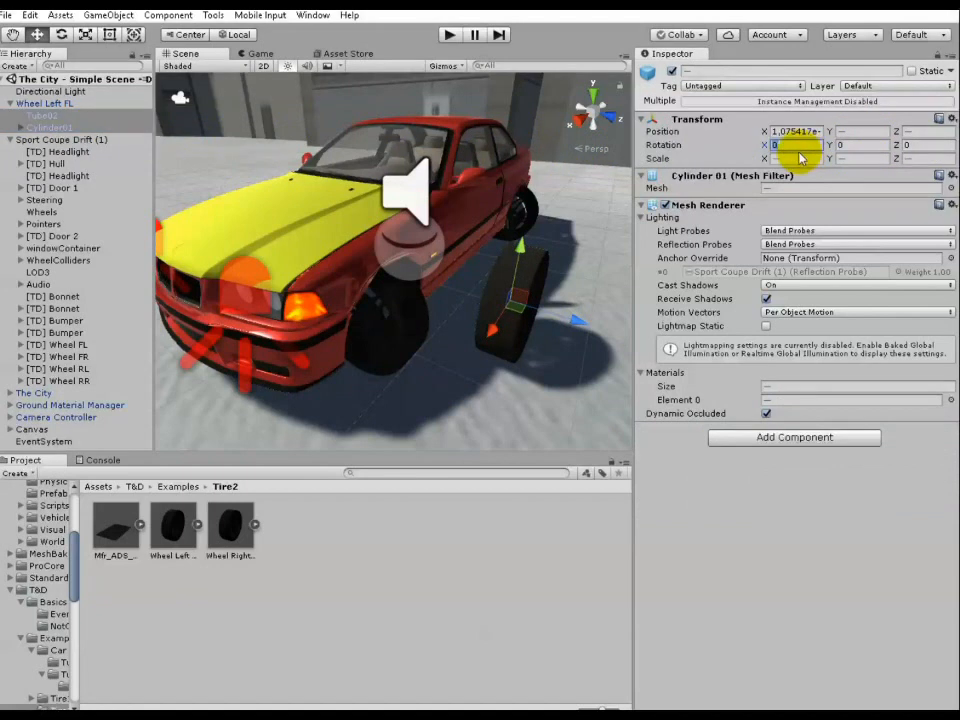
text(90)
key(Return)
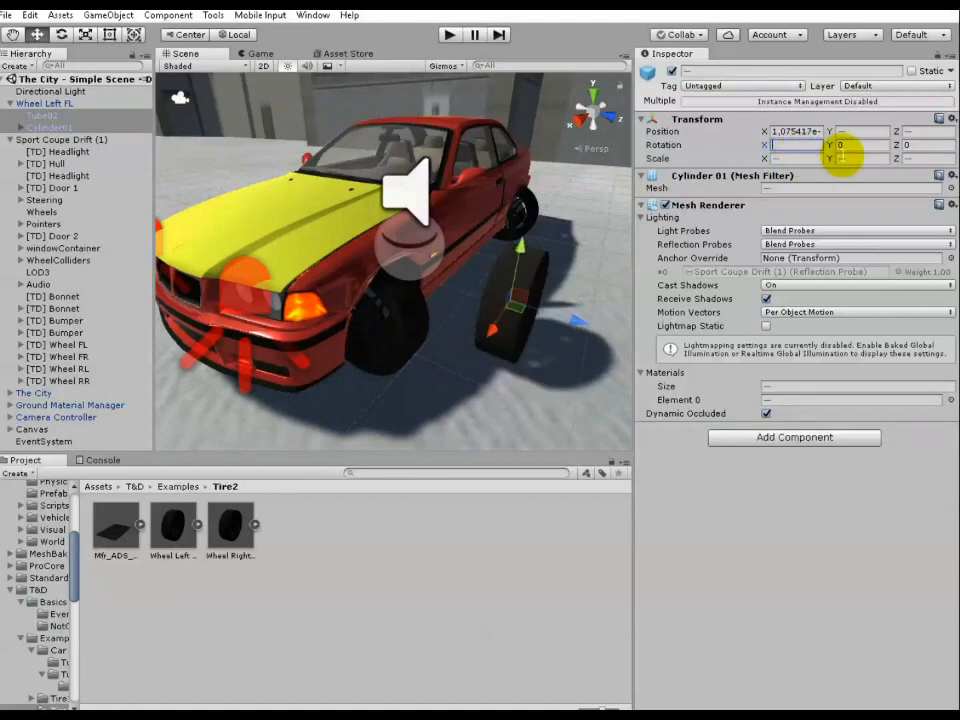
text(90)
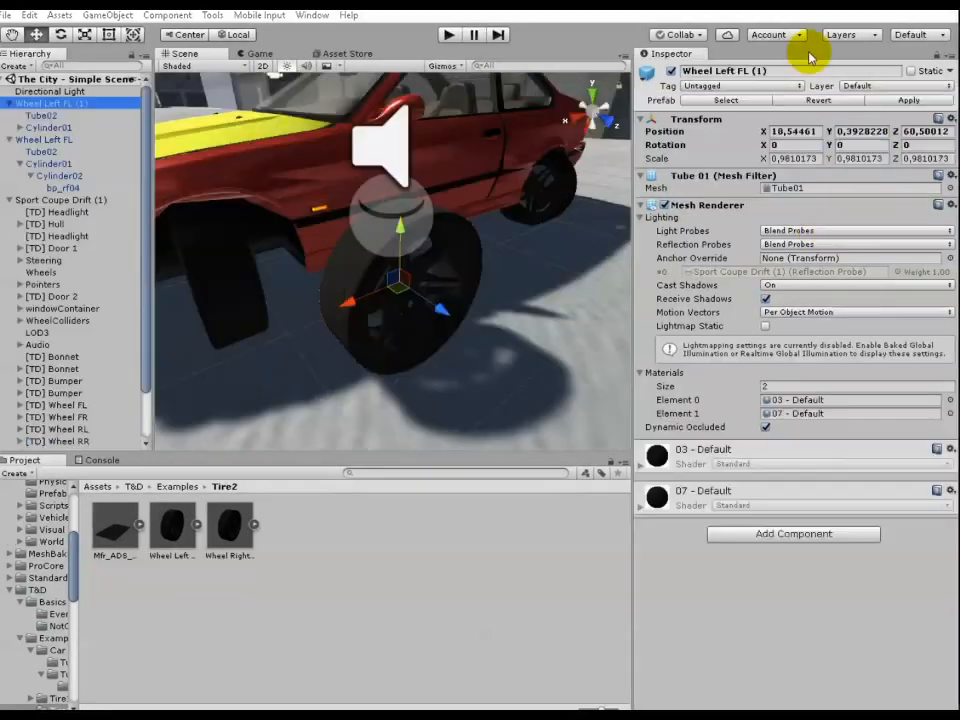
Nest Wheel Left FL under its duplicate Wheel Left FL (1) and set the nested wheel's Y rotation to 90.
click(63, 115)
click(853, 145)
text(90)
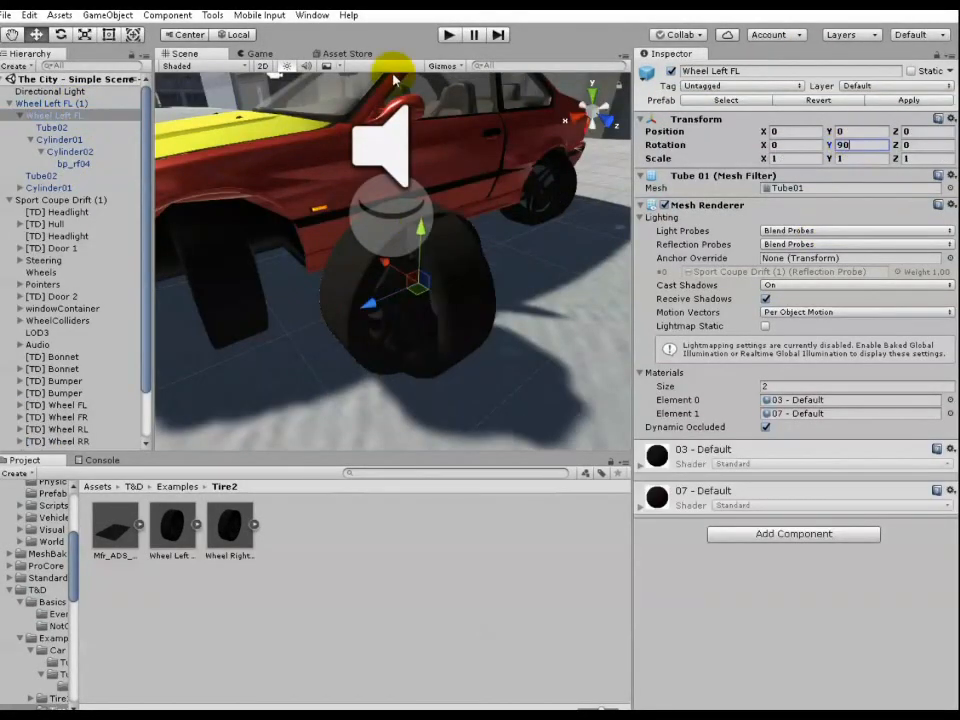
Remove the Mesh Renderer and Mesh Filter components from the parent object Wheel Left FL (1).
click(66, 103)
click(952, 205)
click(880, 260)
click(951, 176)
click(872, 231)
Delete the duplicate Tube02 and Cylinder01 objects directly under Wheel Left FL (1).
click(76, 116)
click(347, 273)
drag(456, 318, 514, 357)
click(395, 290)
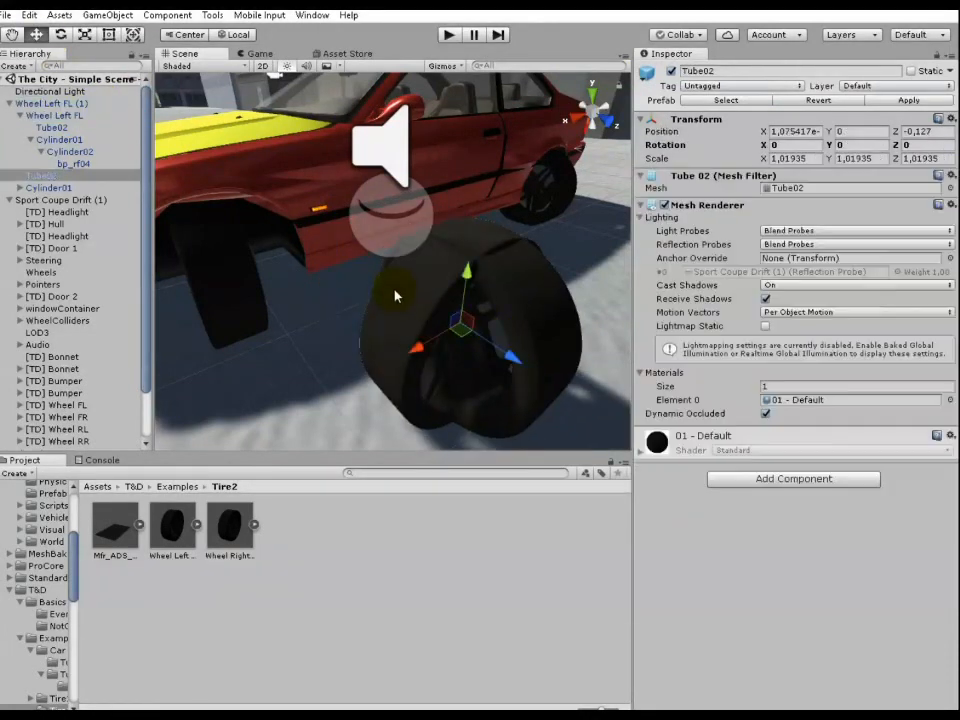
click(54, 188)
click(61, 176)
ctrl+click(84, 187)
key(Delete)
Rename the parent object as Wheel Left FL and the wheel nested inside it as noname.
click(69, 103)
click(740, 71)
key(BackSpace)
key(BackSpace)
key(BackSpace)
key(BackSpace)
click(130, 112)
click(772, 72)
text(non)
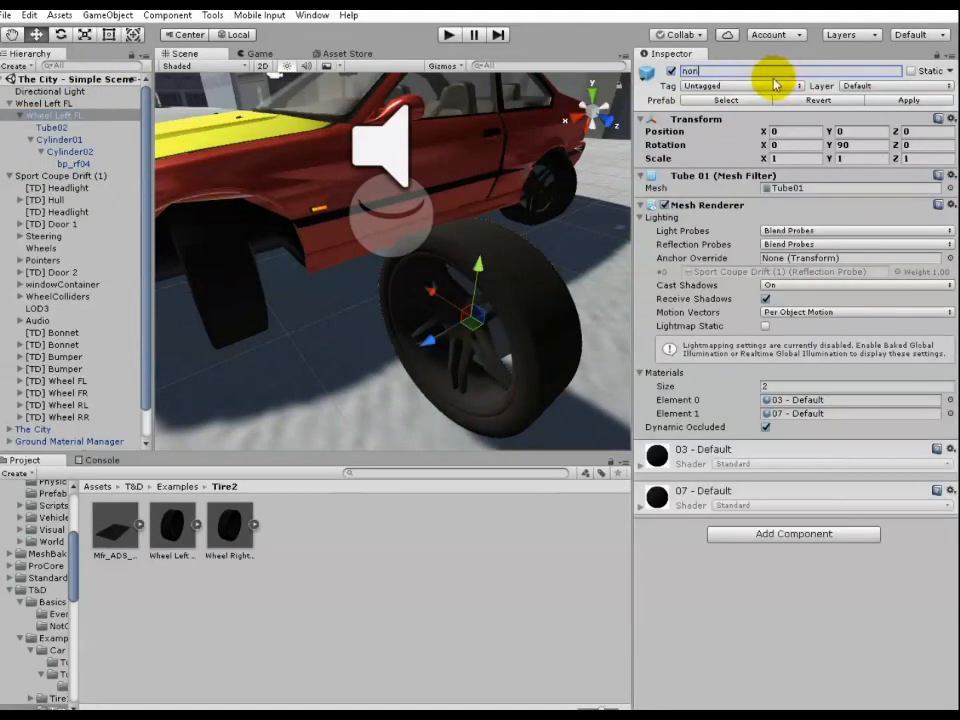
text(ame)
Overwrite the Wheel Left FL prefab in Tire2 with the restructured wheel and delete its instance from the scene.
drag(47, 116, 228, 464)
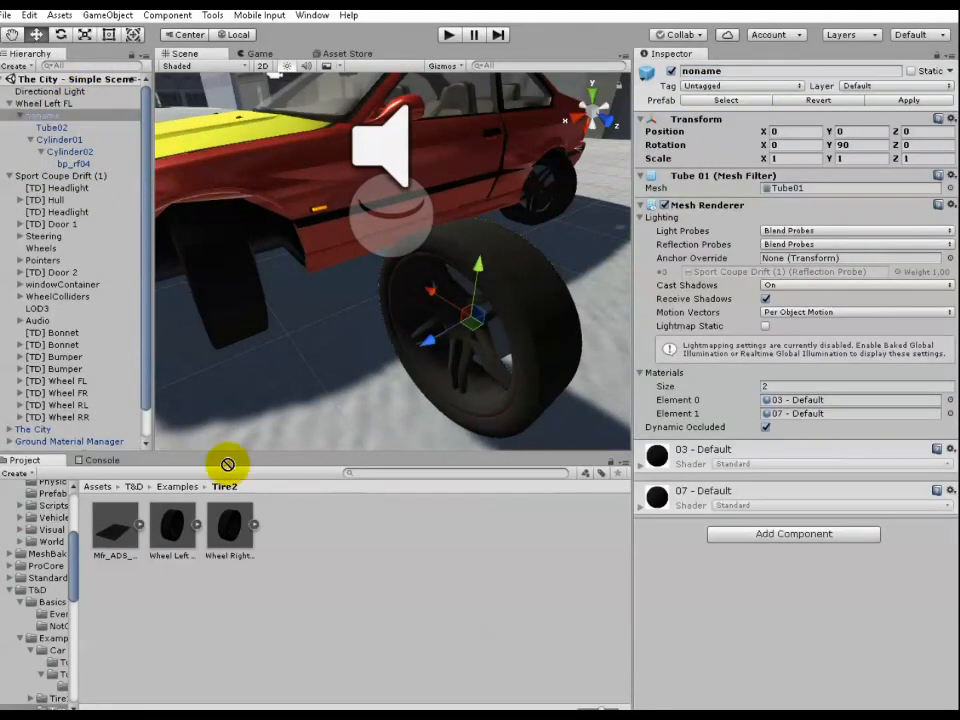
drag(336, 289, 178, 522)
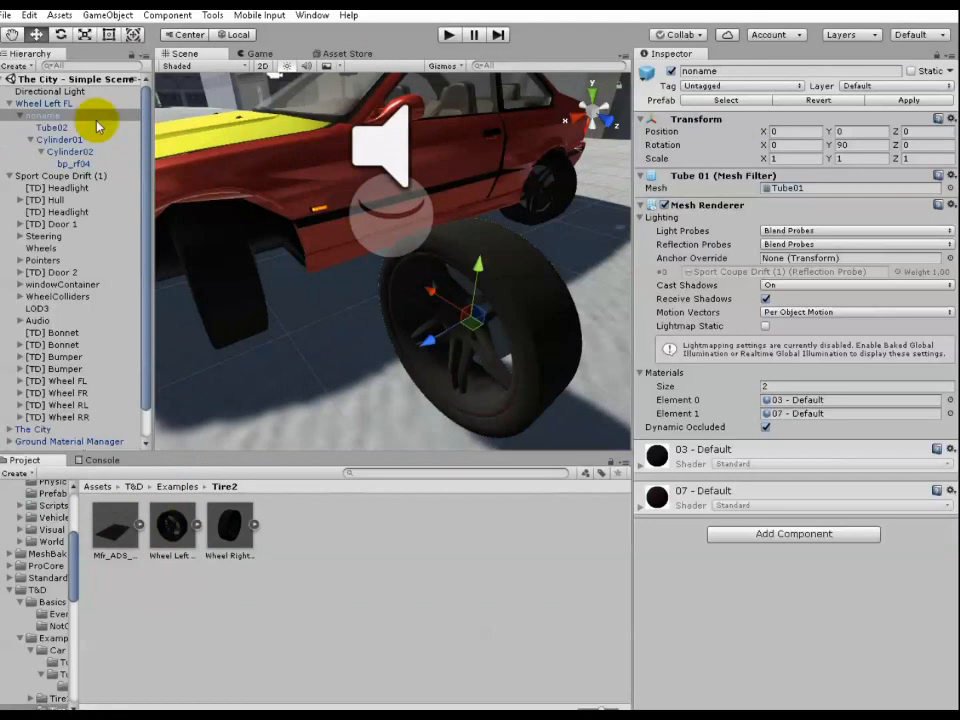
click(40, 103)
drag(547, 79, 55, 212)
click(44, 104)
key(Delete)
Duplicate Wheel Right FR, nest the original under Wheel Right FR (1), and delete the parent's own Tube02 and Cylinder01.
click(9, 104)
click(9, 140)
right_click(54, 102)
click(97, 165)
click(10, 212)
click(42, 225)
shift+click(48, 236)
key(Delete)
Set the nested Wheel Right FR's Y rotation to -90 and remove the Mesh Renderer and Mesh Filter from its parent.
click(852, 145)
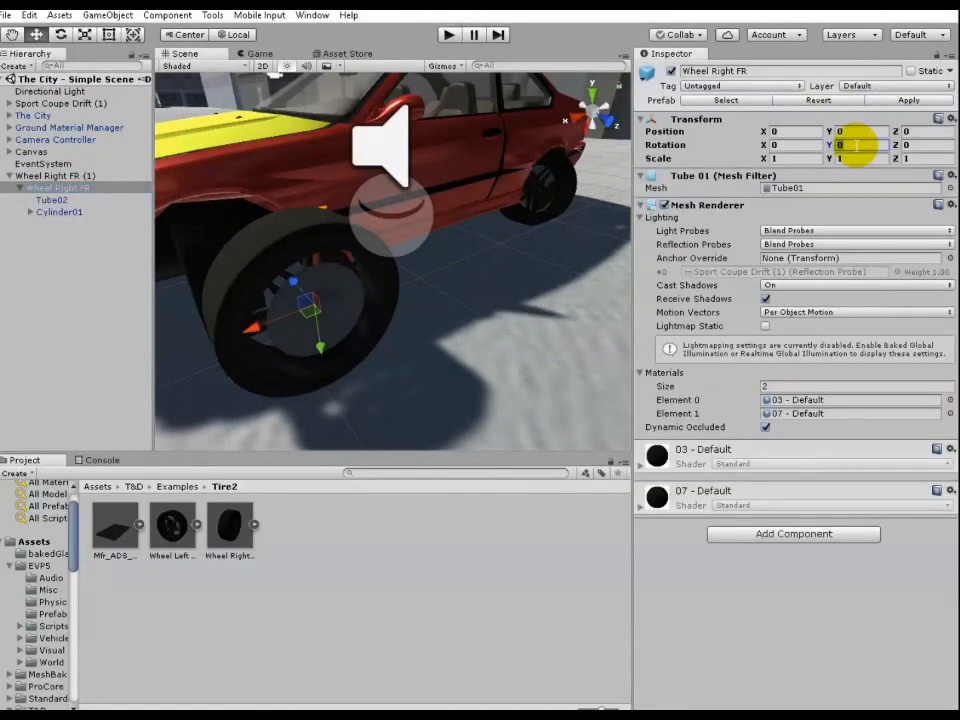
text(90)
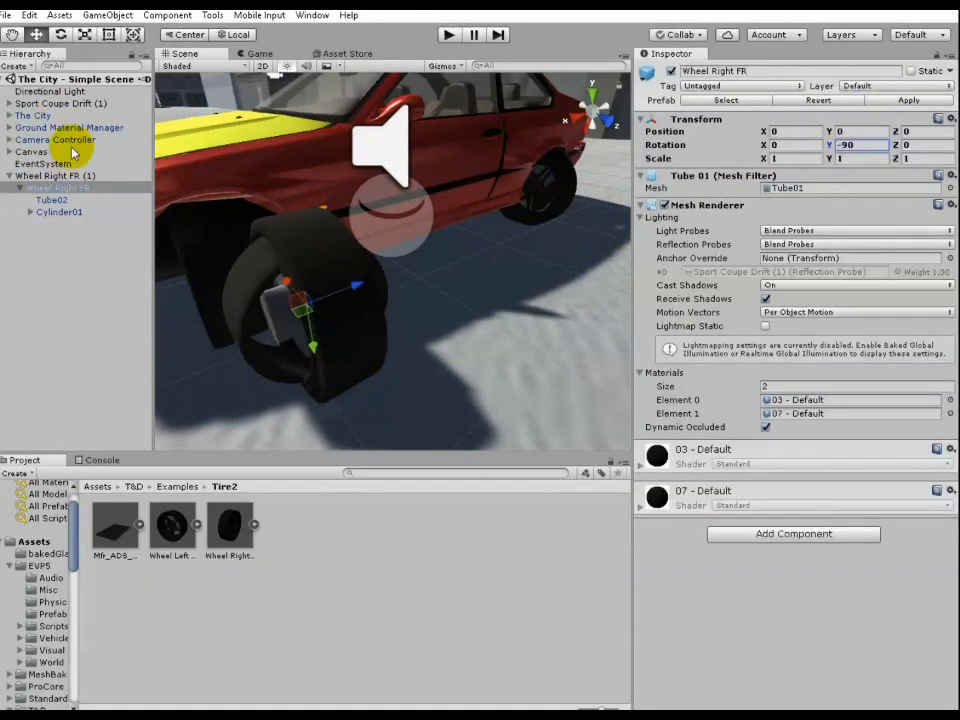
click(55, 175)
click(950, 204)
click(840, 242)
click(950, 176)
click(854, 214)
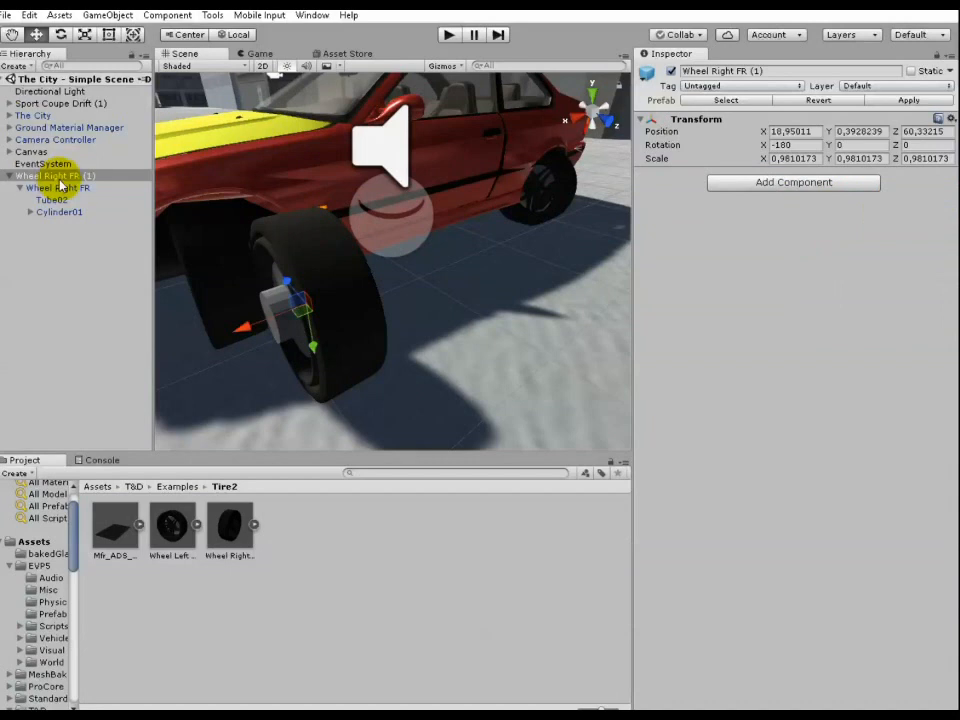
Overwrite the Wheel Right FR prefab in Tire2 with Wheel Right FR (1) and delete its instance from the scene.
drag(60, 177, 235, 528)
click(64, 176)
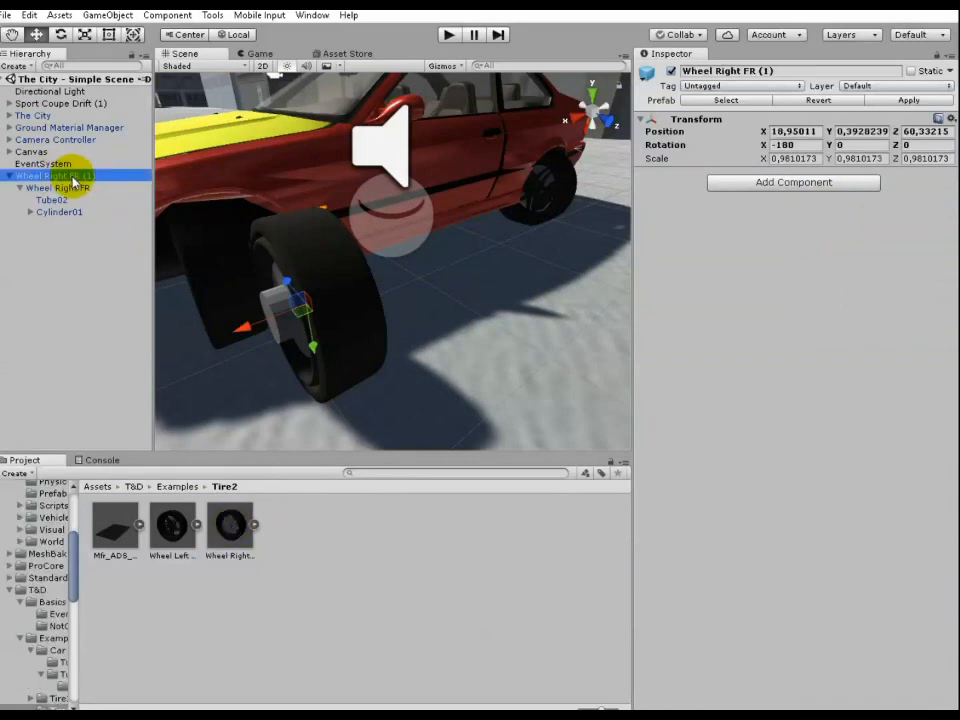
key(Delete)
Switch Sport Coupe Drift (1) to the silver wheel tuning and back to the black one to refresh its wheels.
click(60, 104)
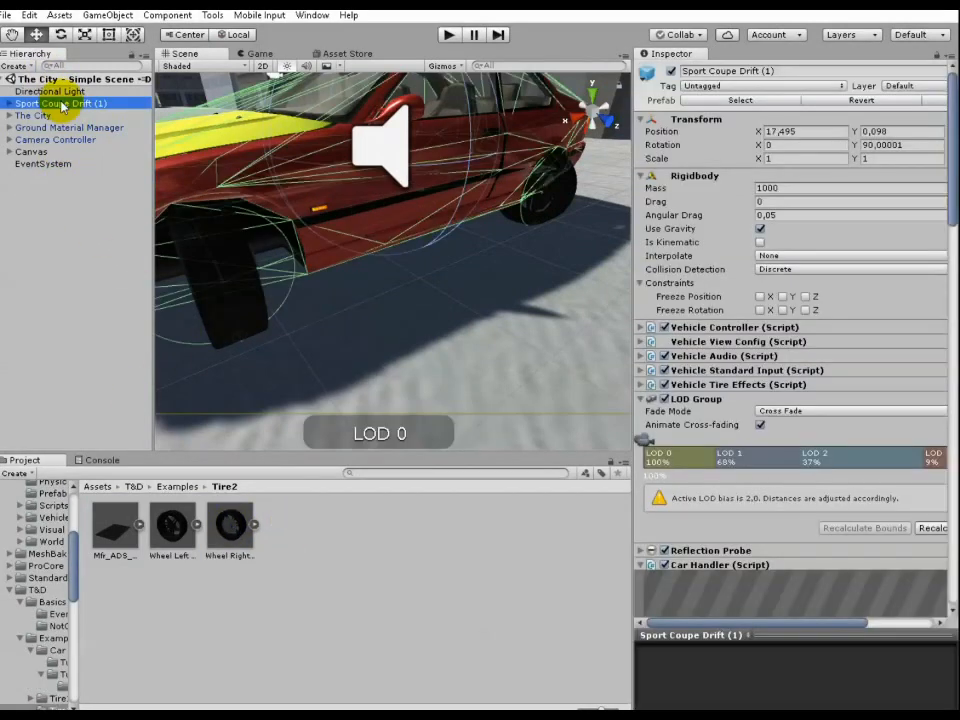
scroll(821, 240, down, 15)
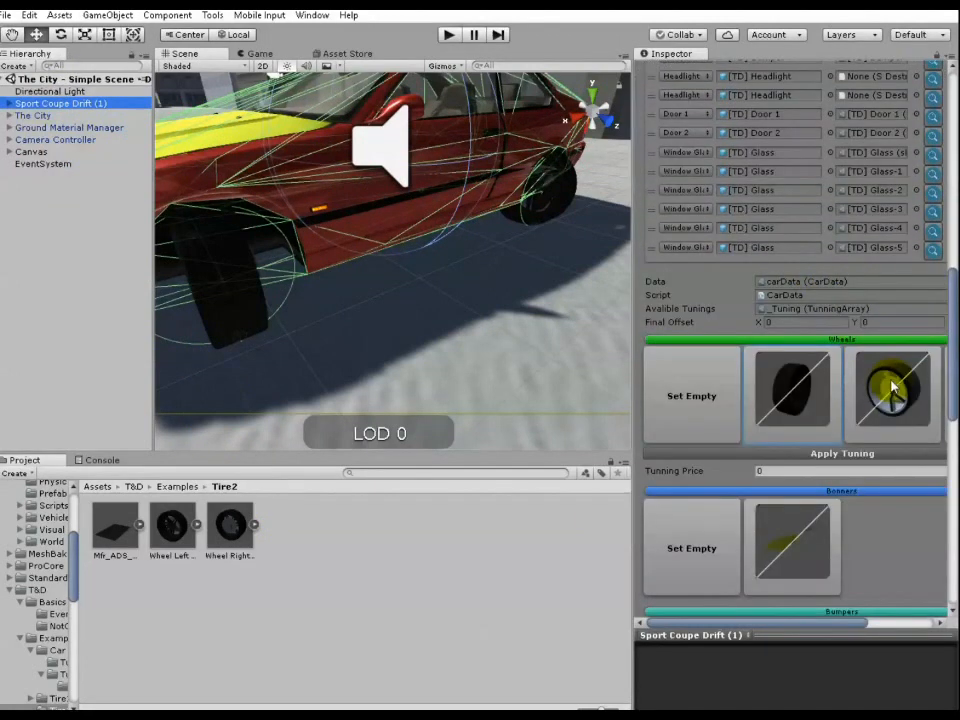
click(893, 390)
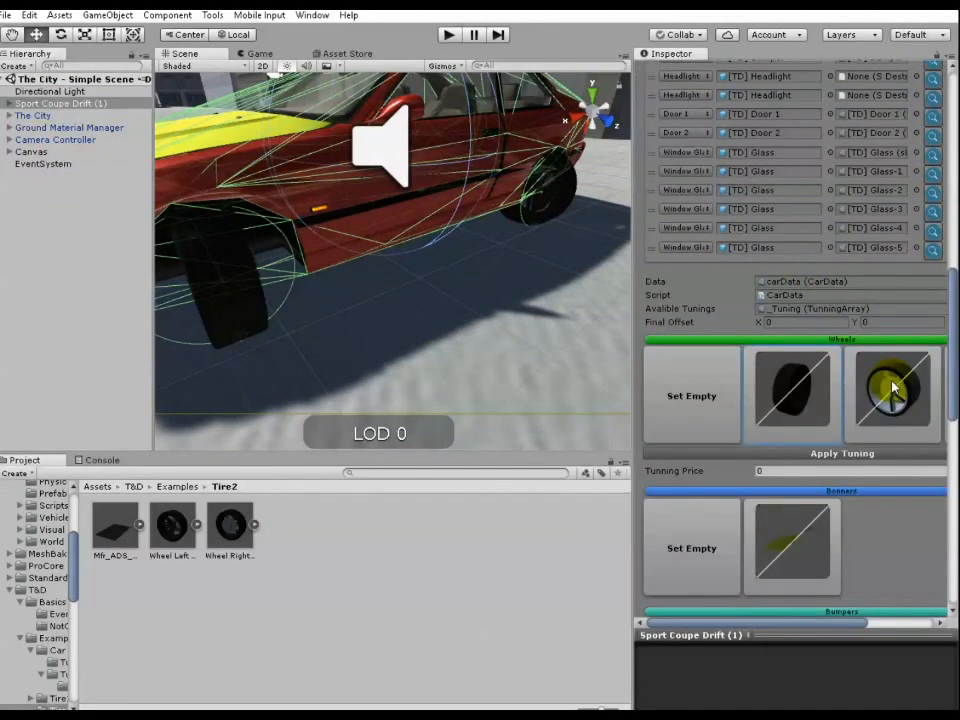
click(817, 428)
click(838, 460)
click(835, 460)
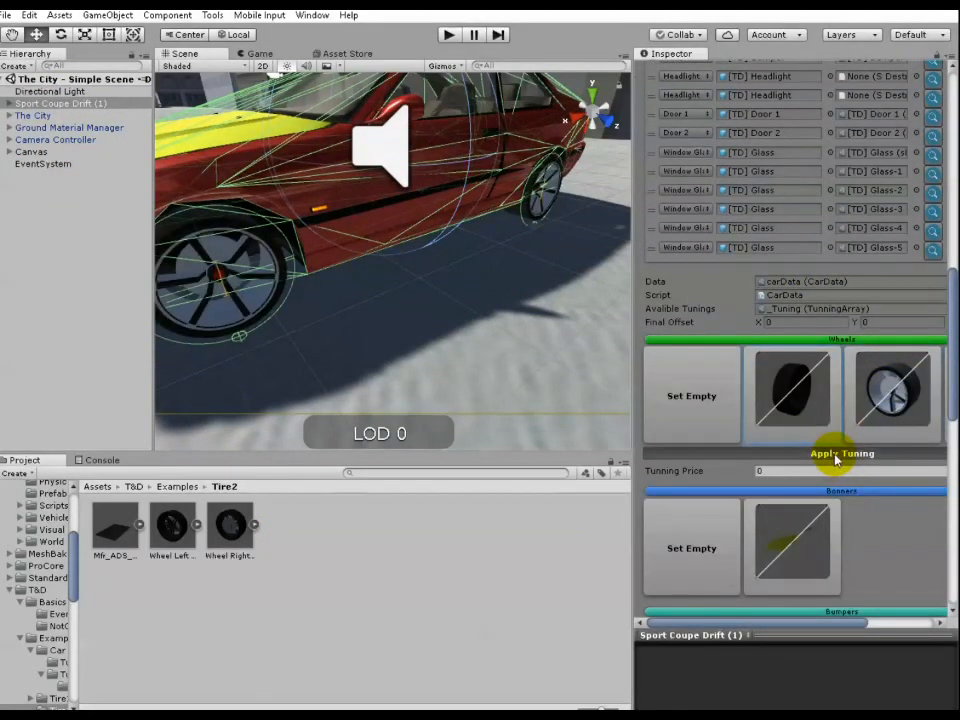
mouse_move(390, 256)
right_down()
mouse_move(481, 259)
mouse_move(395, 262)
right_up()
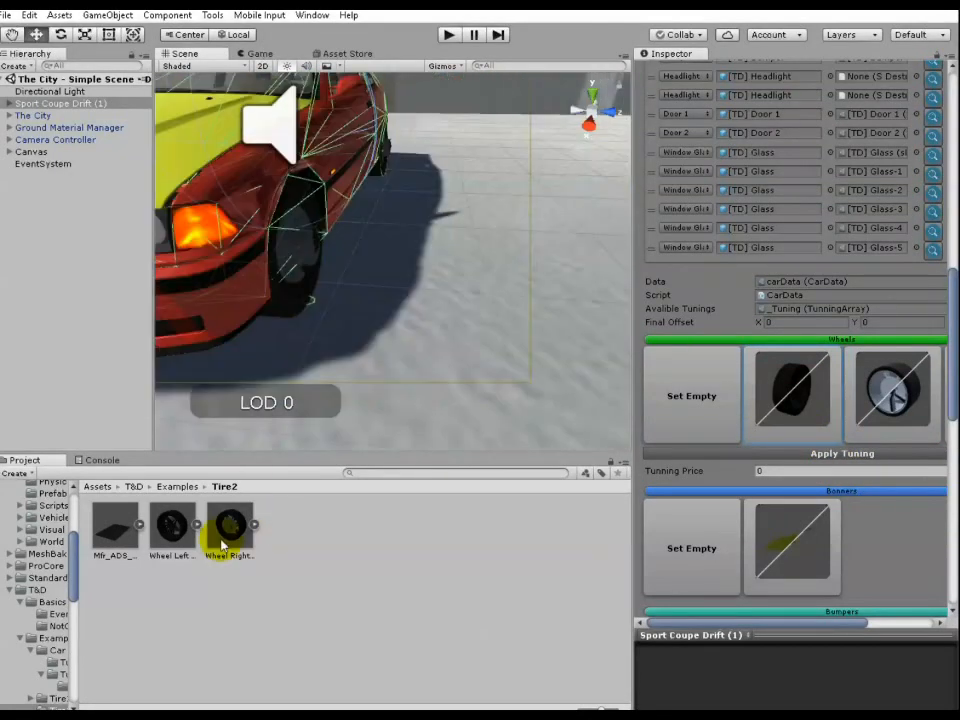
Place the Wheel Right FR prefab in the scene and set its nested wheel's Y rotation to 90.
drag(228, 530, 428, 300)
click(10, 103)
click(57, 115)
click(875, 145)
key(Return)
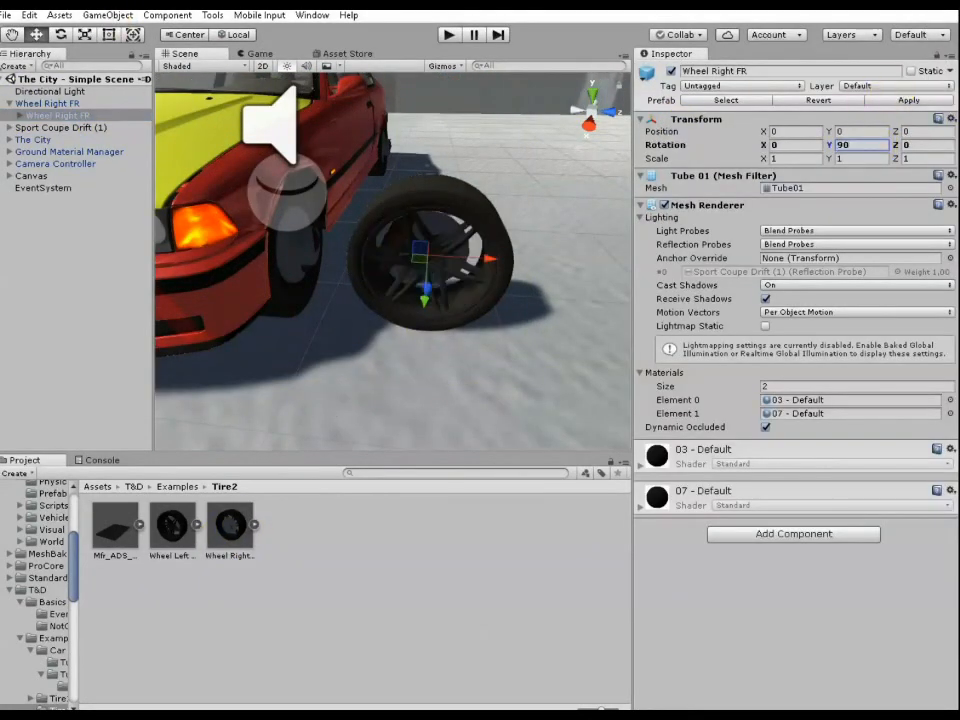
Rename the wheel nested in Wheel Right FR as noname and apply the changes to the prefab.
click(38, 104)
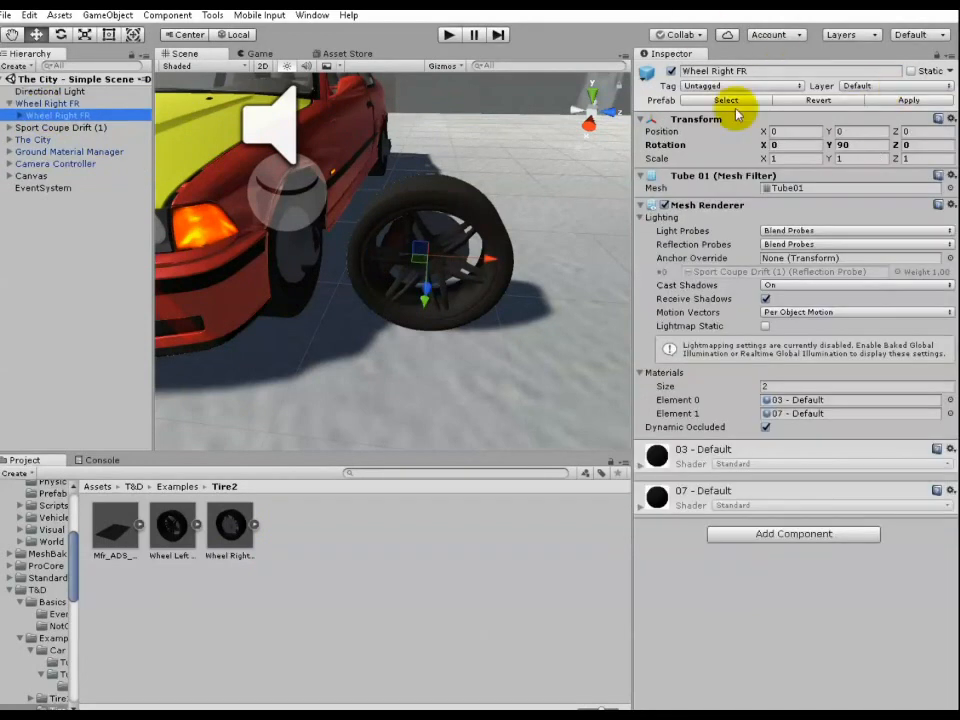
click(746, 72)
text(n)
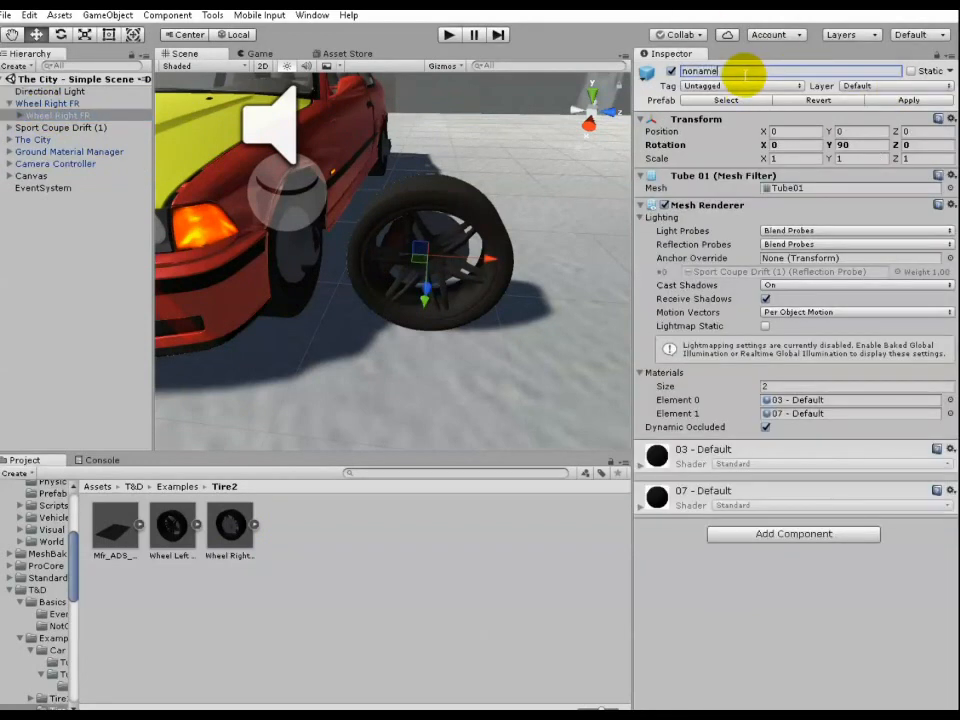
text(oname)
click(95, 103)
Place Wheel Left FL in the scene, set its noname child's Y rotation to -90, and apply this to the prefab.
drag(172, 525, 530, 334)
click(42, 115)
click(850, 145)
text(-90)
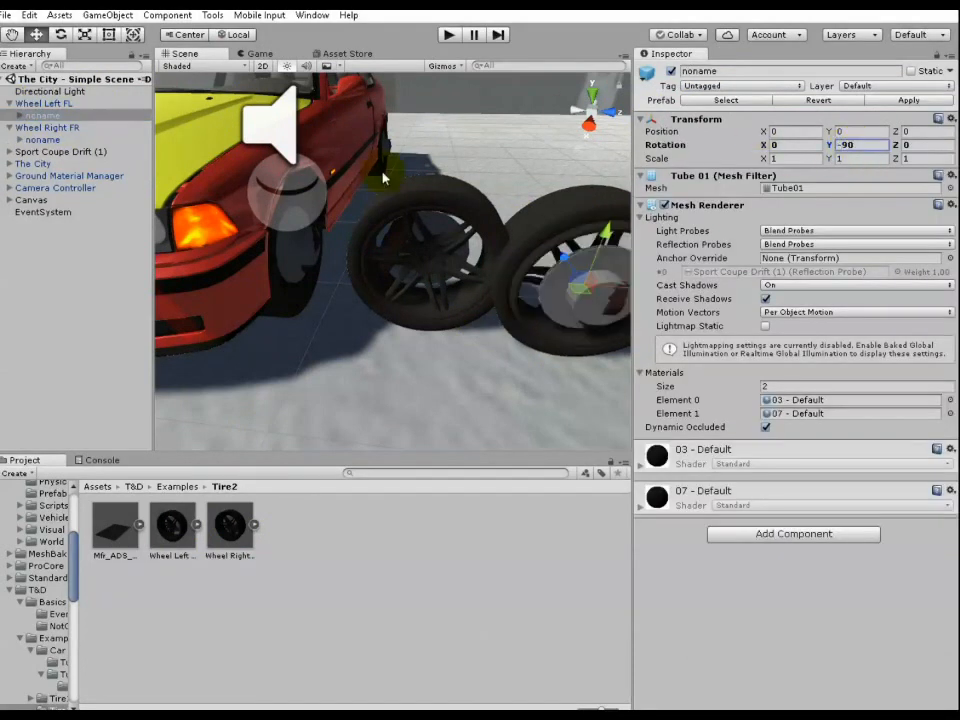
click(908, 100)
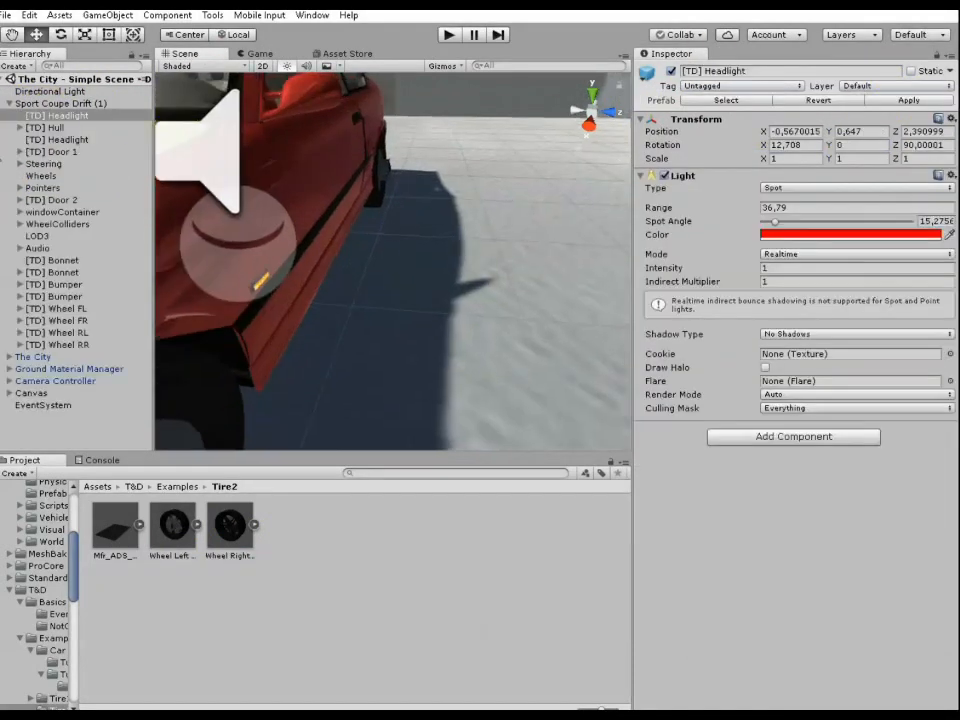
Check the black wheel on Sport Coupe Drift (1) up close and apply the silver wheel tuning.
click(60, 103)
scroll(900, 300, down, 15)
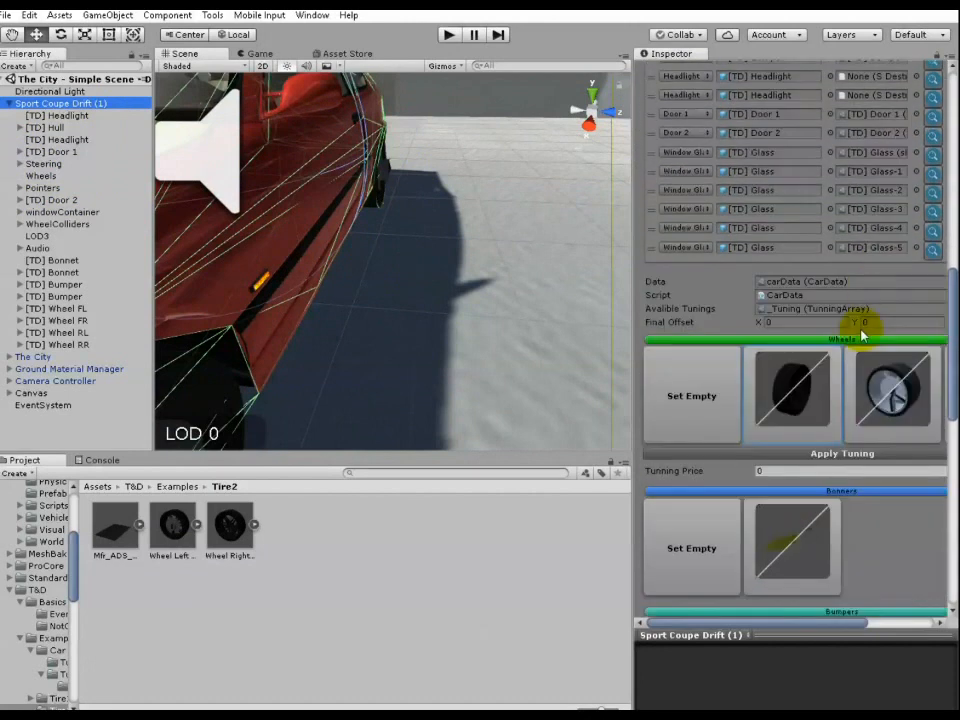
alt+drag(590, 385, 529, 259)
key(w)
right_drag(529, 259, 591, 287)
scroll(591, 287, up, 2)
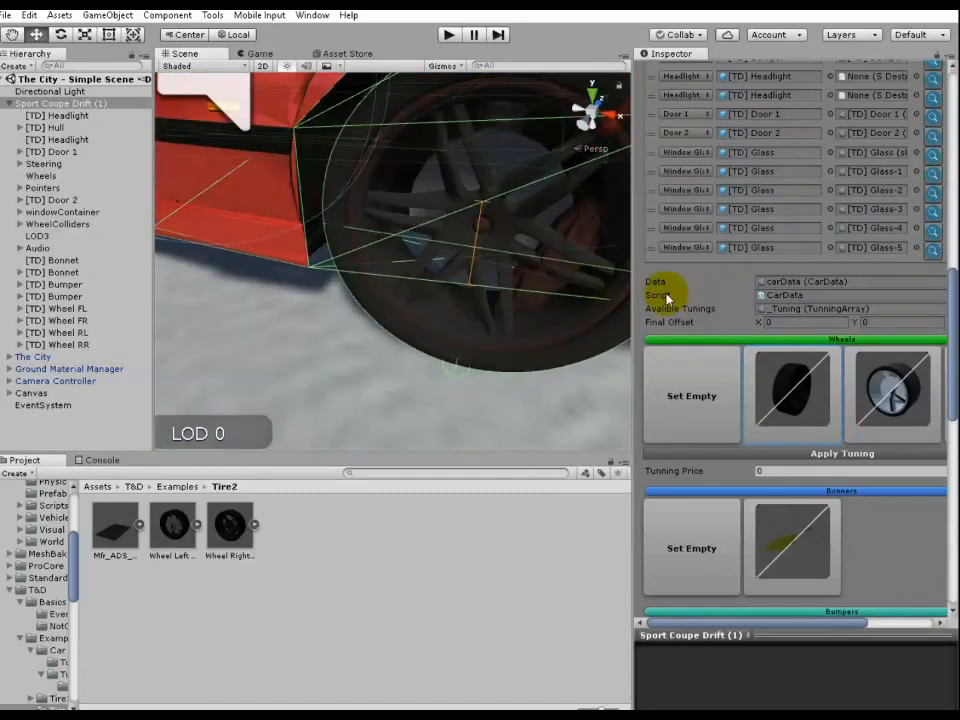
click(896, 401)
click(866, 452)
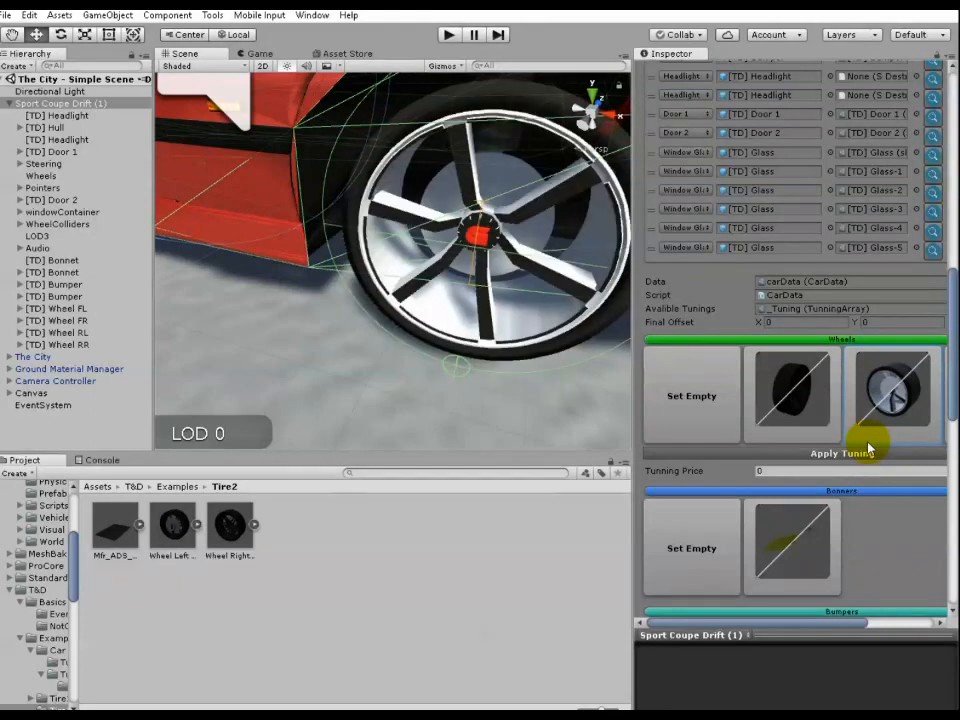
Widen the Inspector and apply the third wheel tuning to Sport Coupe Drift (1).
drag(634, 393, 472, 391)
click(853, 396)
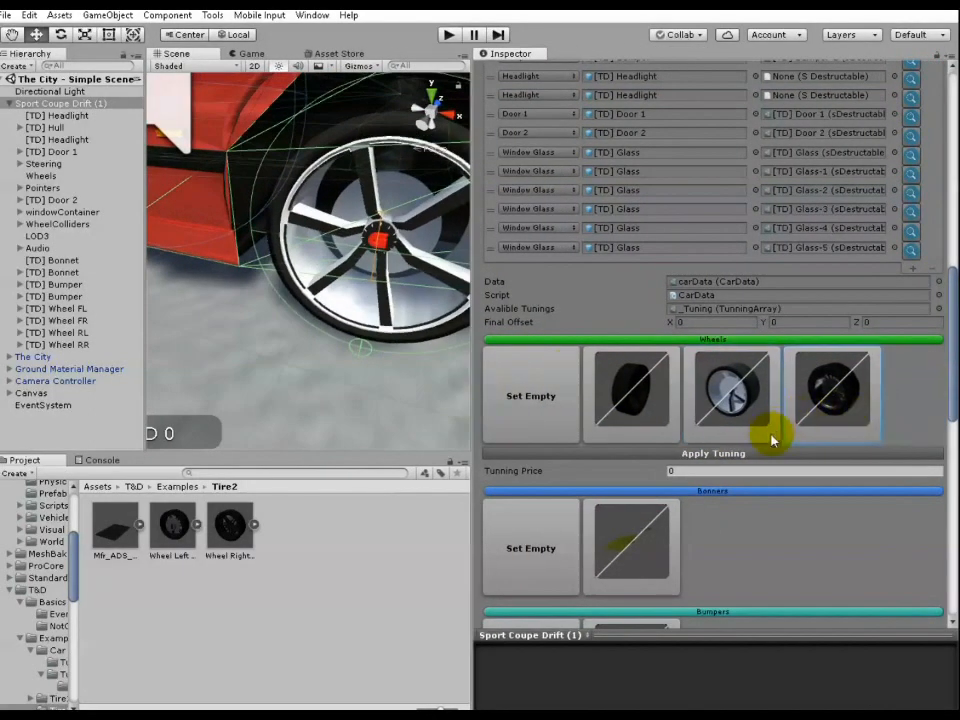
scroll(370, 284, down, 5)
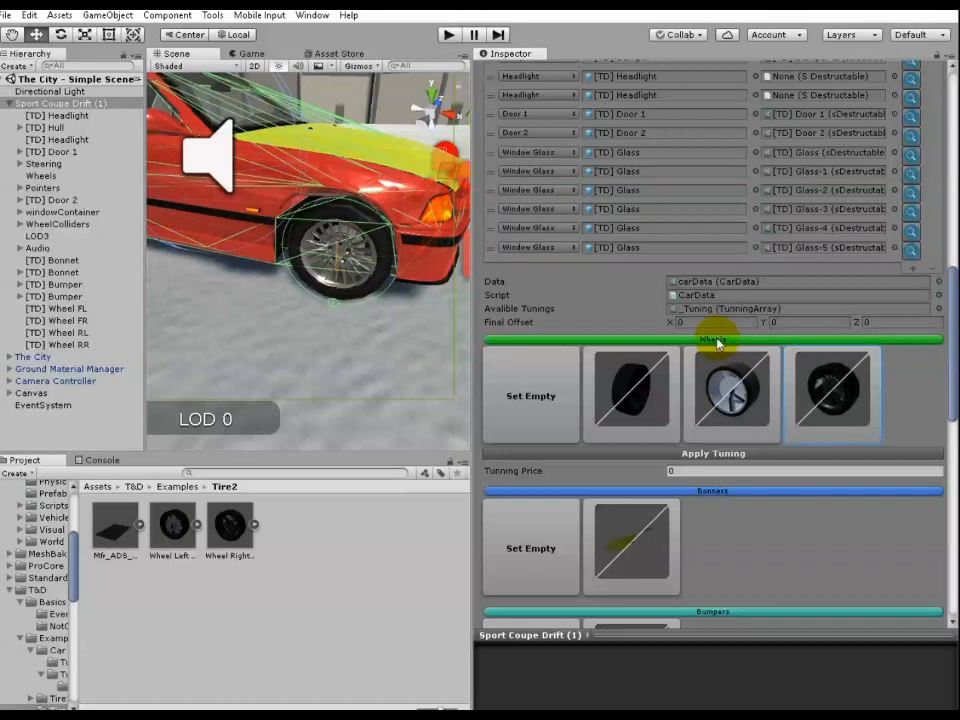
Check the Bonnets model in the Assets folder and locate the assigned _Tuning asset in the Test folder.
scroll(700, 412, down, 3)
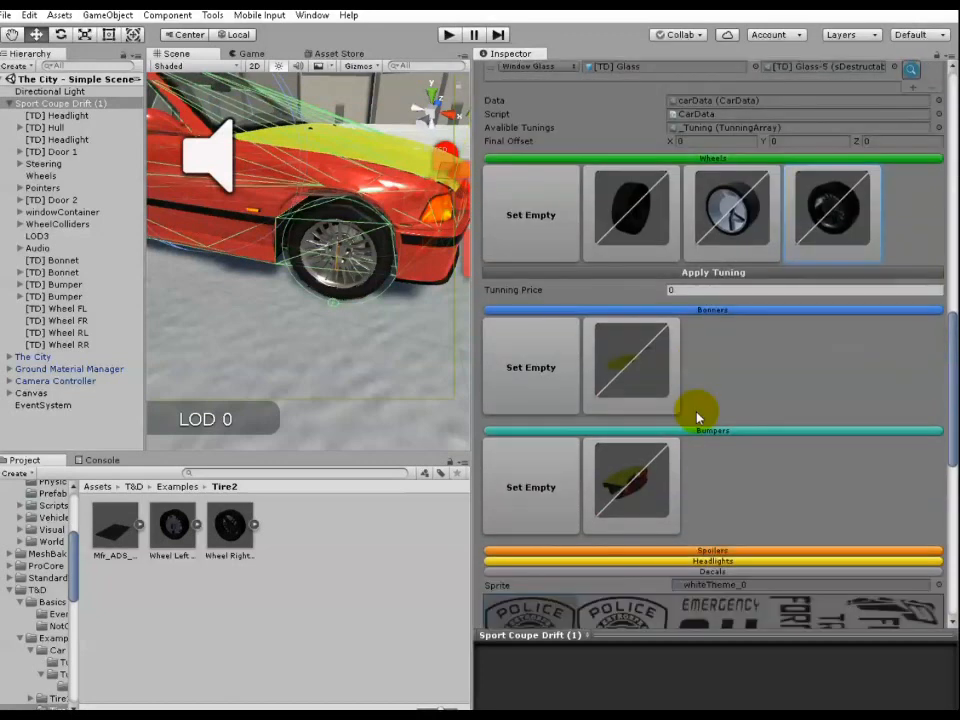
click(97, 490)
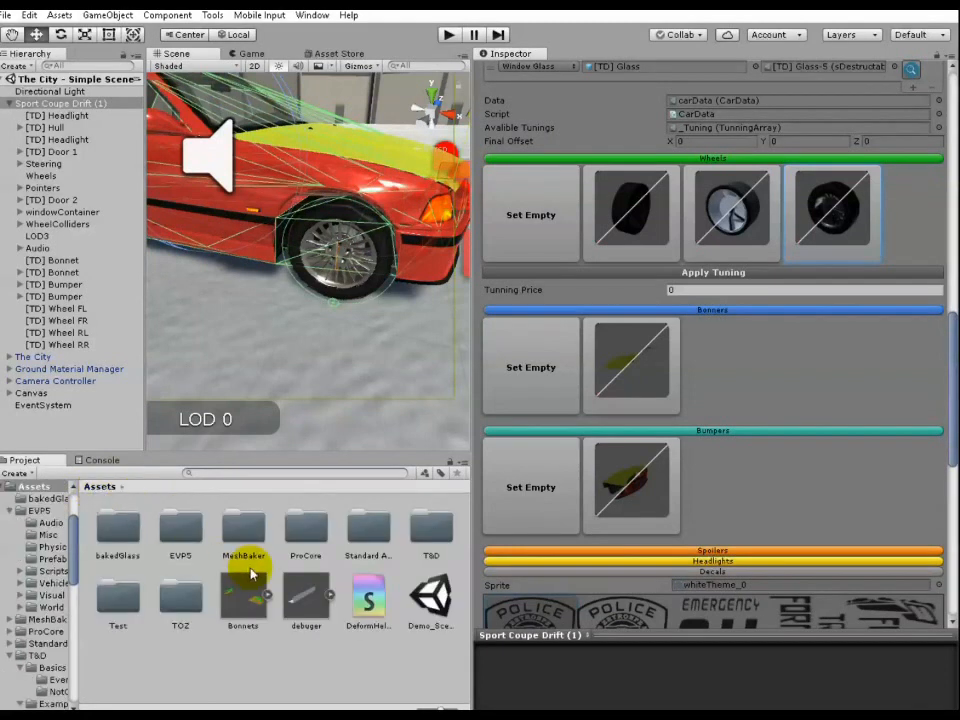
click(266, 598)
click(266, 598)
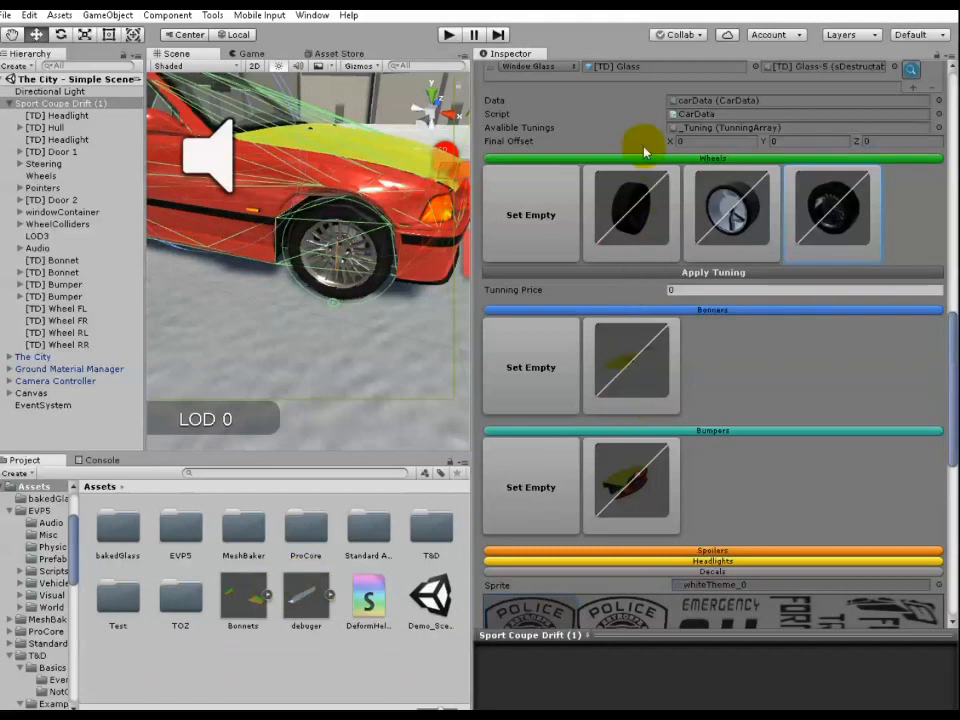
click(680, 128)
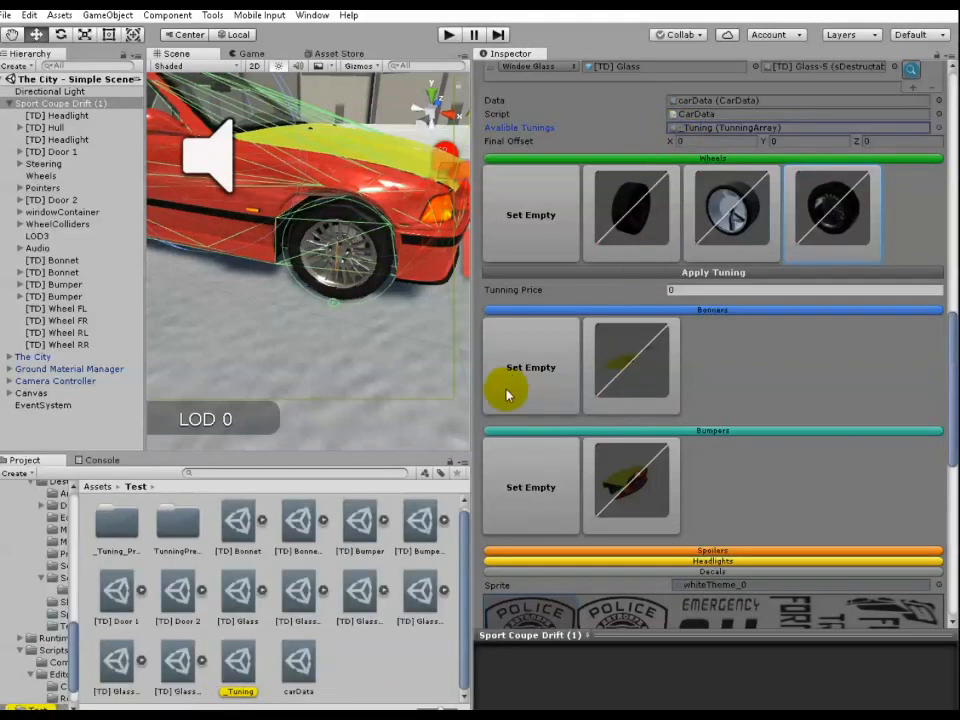
Show the _Tuning asset's settings and browse to the T&D Examples folder containing the bonnet prefabs.
click(237, 652)
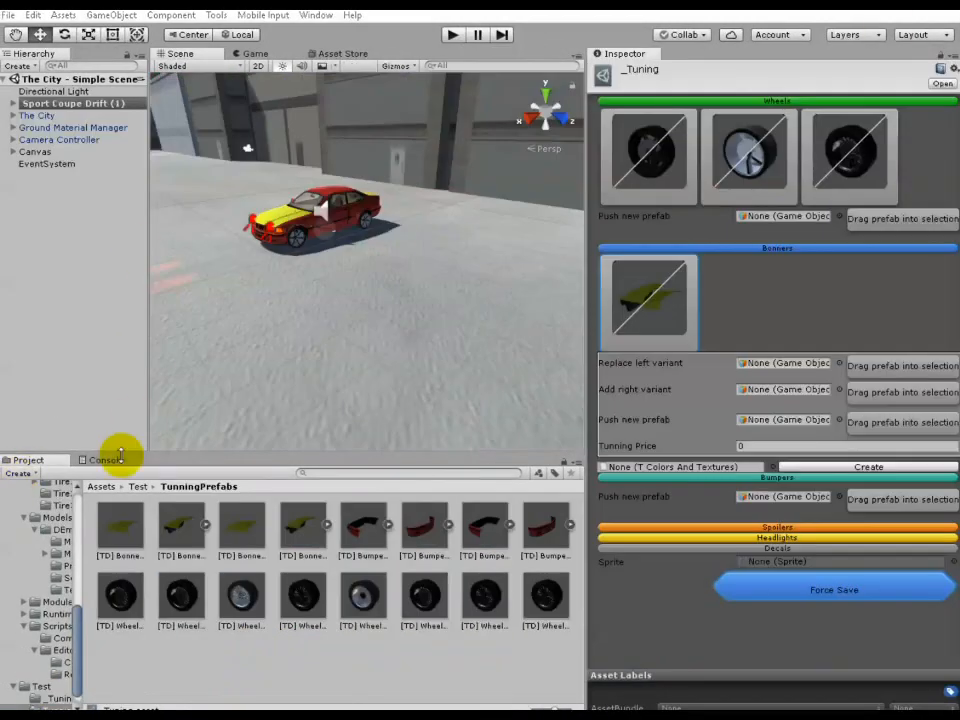
click(101, 485)
double_click(420, 521)
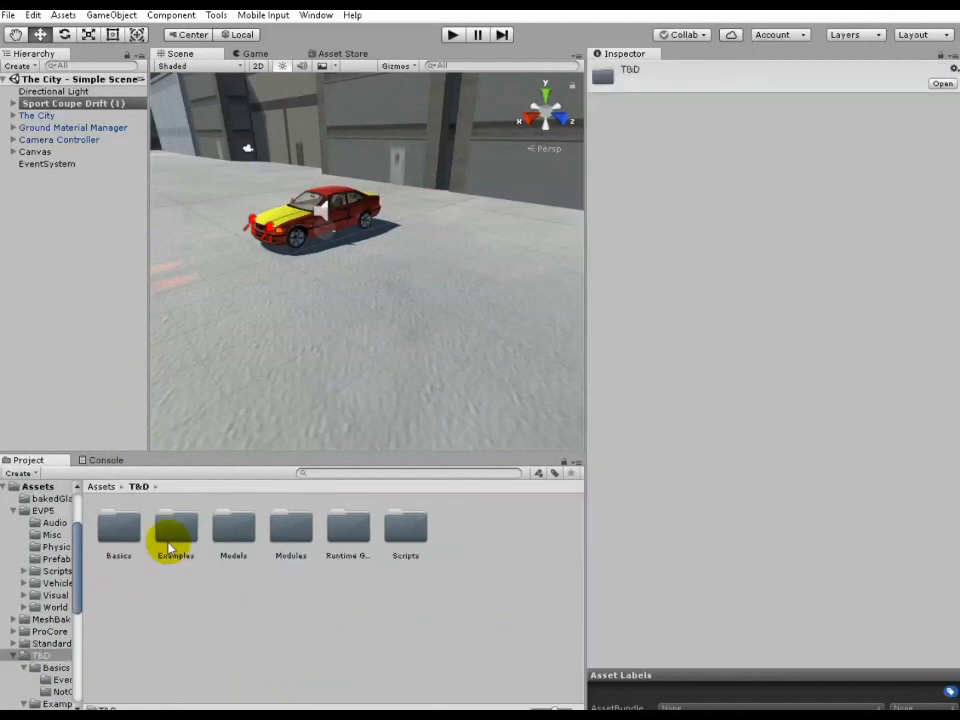
double_click(176, 525)
click(101, 486)
double_click(422, 524)
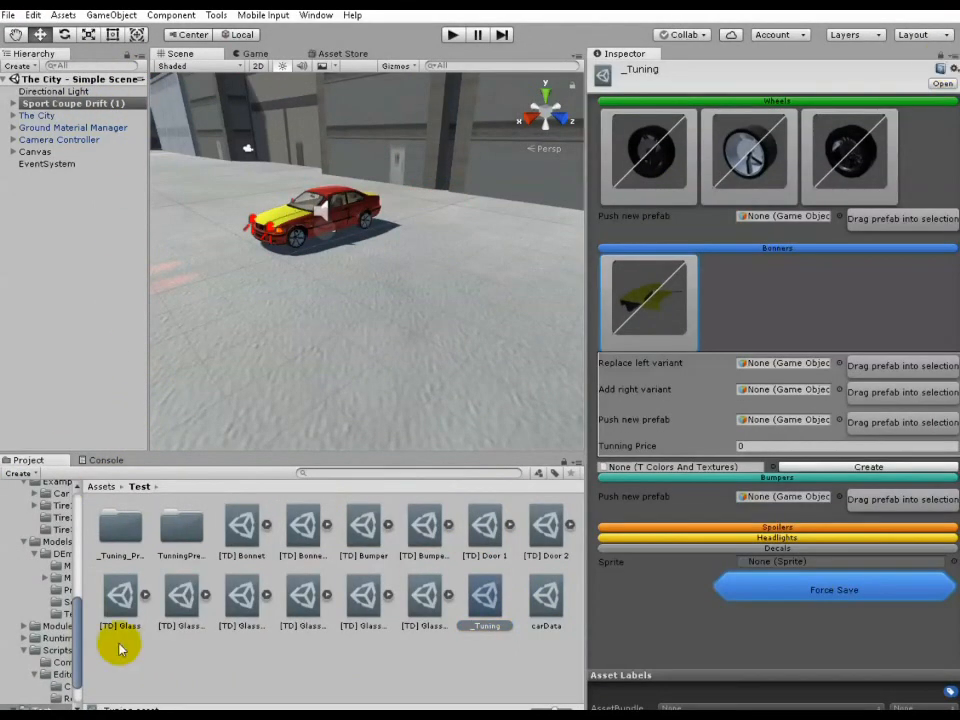
click(101, 486)
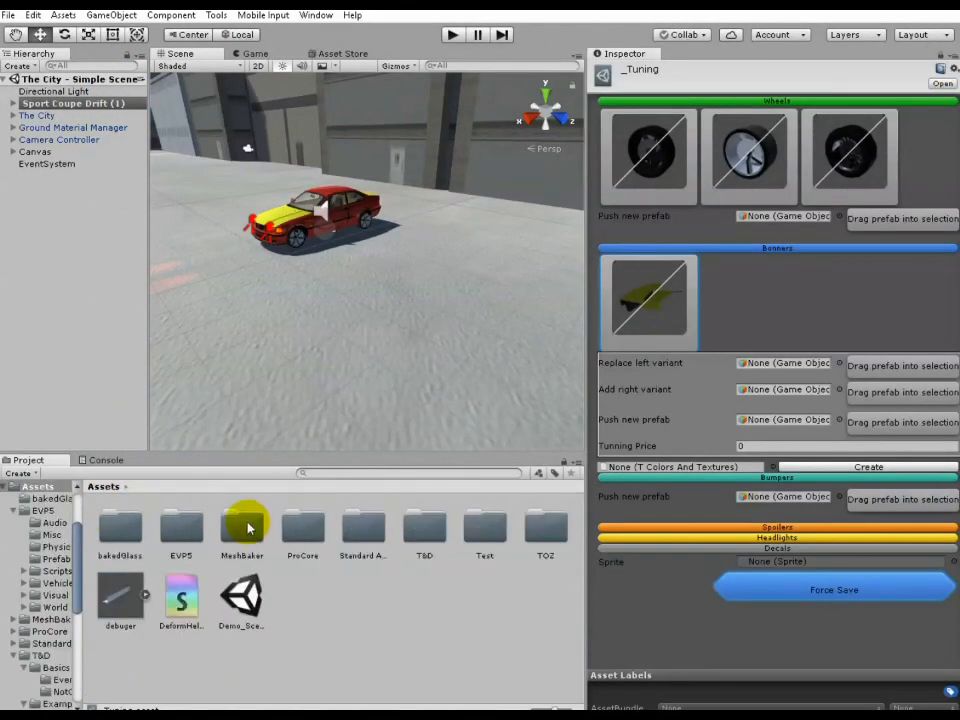
double_click(424, 525)
double_click(176, 525)
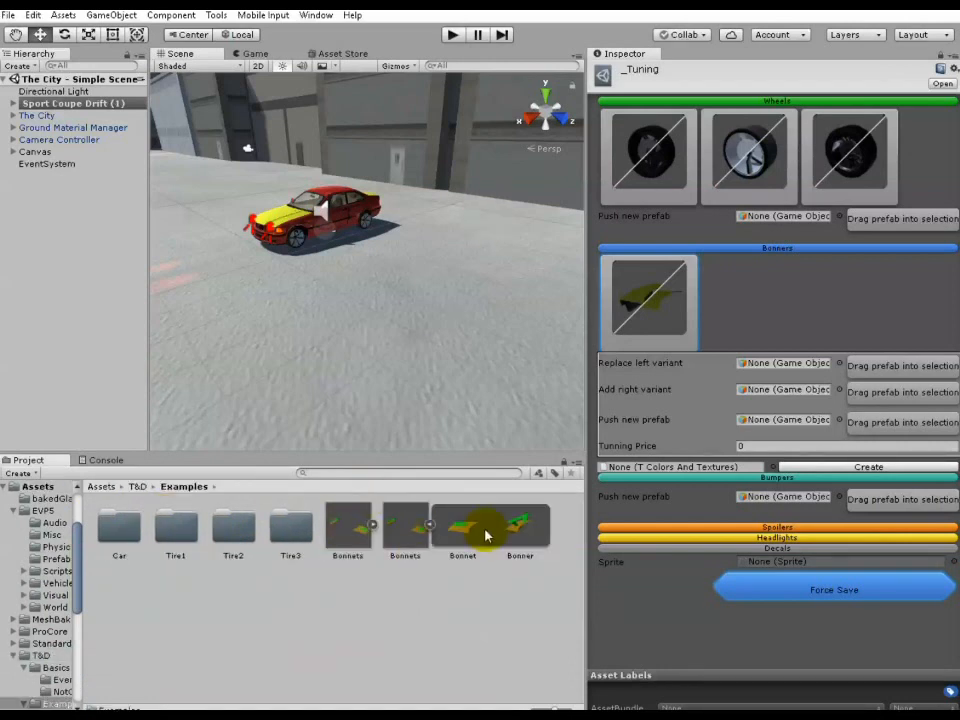
Add the Bonnet prefab as a new Bonners tuning in _Tuning, with Bonnet as right variant and Bonner replacing the left variant.
drag(476, 537, 779, 428)
click(762, 284)
drag(520, 528, 785, 395)
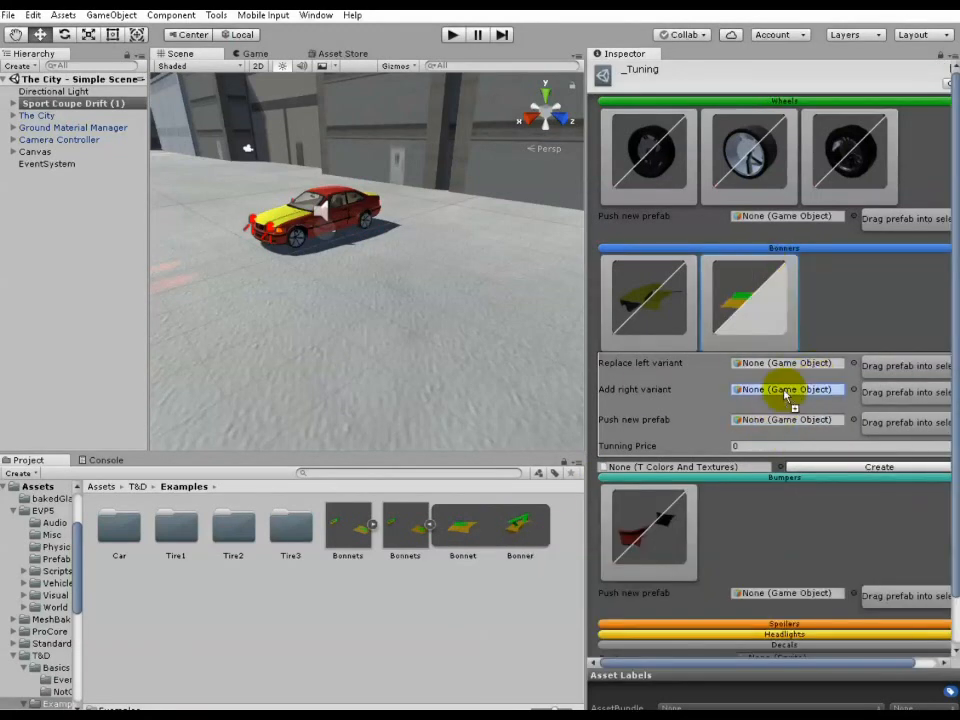
drag(474, 514, 768, 388)
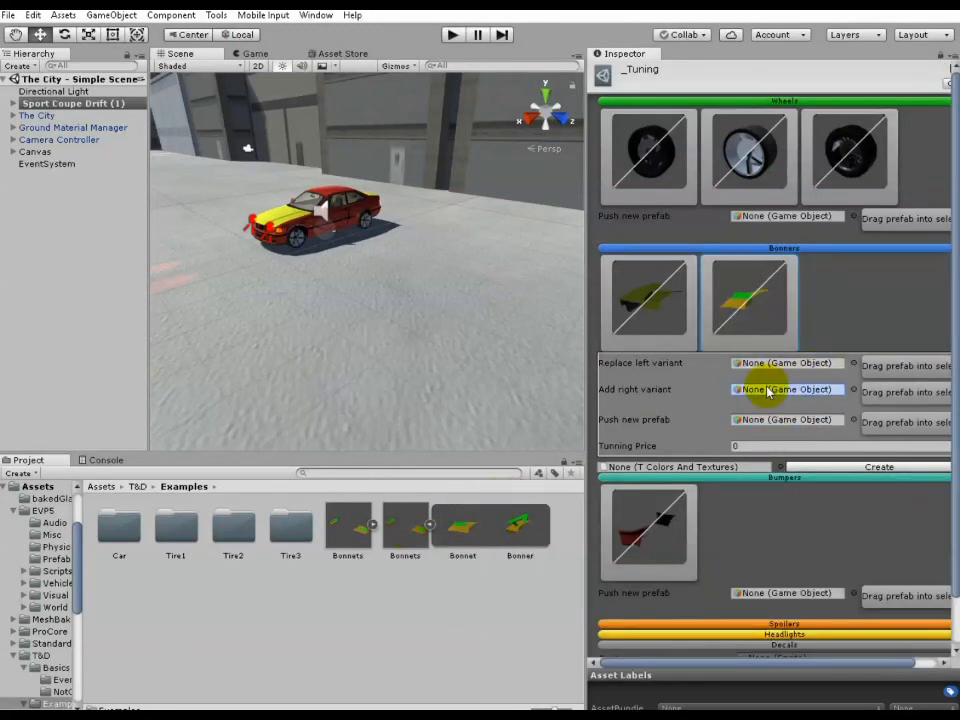
drag(531, 543, 795, 370)
Apply the new green-and-orange bonnet tuning to Sport Coupe Drift (1), and reapply the yellow bonnet tuning.
click(103, 103)
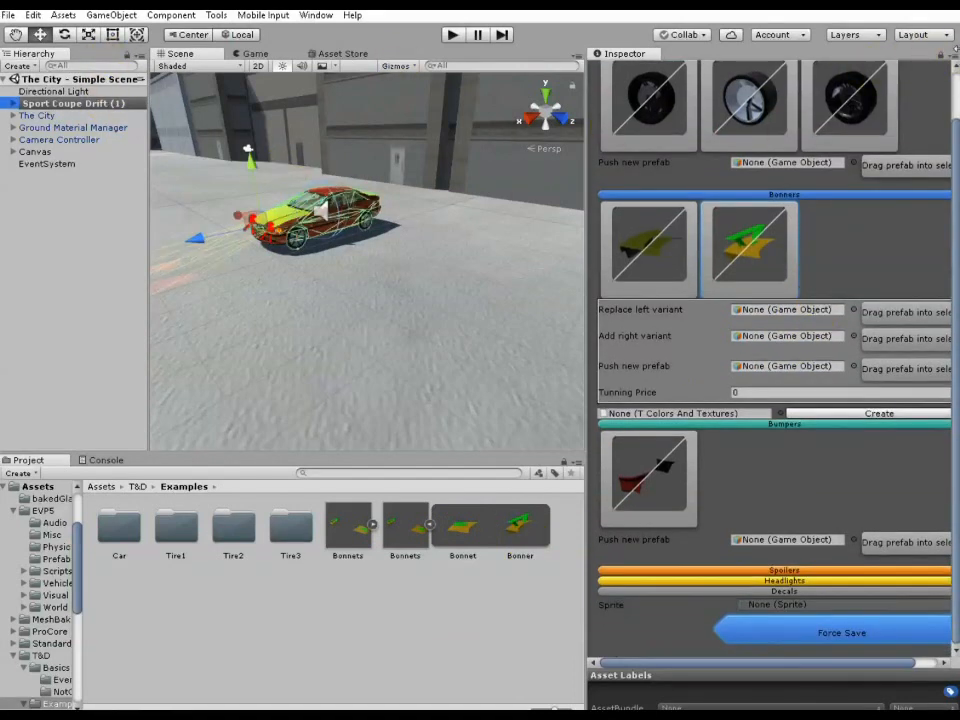
scroll(864, 328, down, 10)
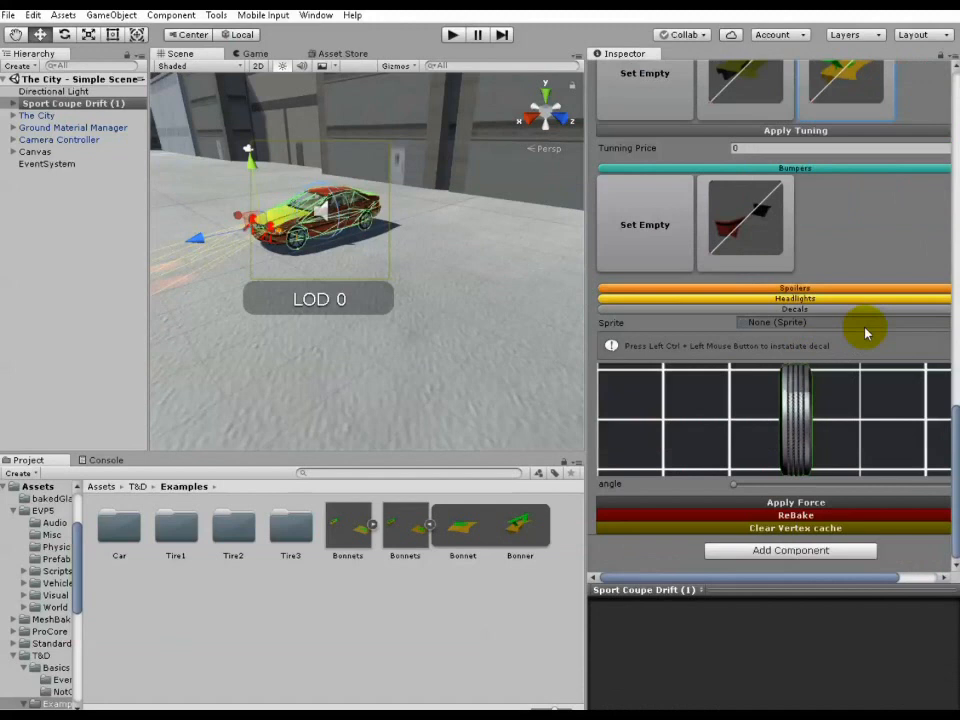
scroll(866, 333, up, 3)
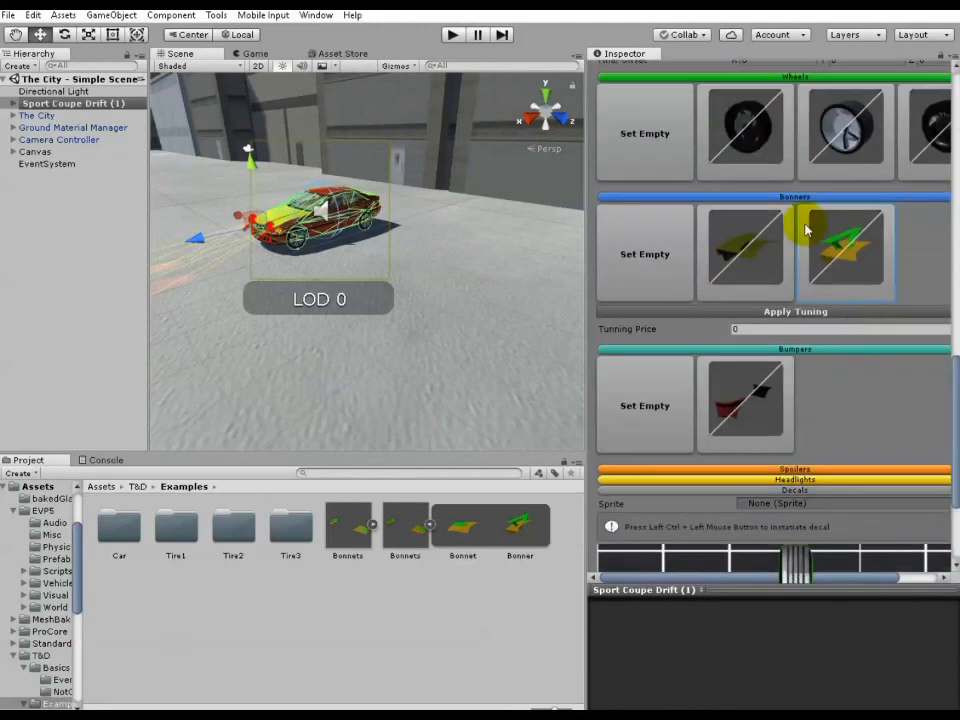
click(781, 314)
click(784, 492)
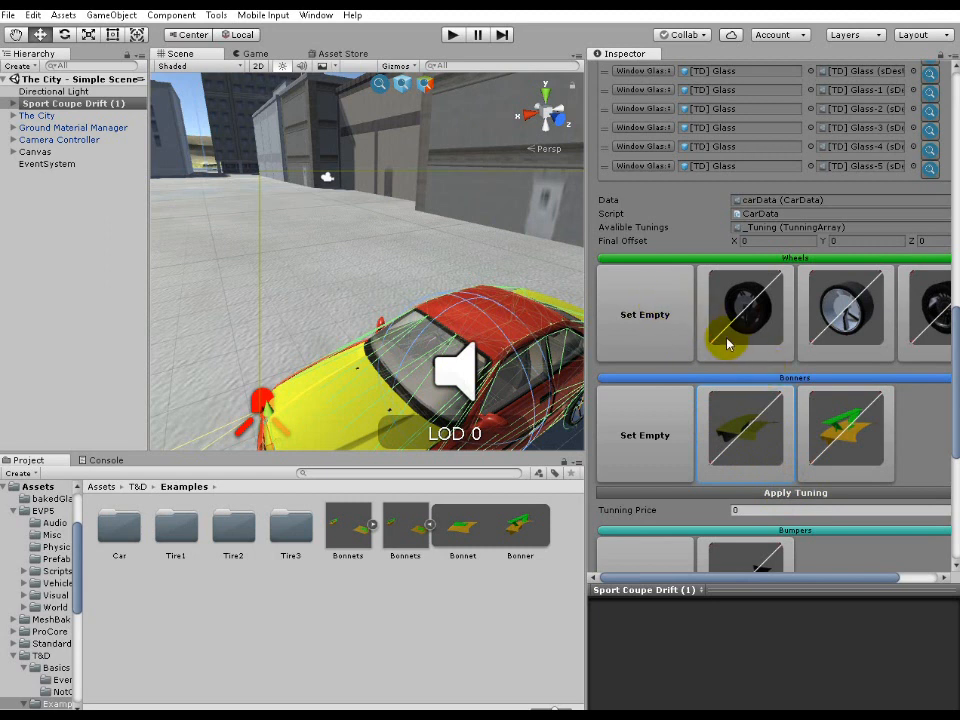
Examine the Bonnet entries in the Car Handler parts list and the tuning sections of Sport Coupe Drift (1).
scroll(707, 257, up, 4)
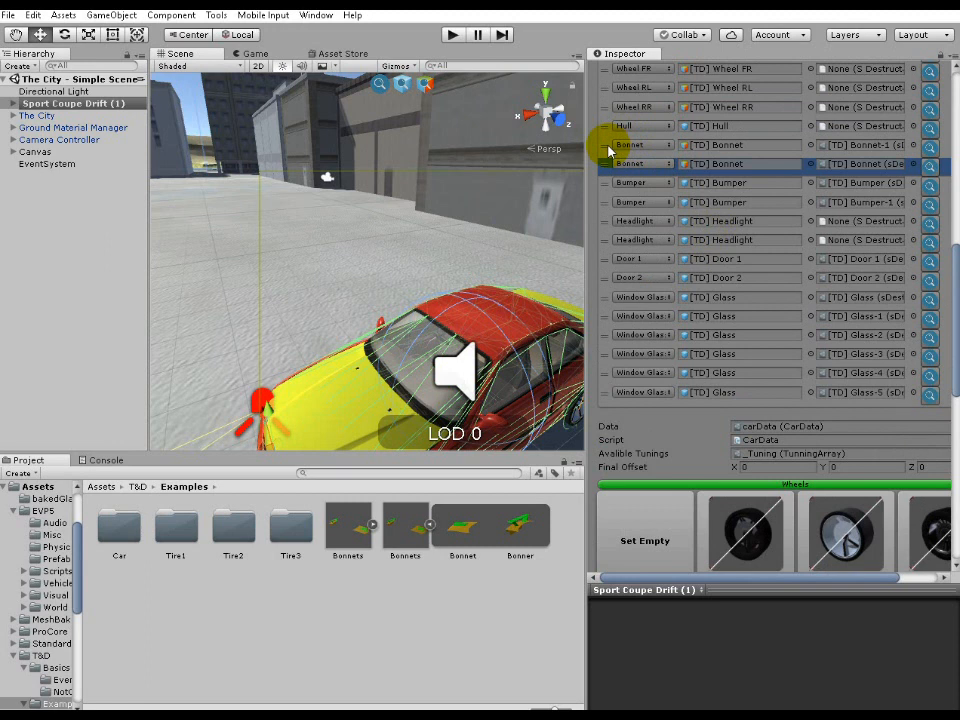
scroll(663, 365, down, 7)
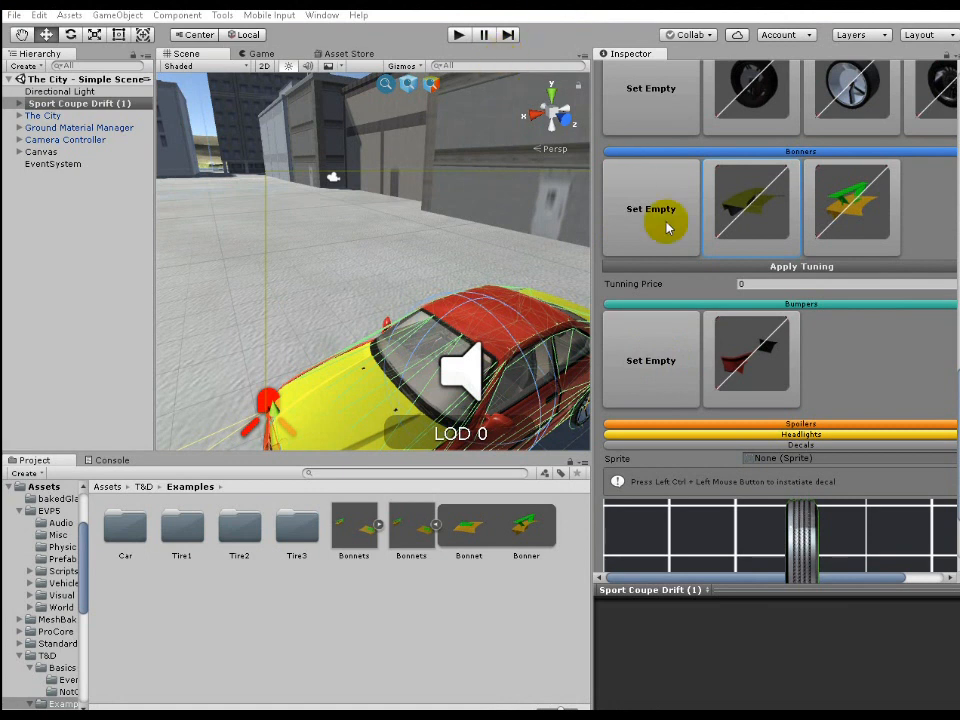
scroll(506, 251, down, 3)
scroll(707, 250, up, 8)
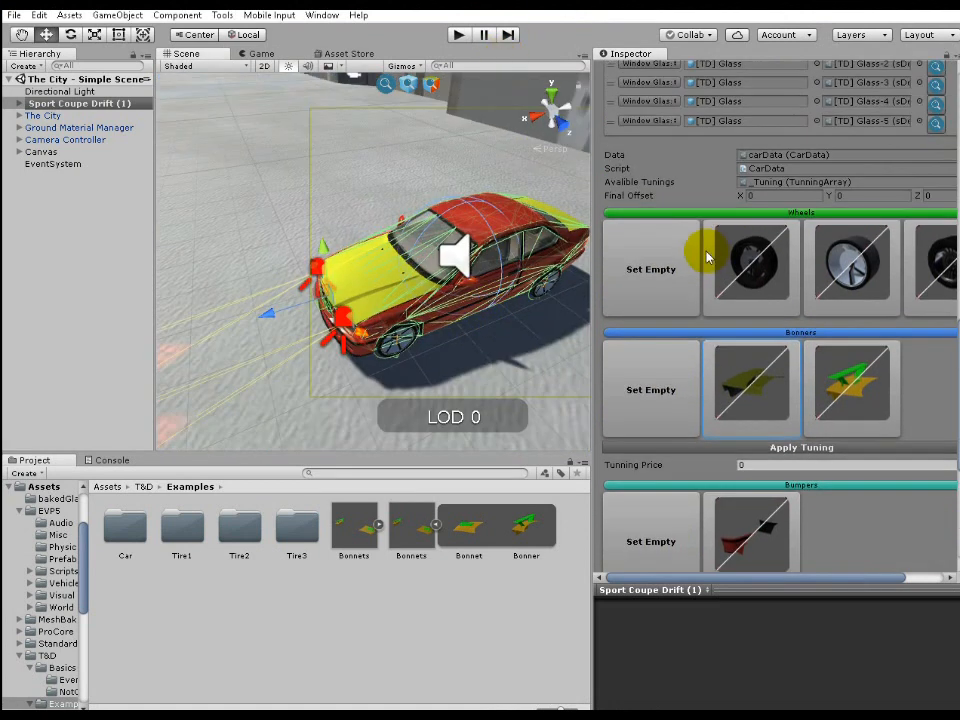
scroll(707, 257, up, 4)
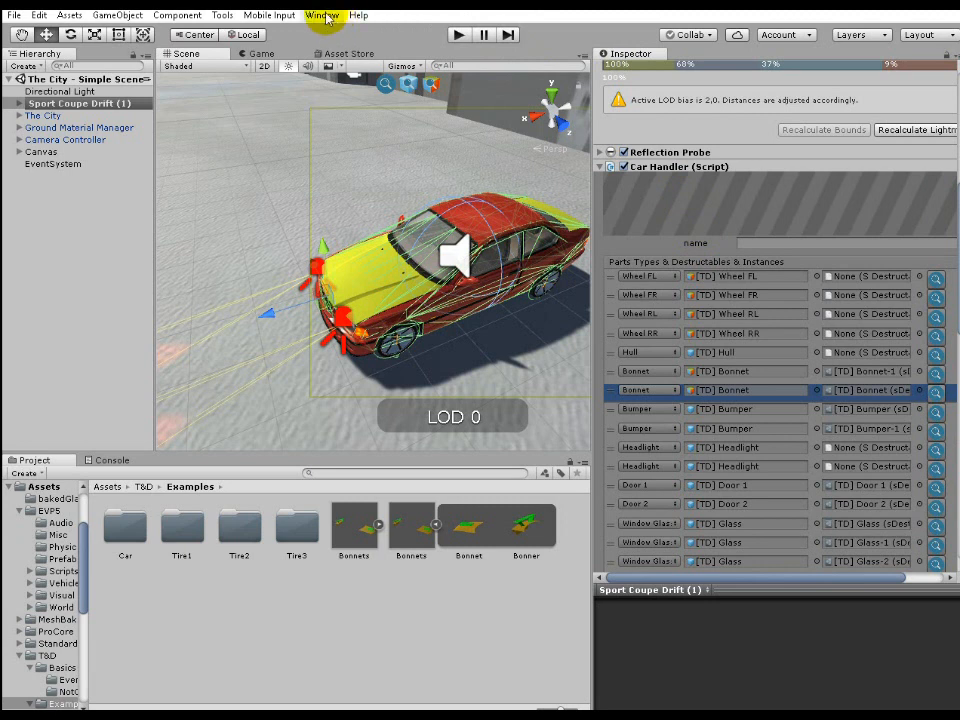
scroll(912, 296, down, 15)
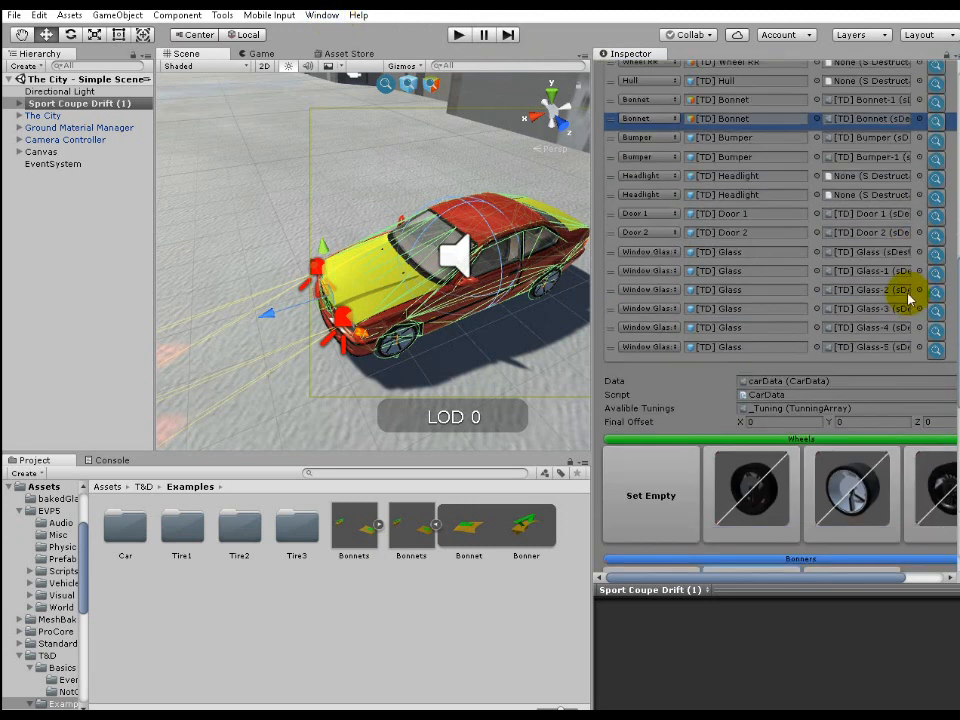
scroll(906, 298, up, 15)
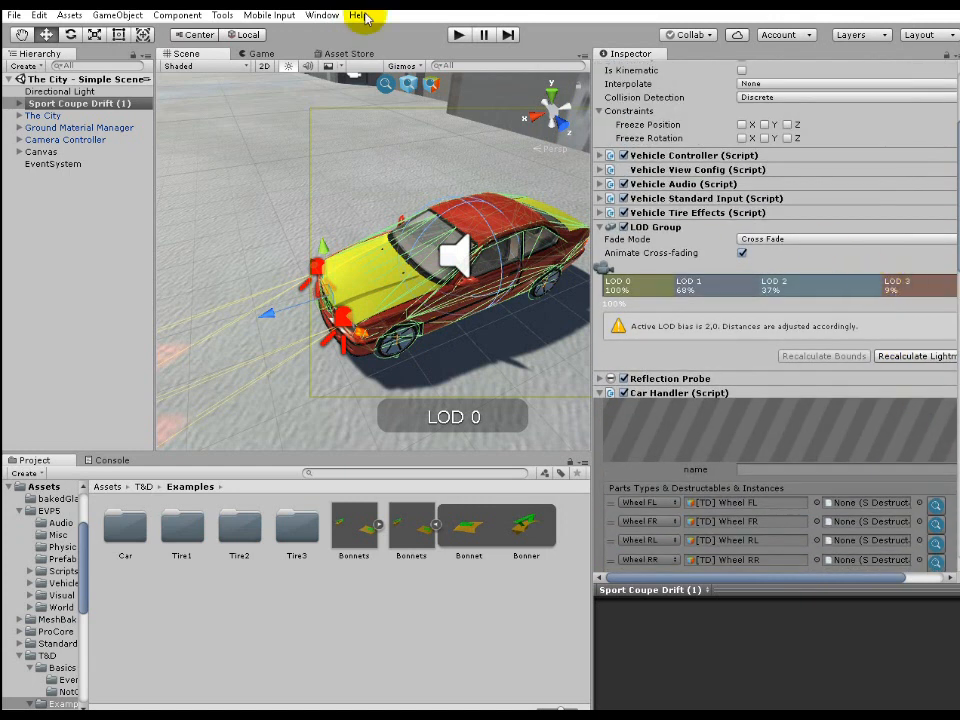
Open the Module Manager alongside the _Tuning asset's settings and select the Price Module.
click(328, 16)
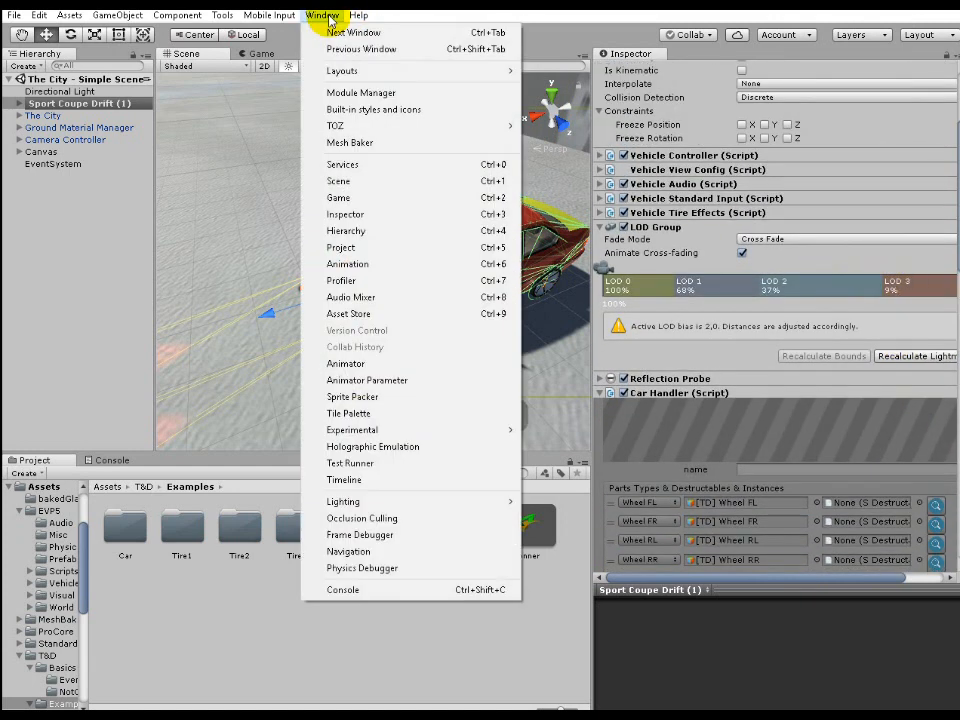
click(378, 93)
drag(589, 212, 492, 45)
scroll(831, 369, down, 20)
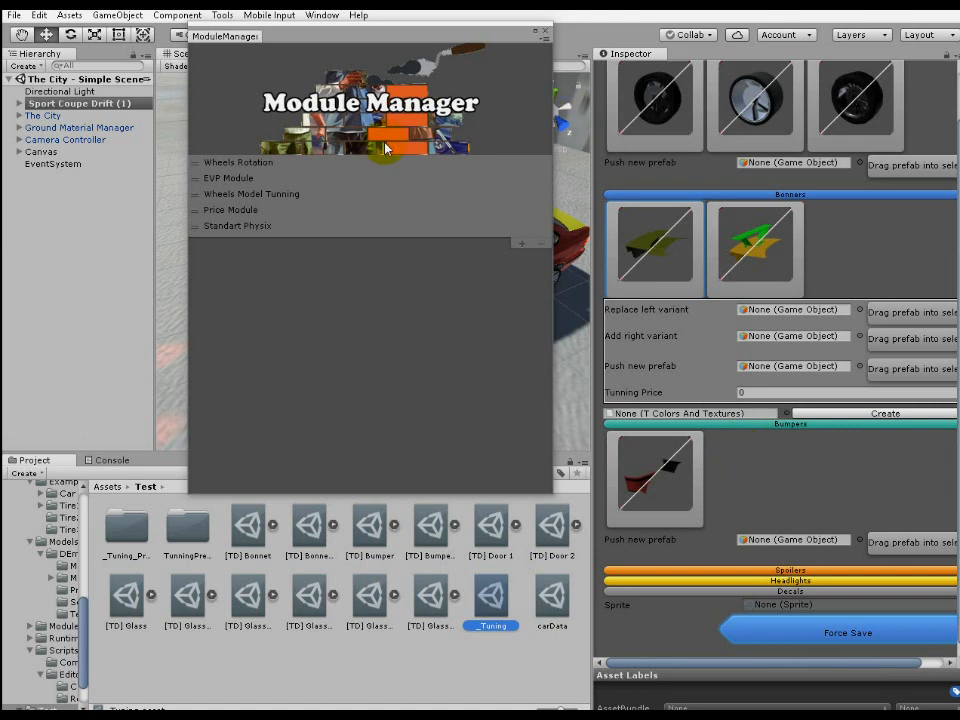
click(321, 208)
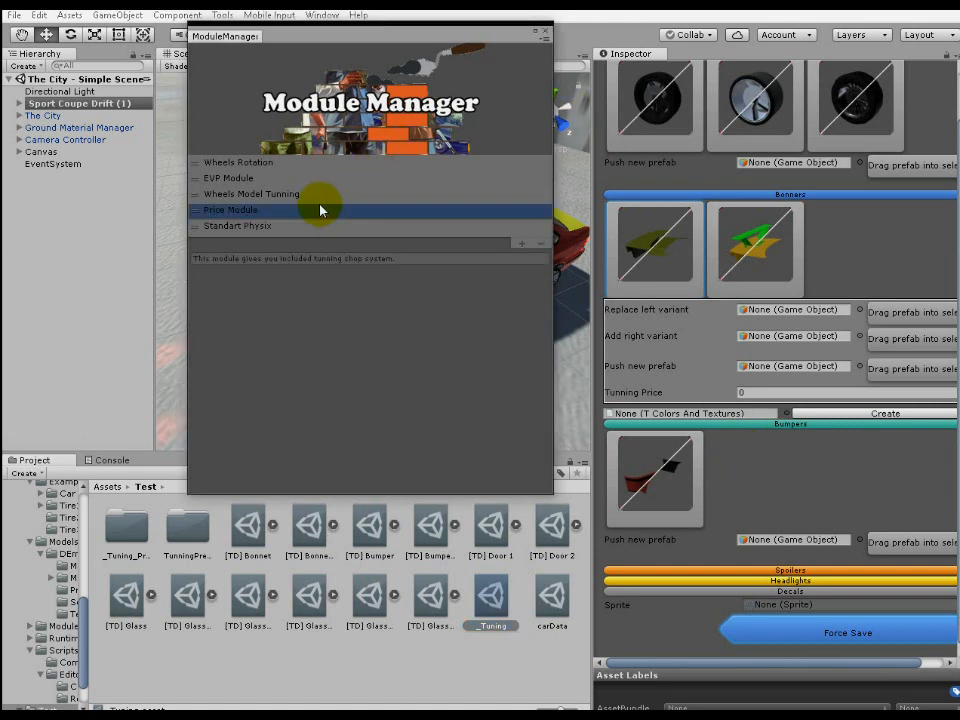
Set the tuning price to 1100 for the yellow bonnet and 897667 for the first wheel in _Tuning.
click(759, 391)
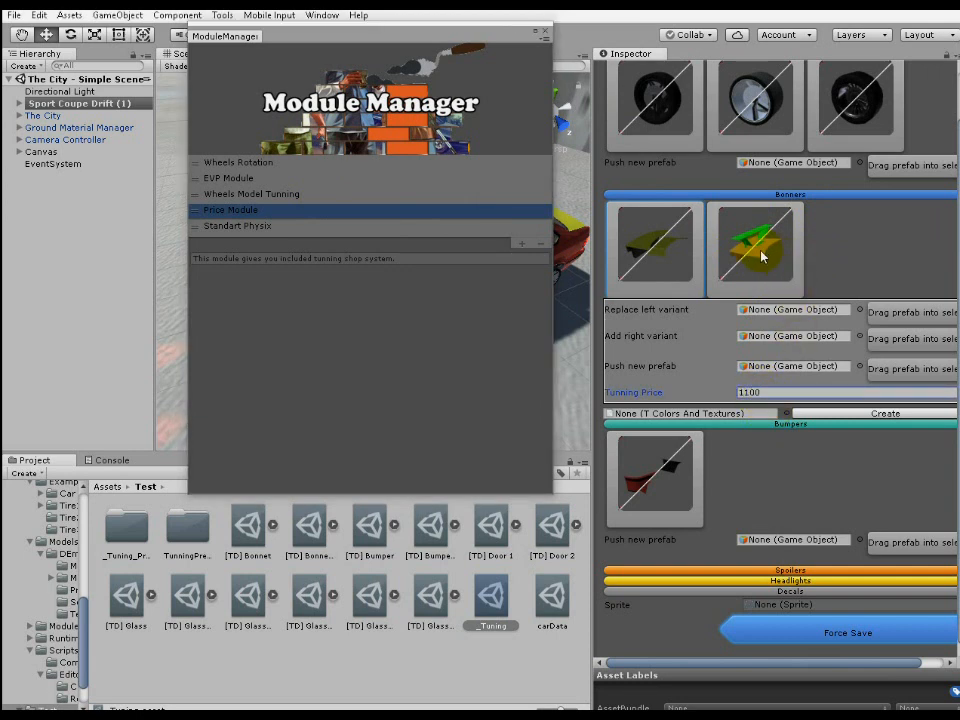
click(761, 393)
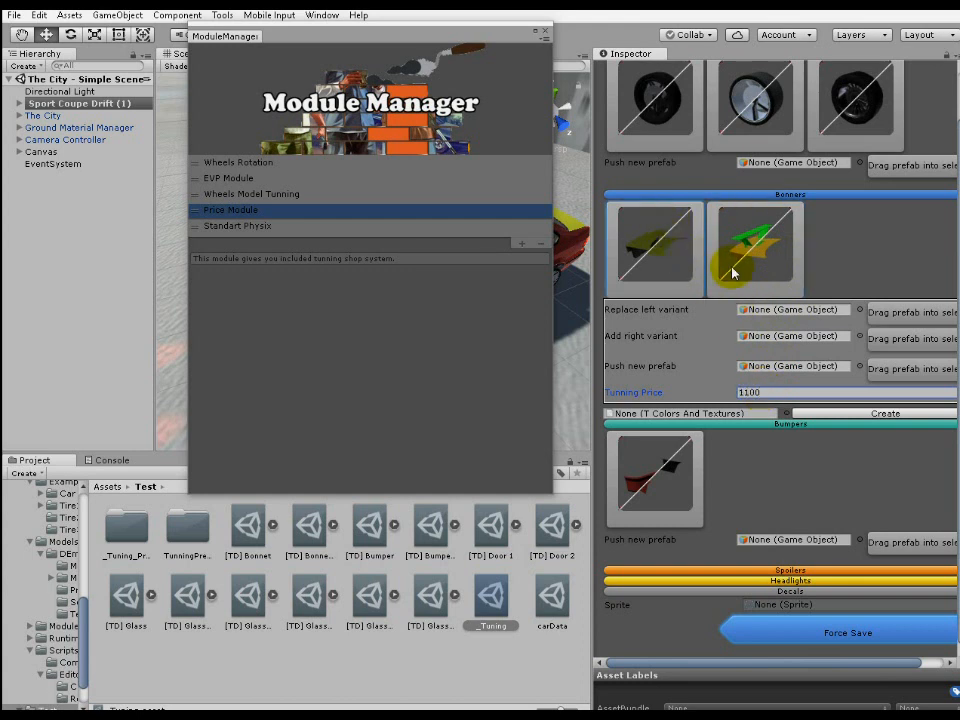
scroll(643, 139, up, 1)
click(645, 140)
click(780, 290)
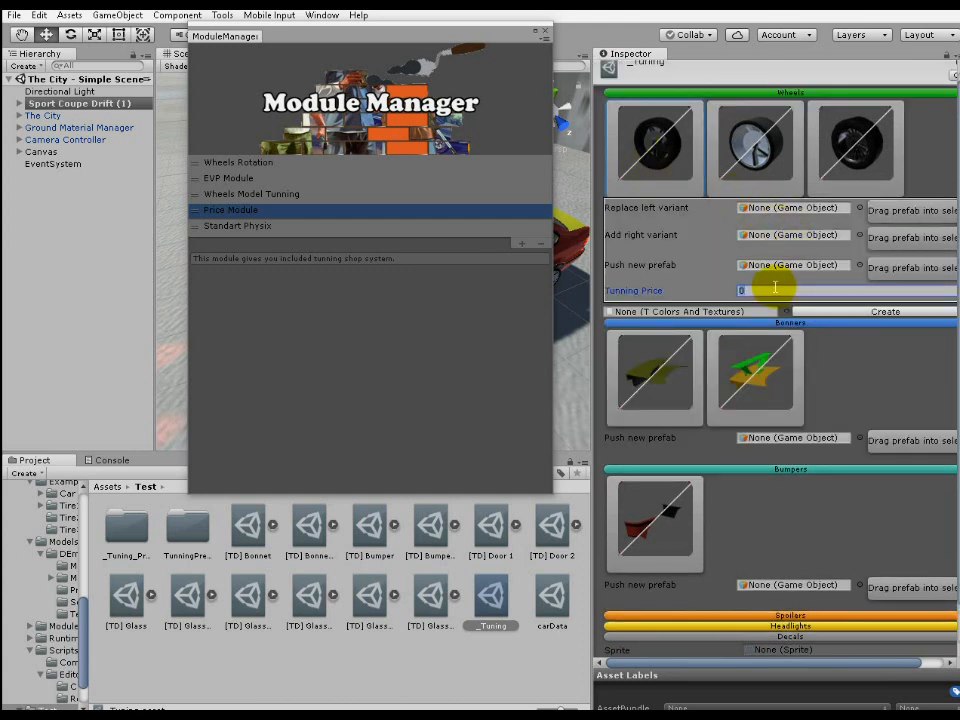
text(897667)
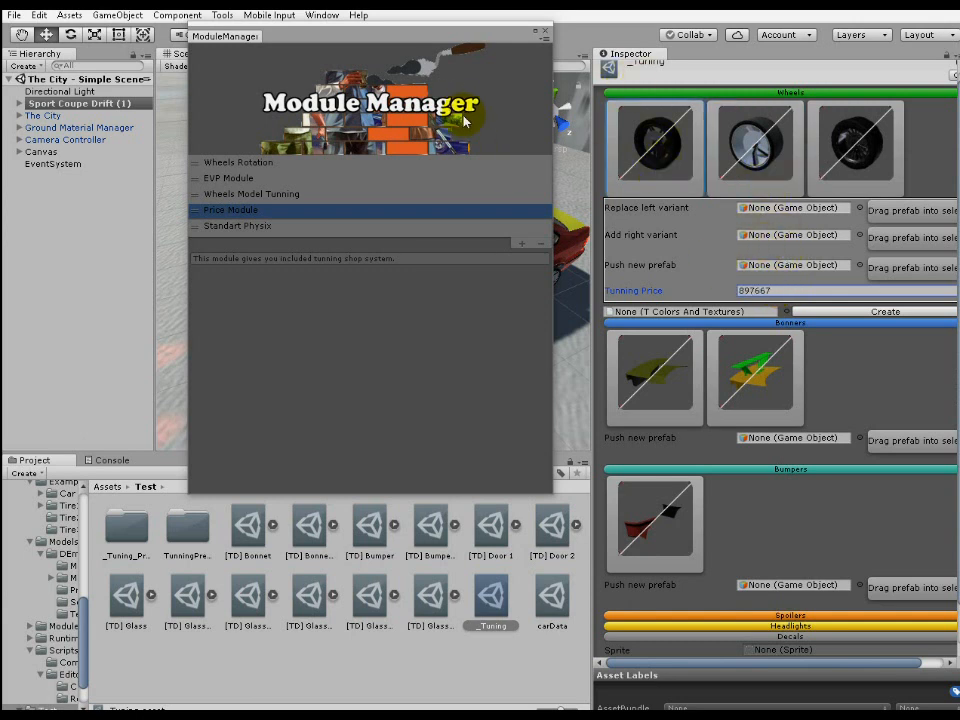
Remove the Price Module from the Module Manager and deselect the _Tuning asset.
click(543, 246)
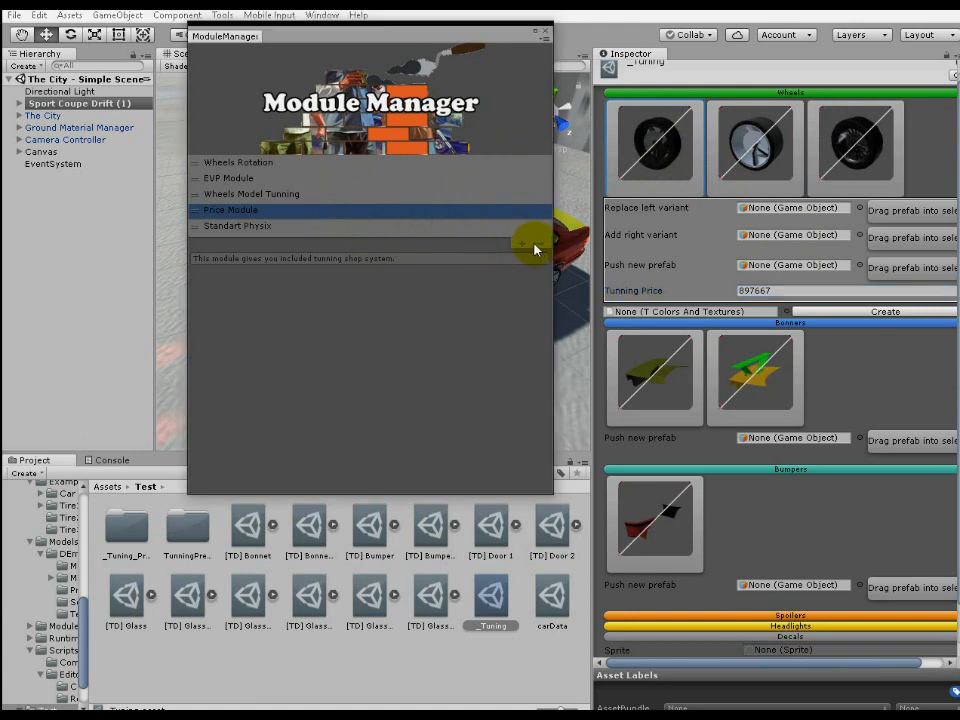
click(524, 246)
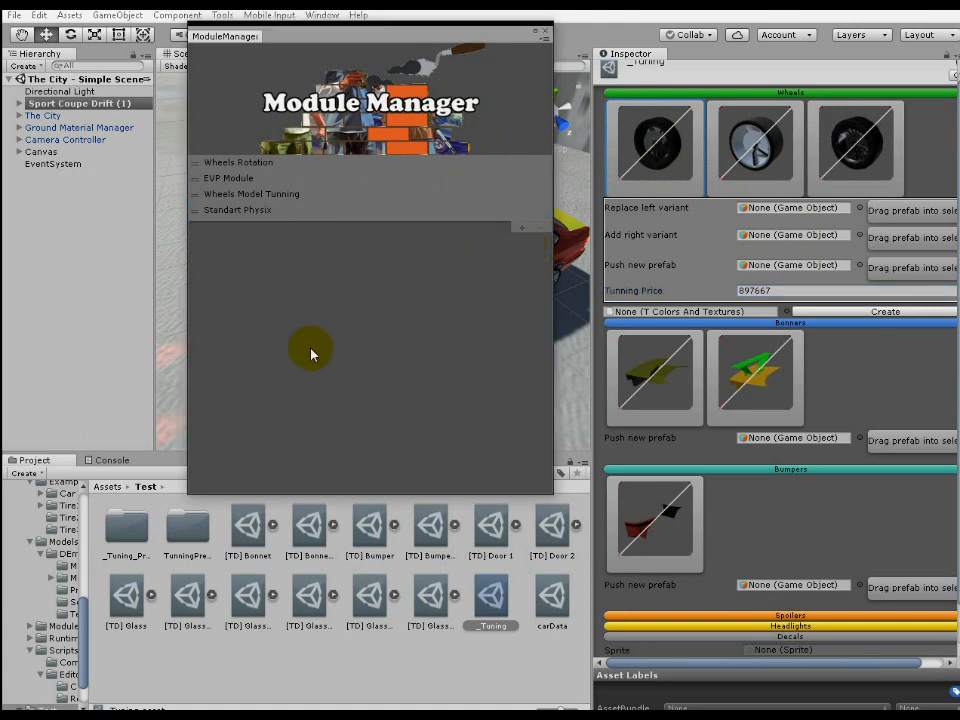
click(495, 677)
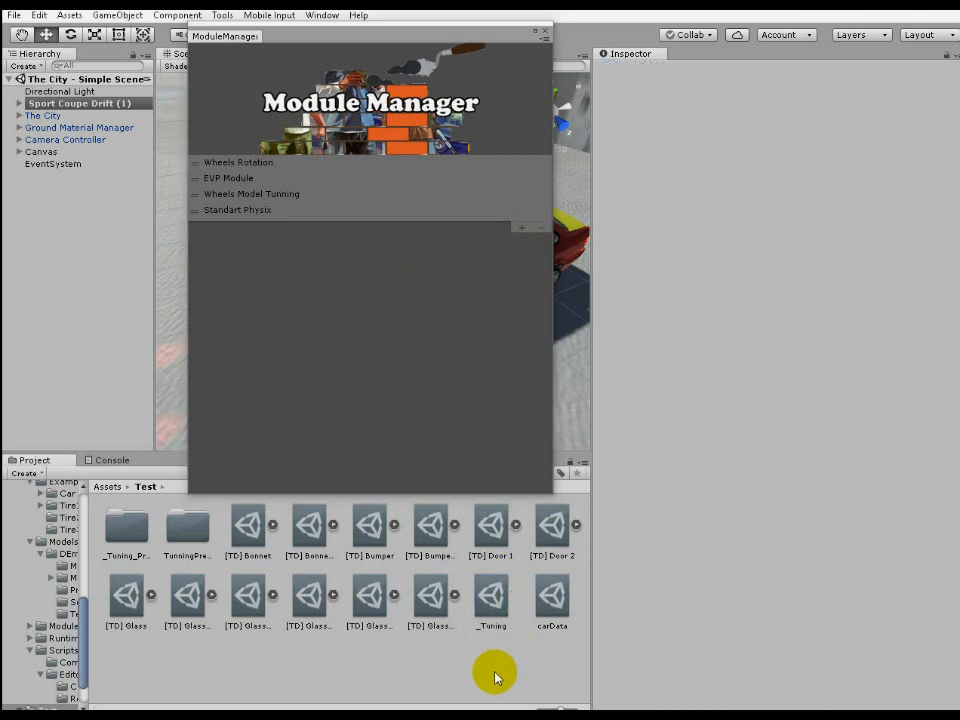
Check Sport Coupe Drift (1)'s yellow bonnet tuning for a price field.
click(78, 104)
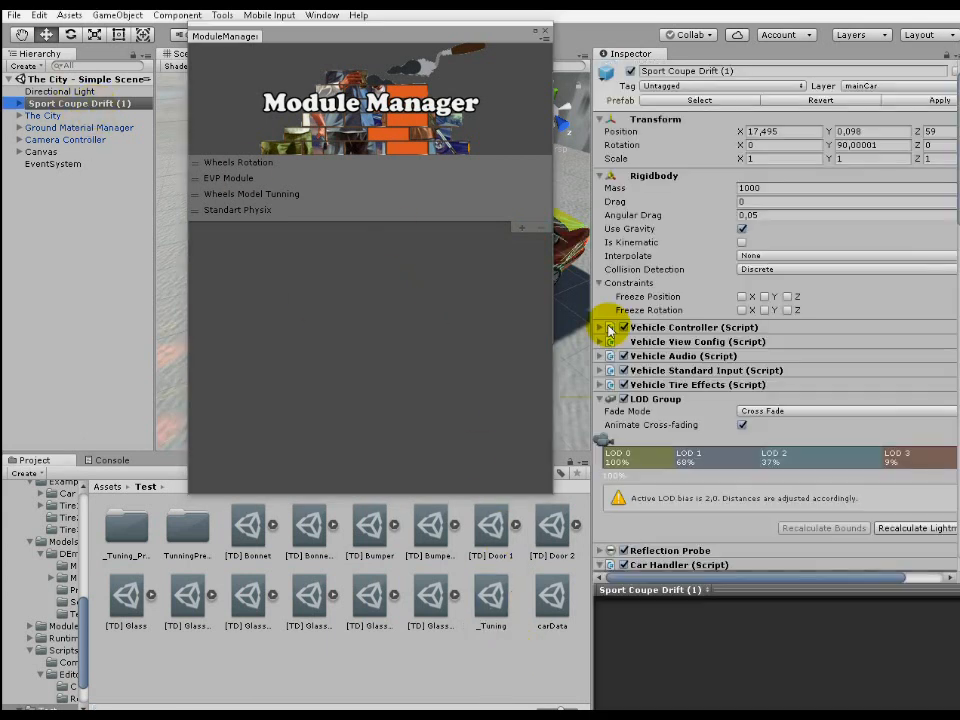
scroll(752, 342, down, 5)
scroll(752, 342, down, 8)
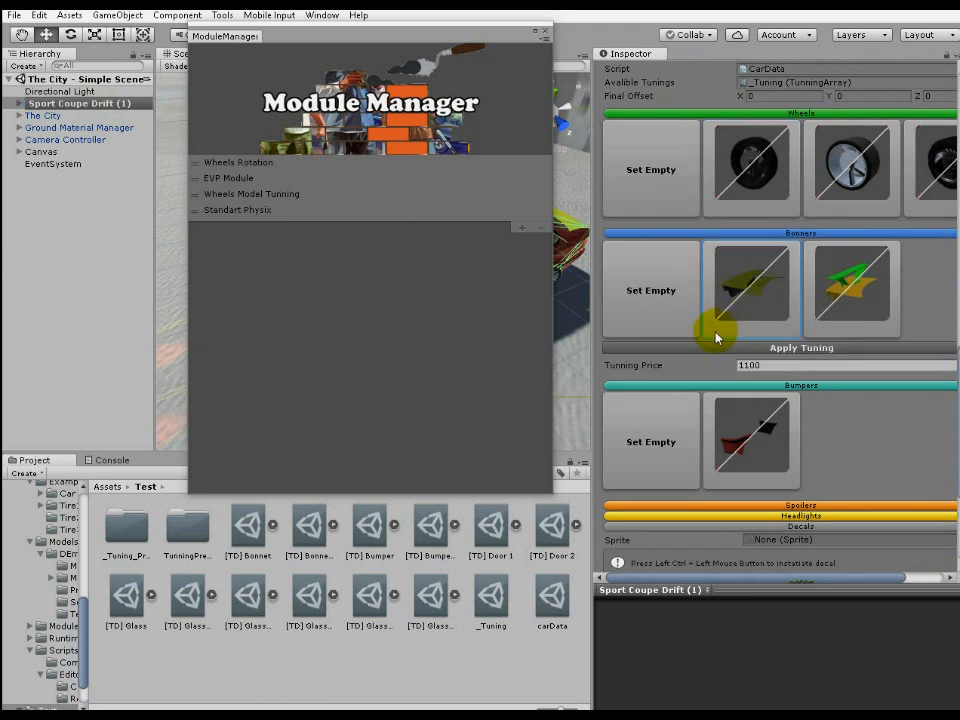
click(317, 208)
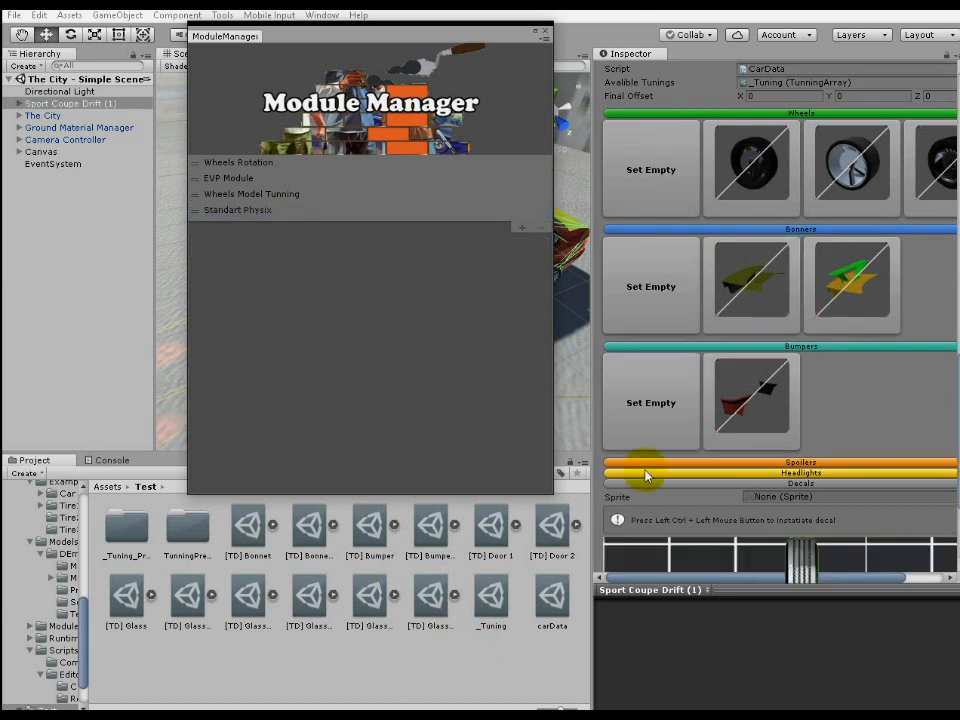
click(725, 309)
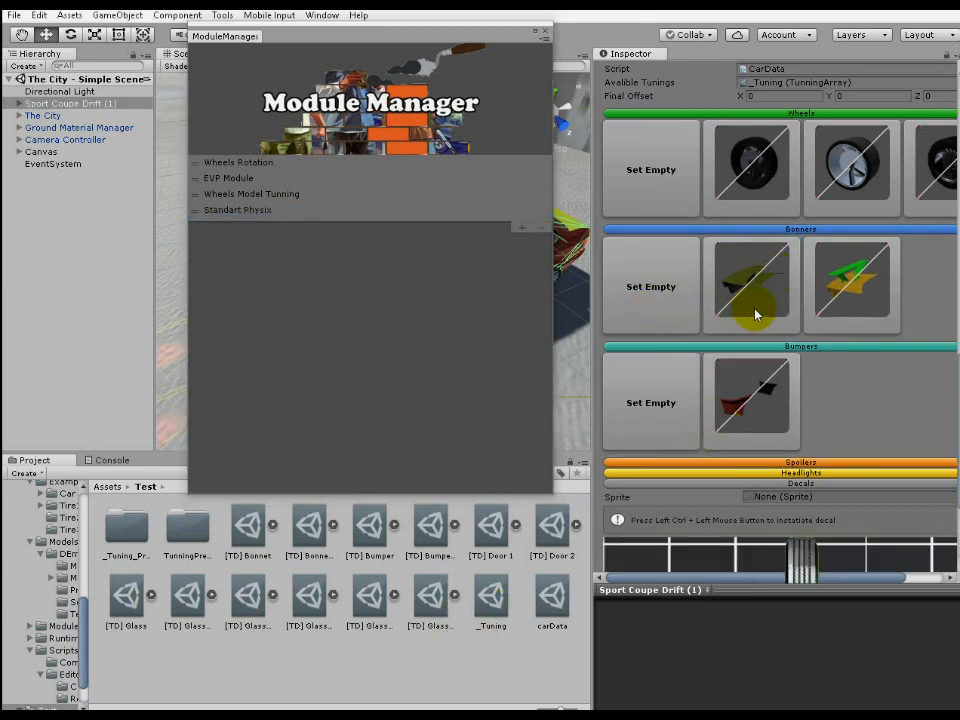
click(752, 314)
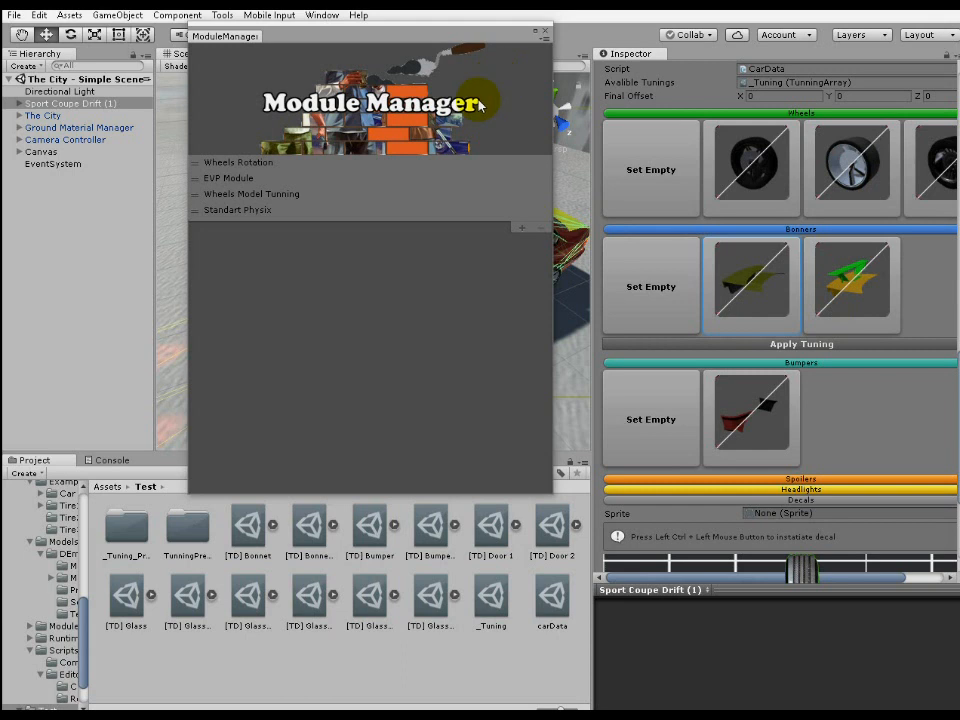
View the Wheels Model Tunning and EVP Module descriptions, and move the Module Manager clear of the scene view.
click(283, 194)
click(299, 181)
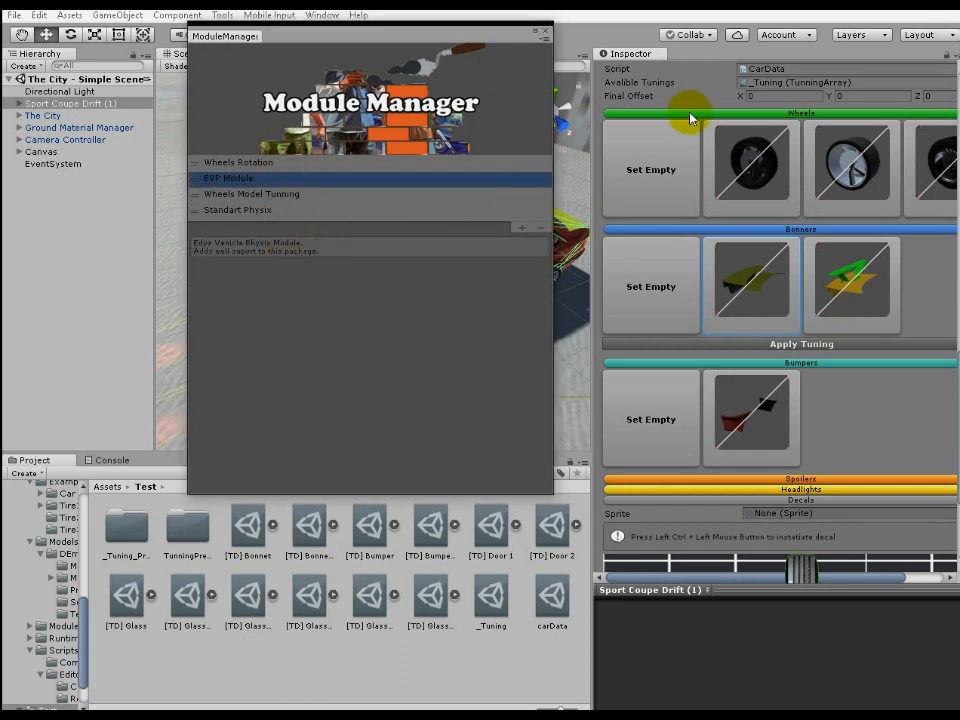
scroll(782, 222, up, 5)
scroll(782, 218, up, 8)
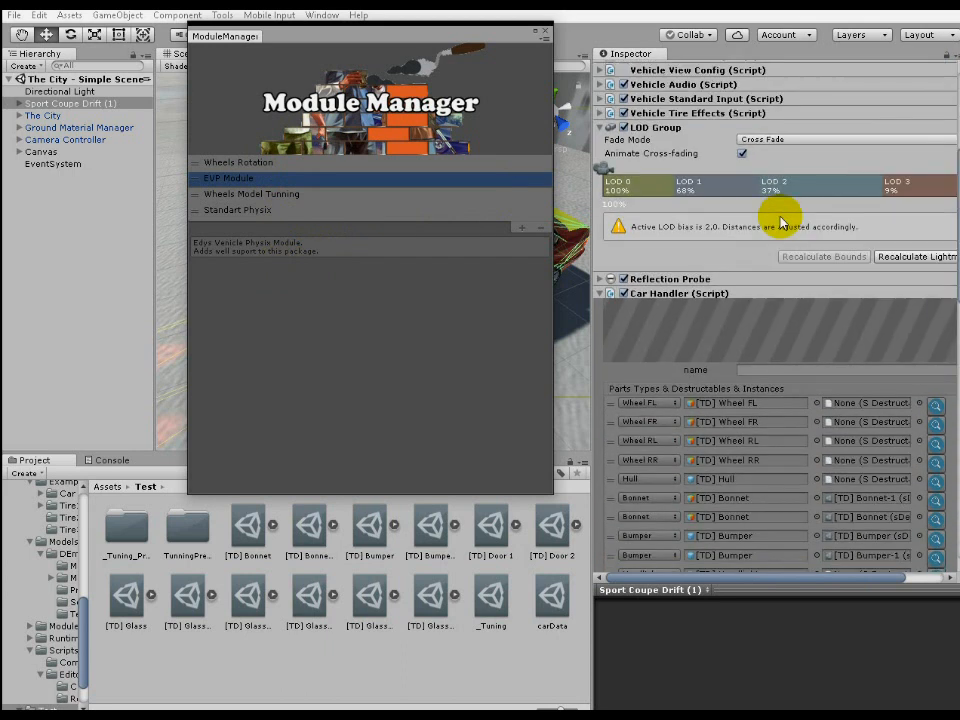
drag(461, 38, 456, 467)
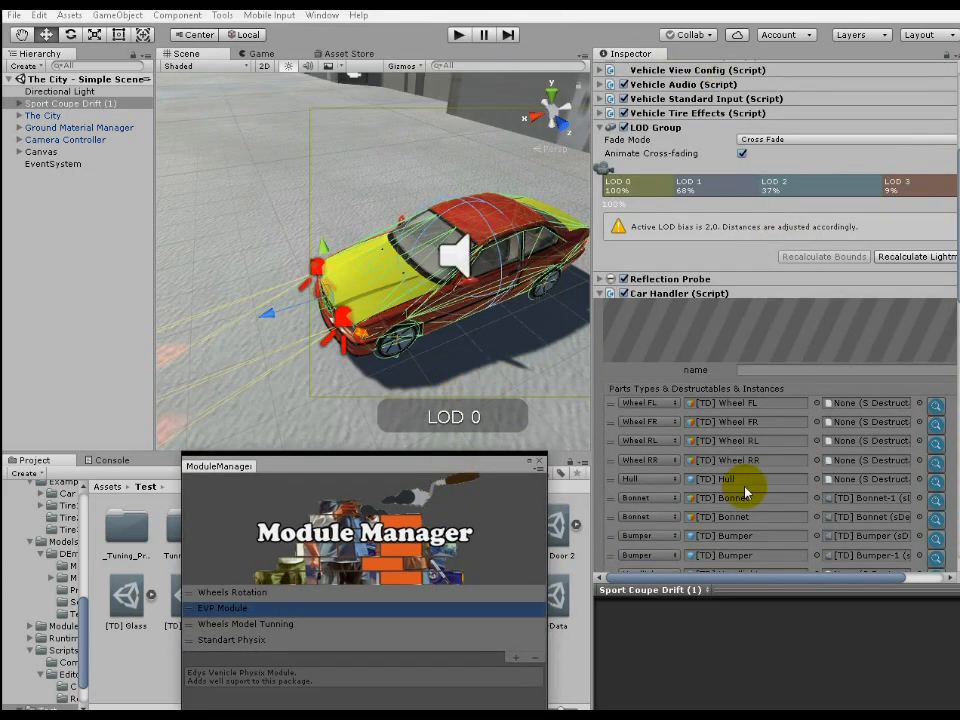
Examine the wheel collider and wheel transform references in Sport Coupe Drift (1)'s Vehicle Controller, moving the Module Manager aside.
scroll(618, 170, up, 3)
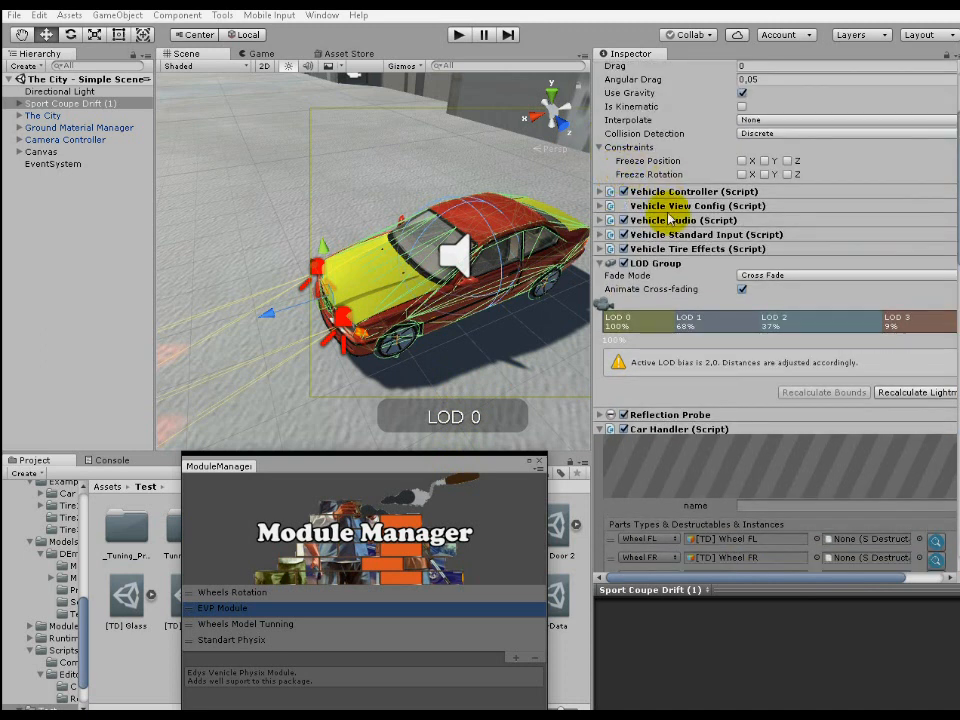
click(663, 192)
click(660, 192)
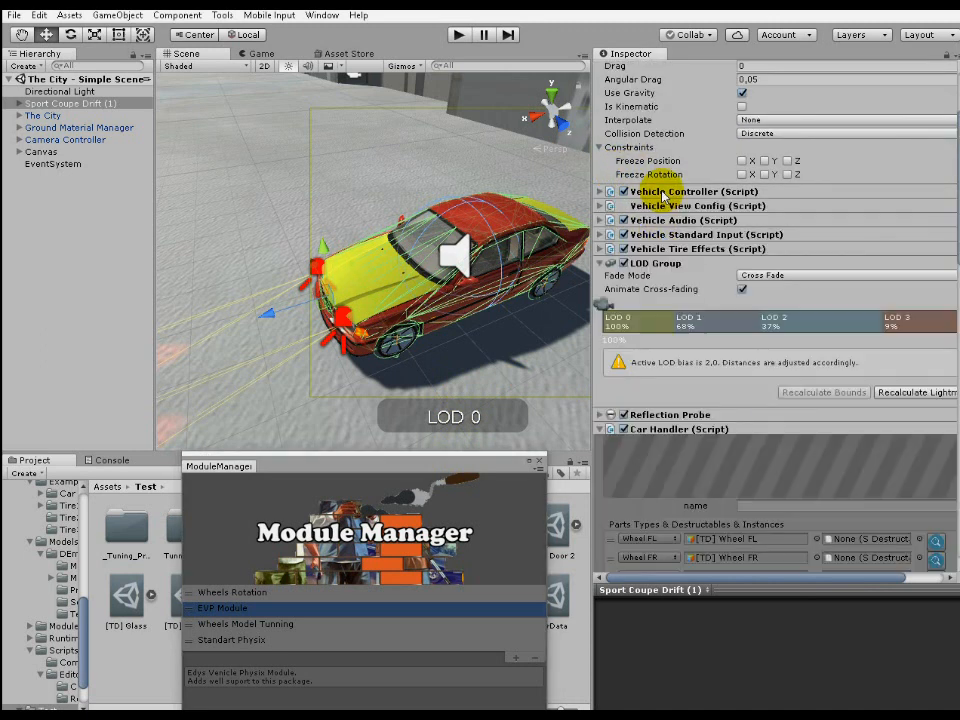
drag(443, 472, 399, 75)
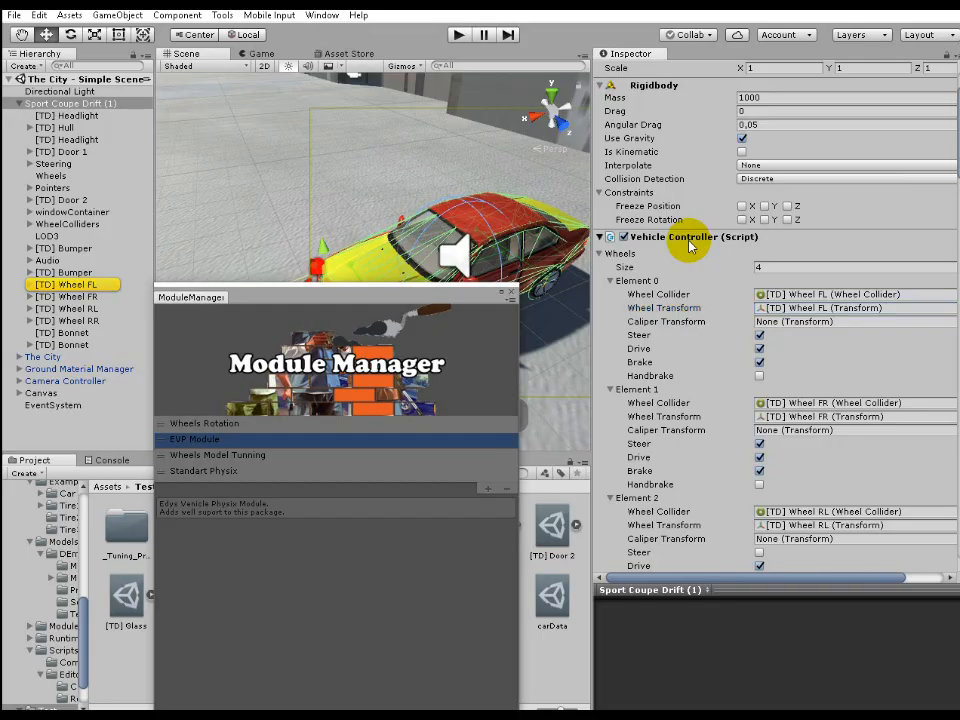
click(690, 237)
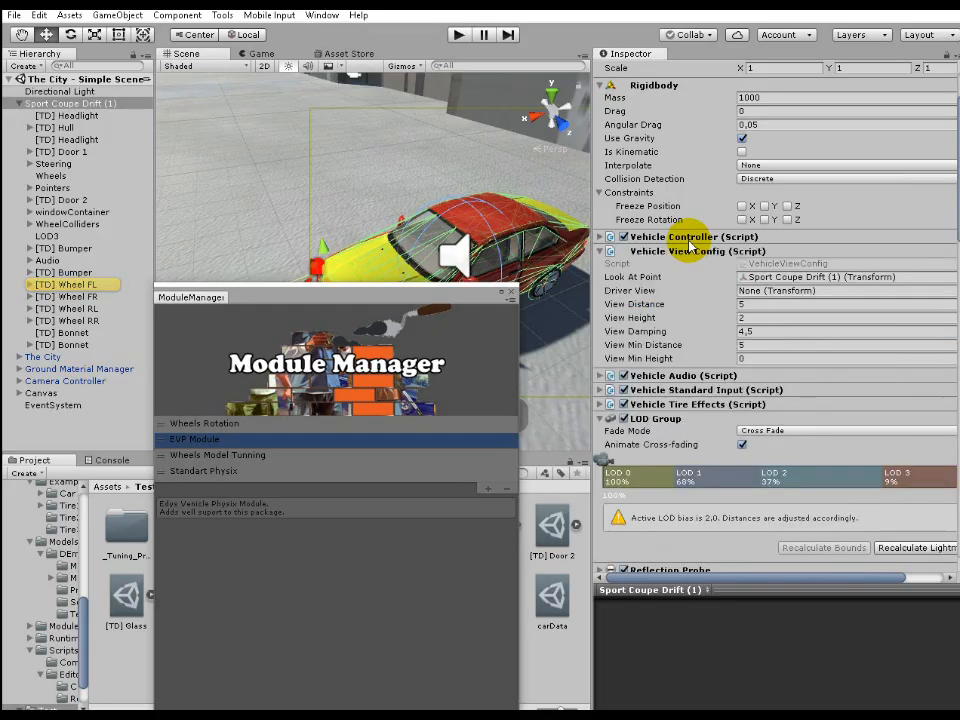
Remove the EVP Module from the Module Manager and place Wheels Model Tunning above Wheels Rotation.
scroll(610, 285, down, 5)
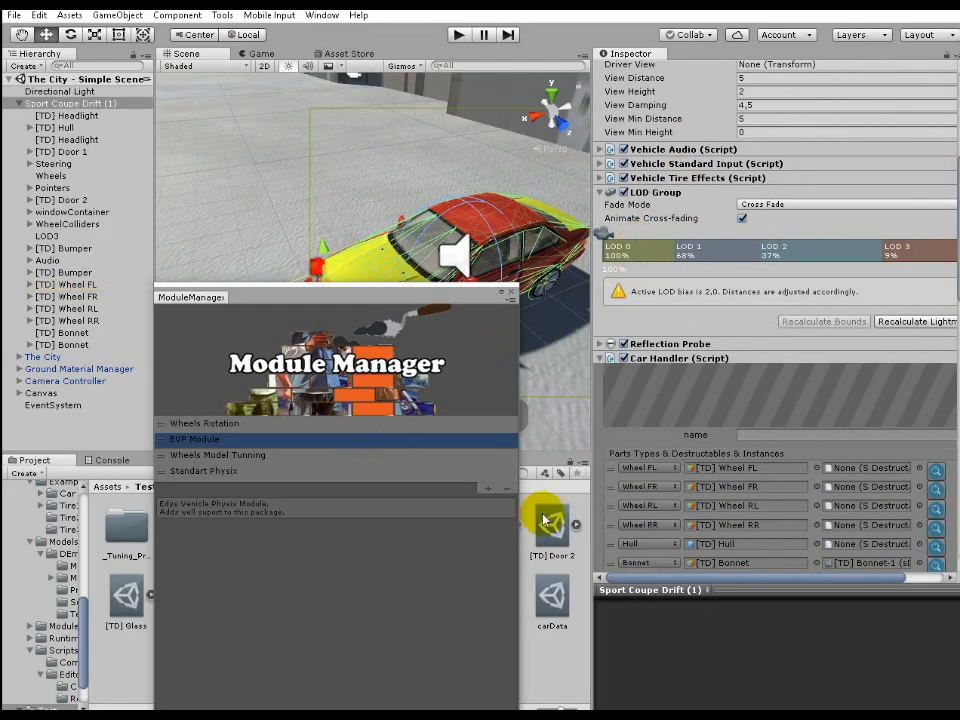
click(508, 489)
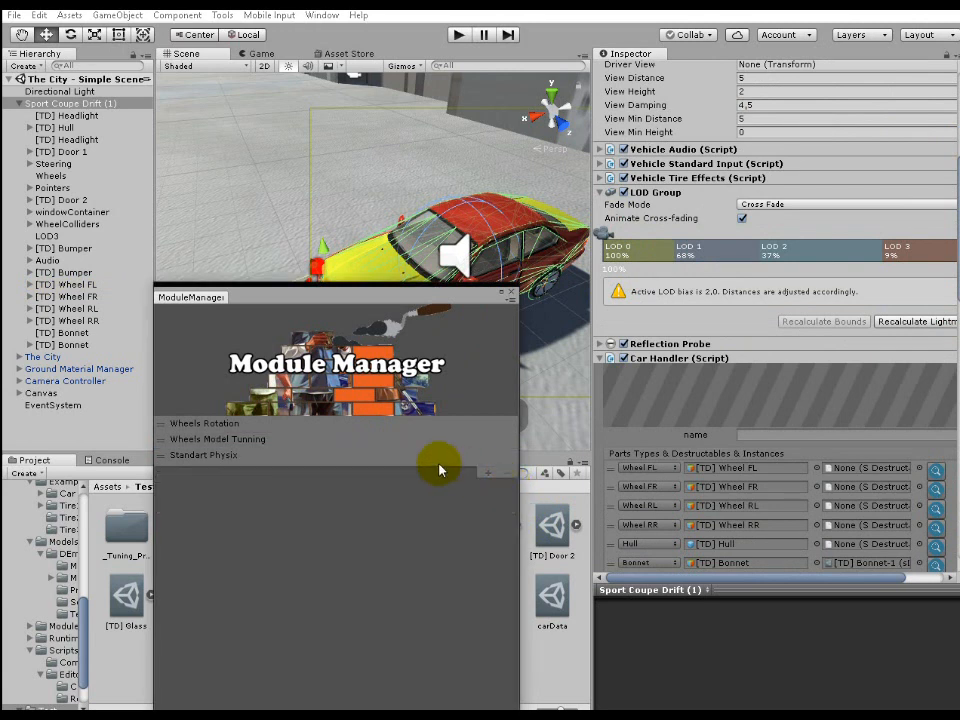
drag(344, 448, 345, 429)
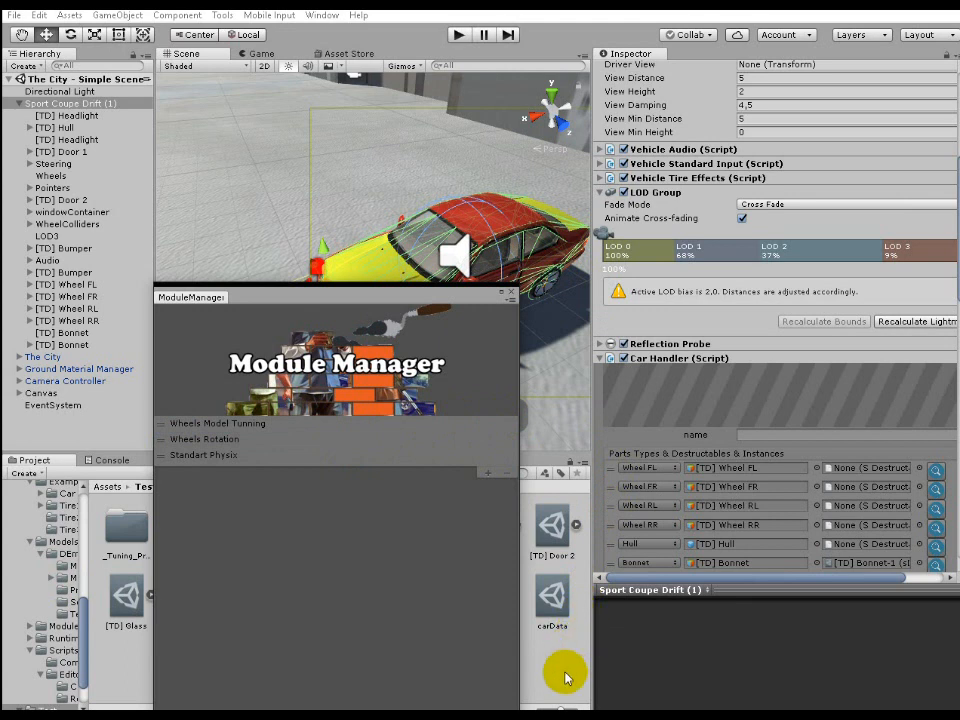
Reselect Sport Coupe Drift (1) to review its Car Handler parts, and read the Wheels Rotation module's description.
click(566, 676)
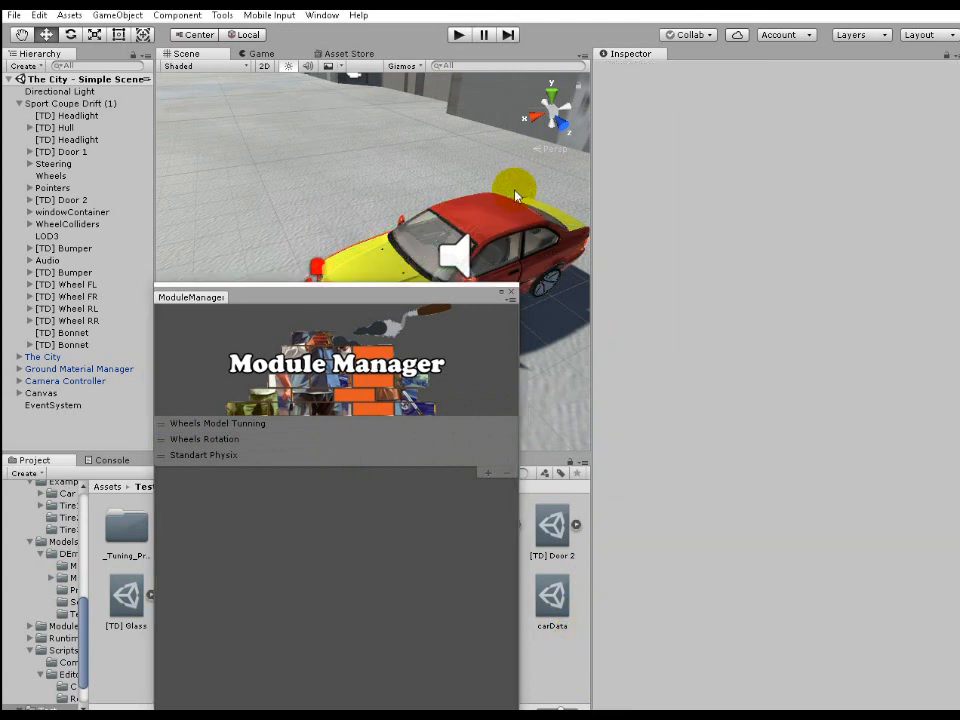
click(99, 104)
scroll(729, 343, down, 10)
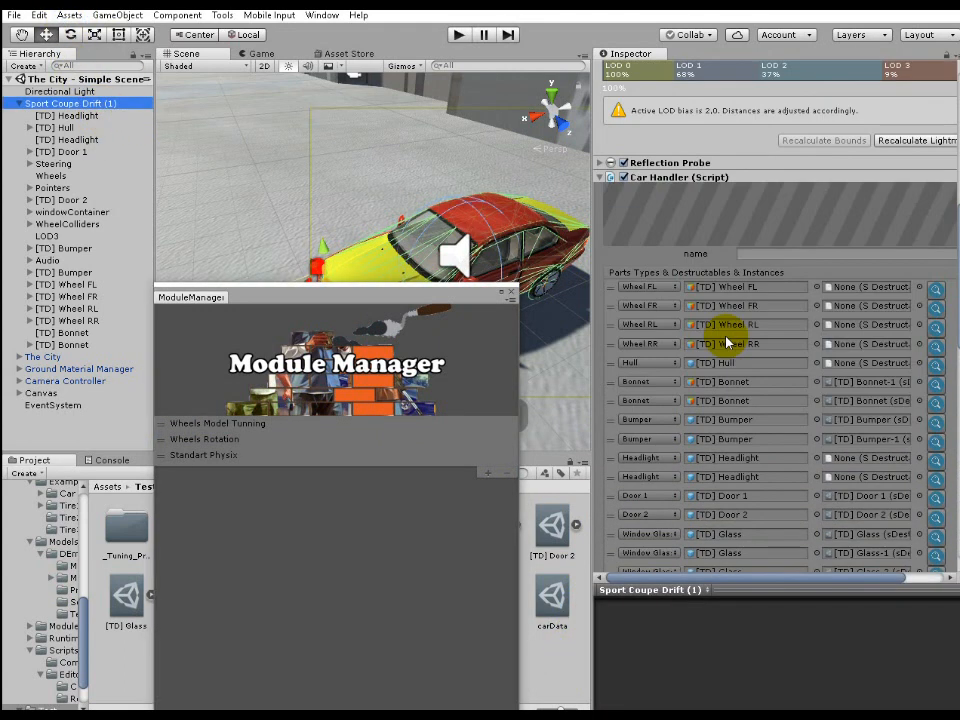
scroll(729, 343, down, 5)
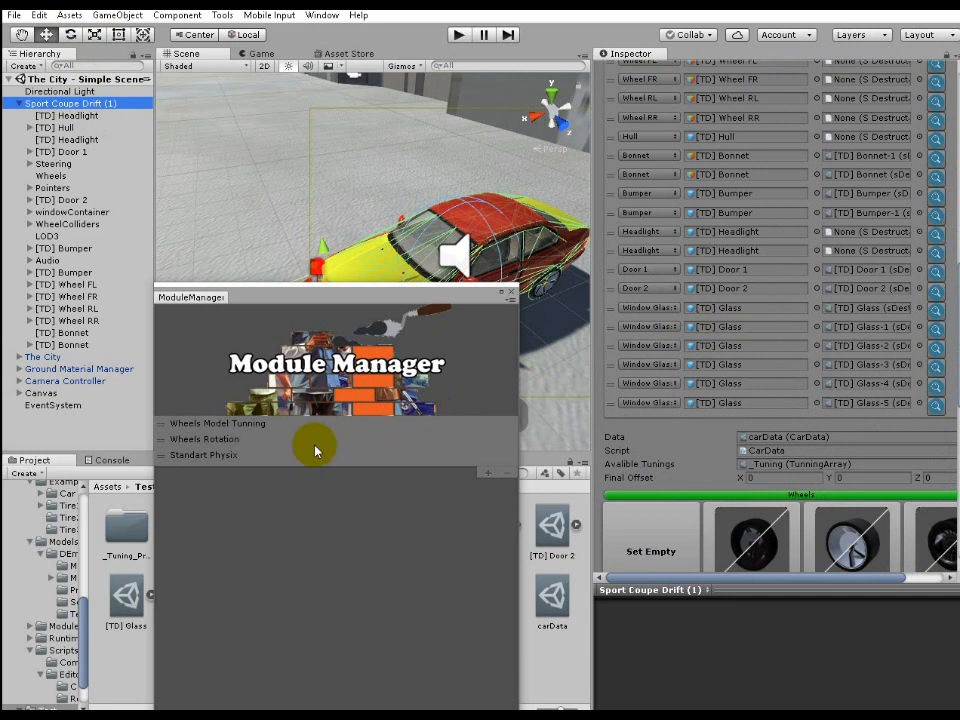
click(215, 444)
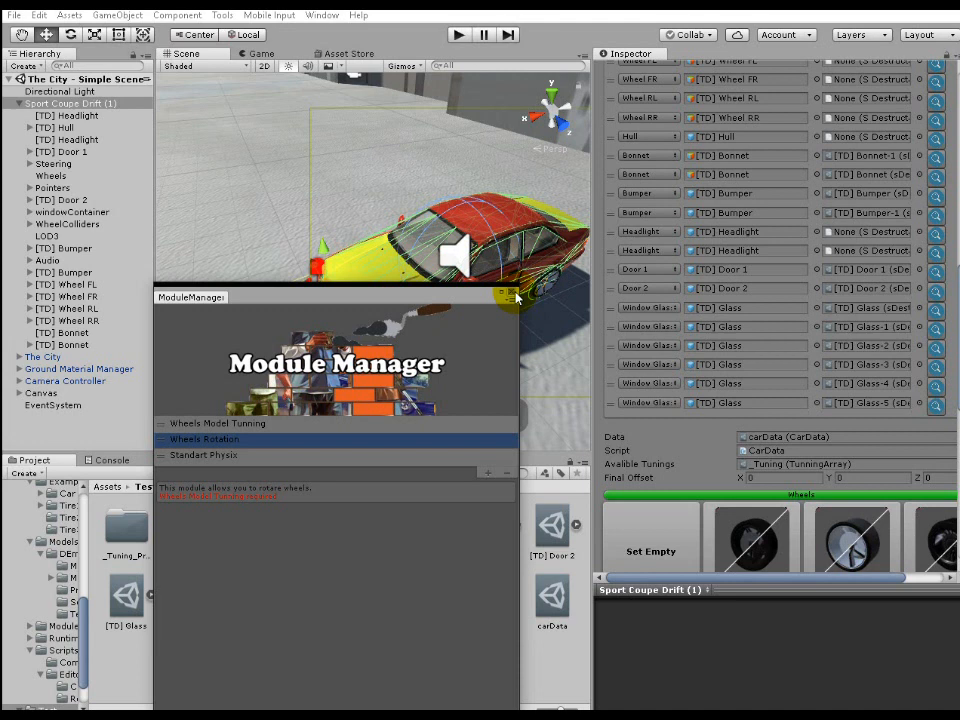
click(511, 294)
Apply the first wheel tuning to Sport Coupe Drift (1) in its Car Handler.
scroll(725, 313, up, 1)
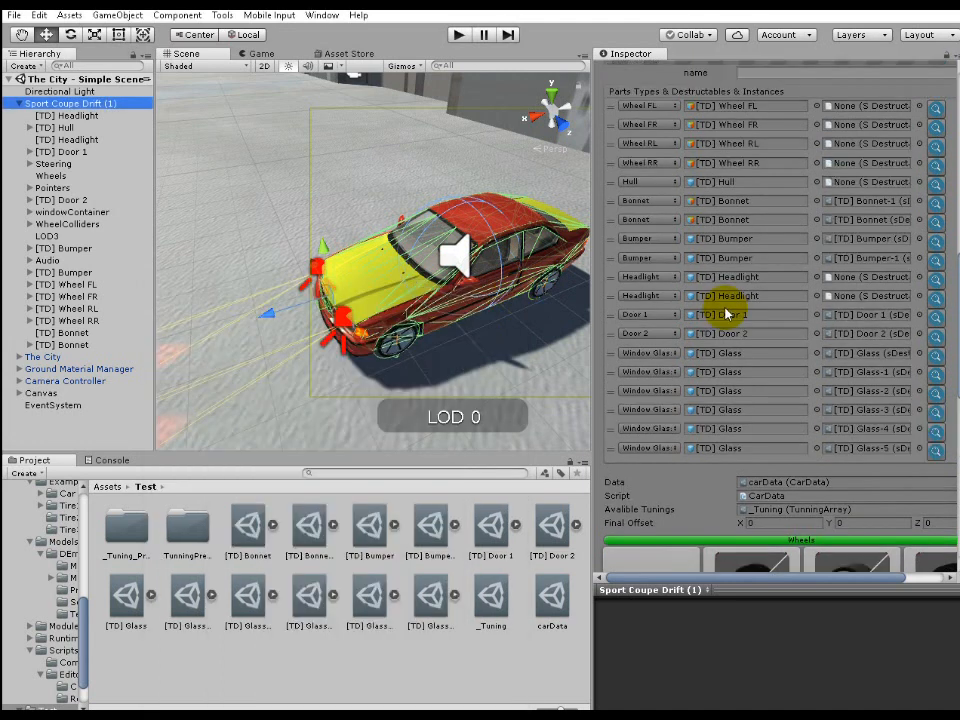
scroll(725, 313, down, 2)
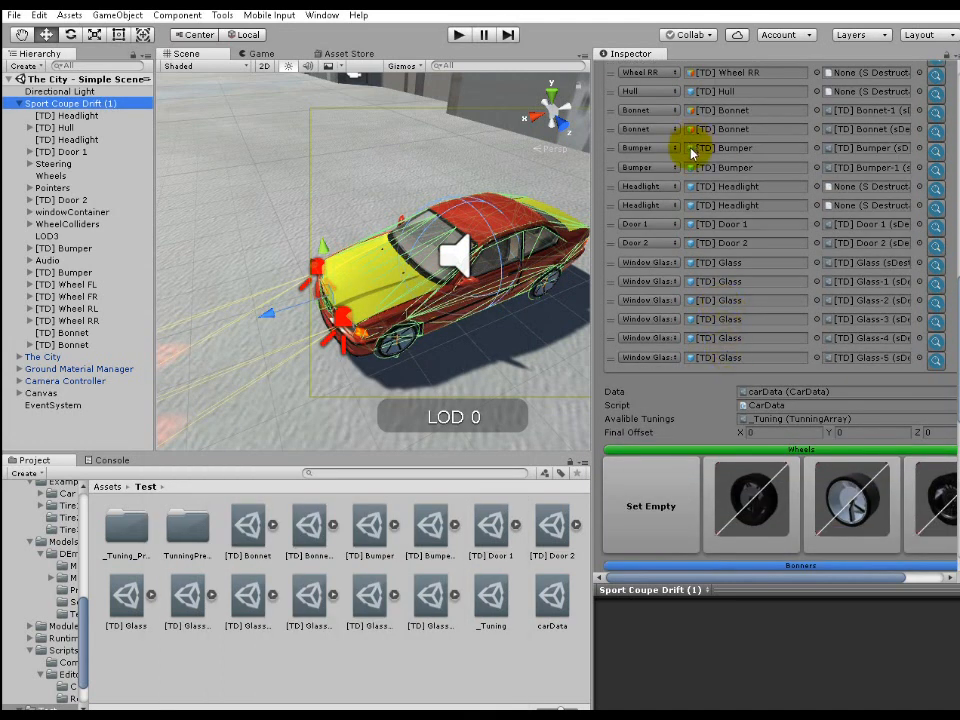
scroll(686, 146, up, 5)
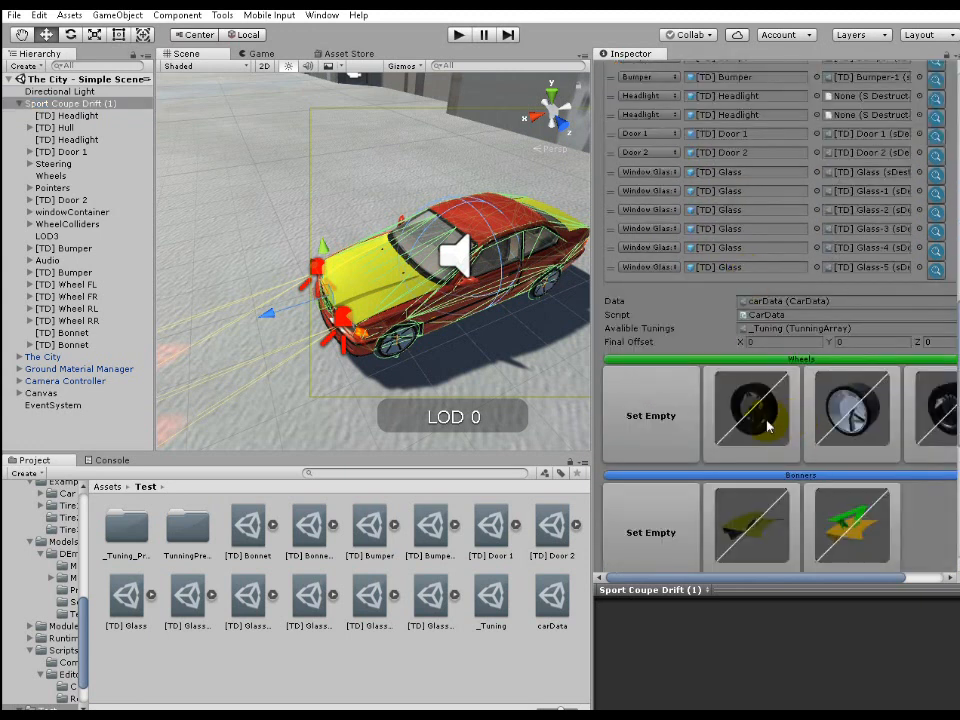
click(761, 422)
click(778, 473)
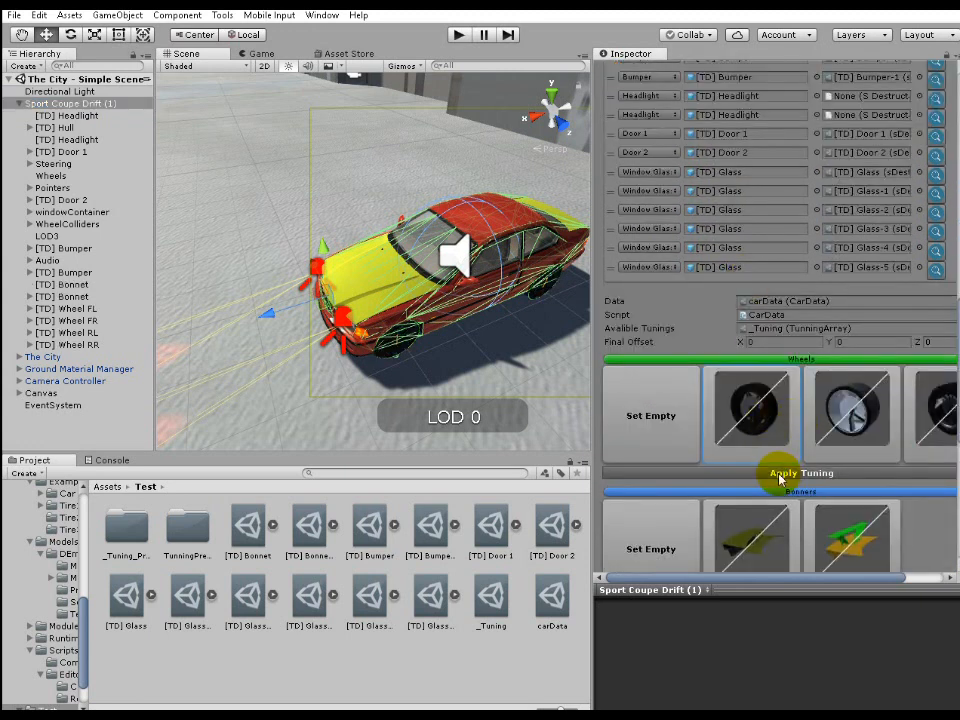
Inspect the Wheel Transform references in the car's Vehicle Controller.
scroll(761, 182, up, 10)
scroll(634, 190, up, 3)
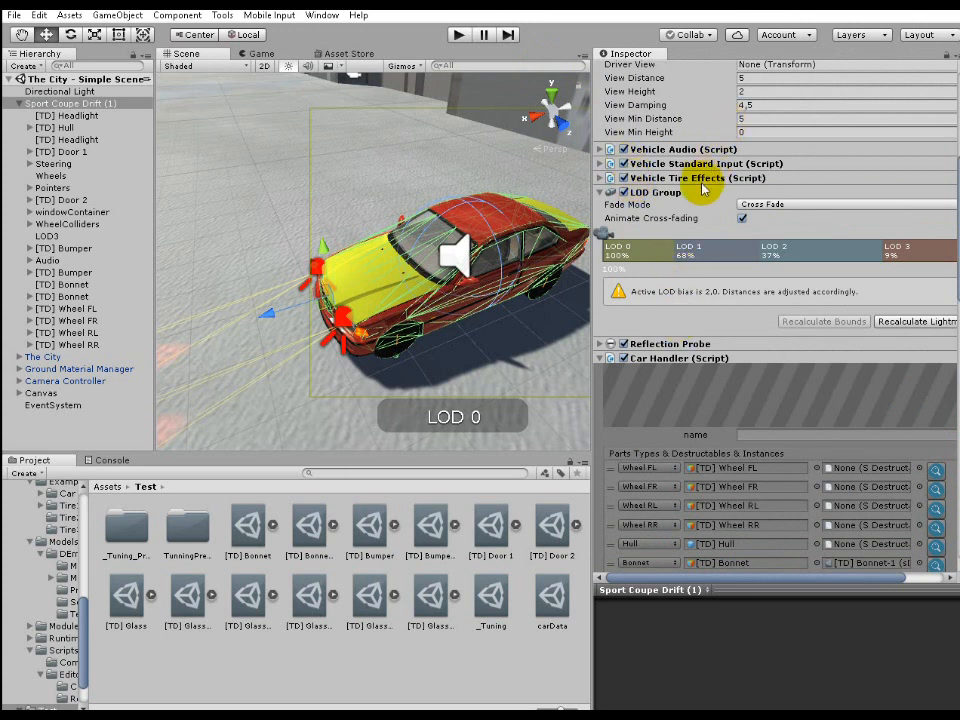
scroll(640, 190, up, 7)
click(678, 236)
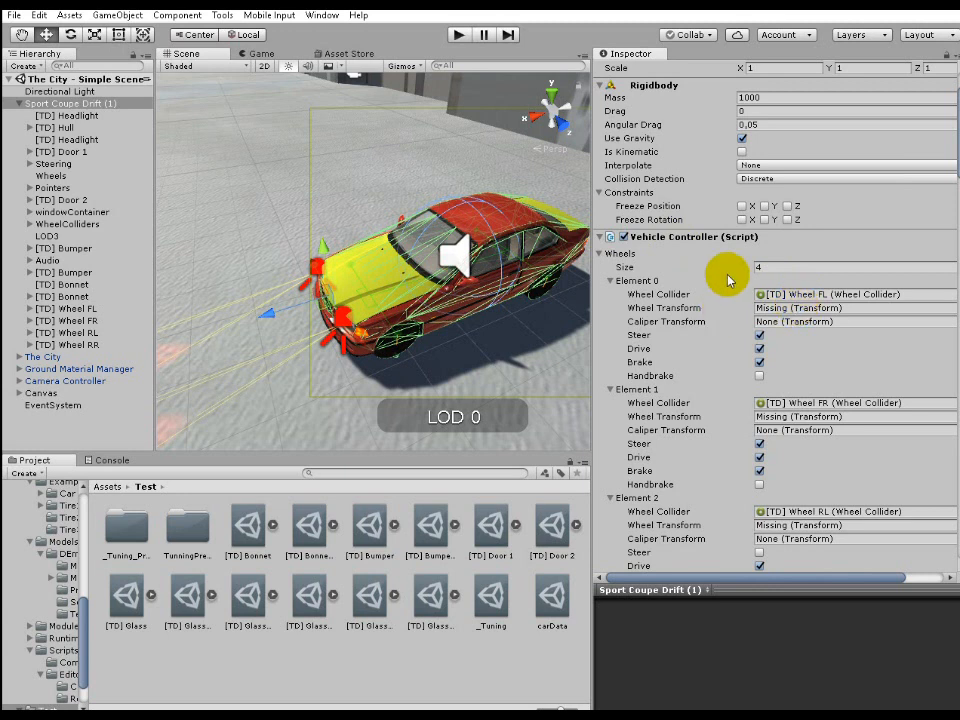
Reopen the Module Manager and add the EVP Module back to its list.
click(322, 15)
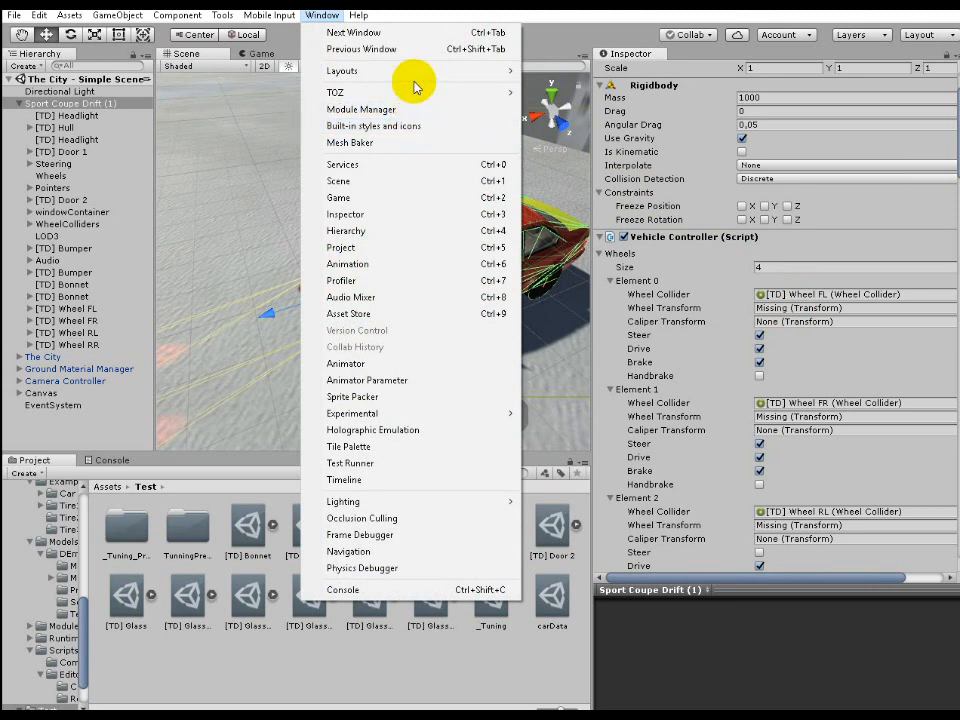
click(415, 112)
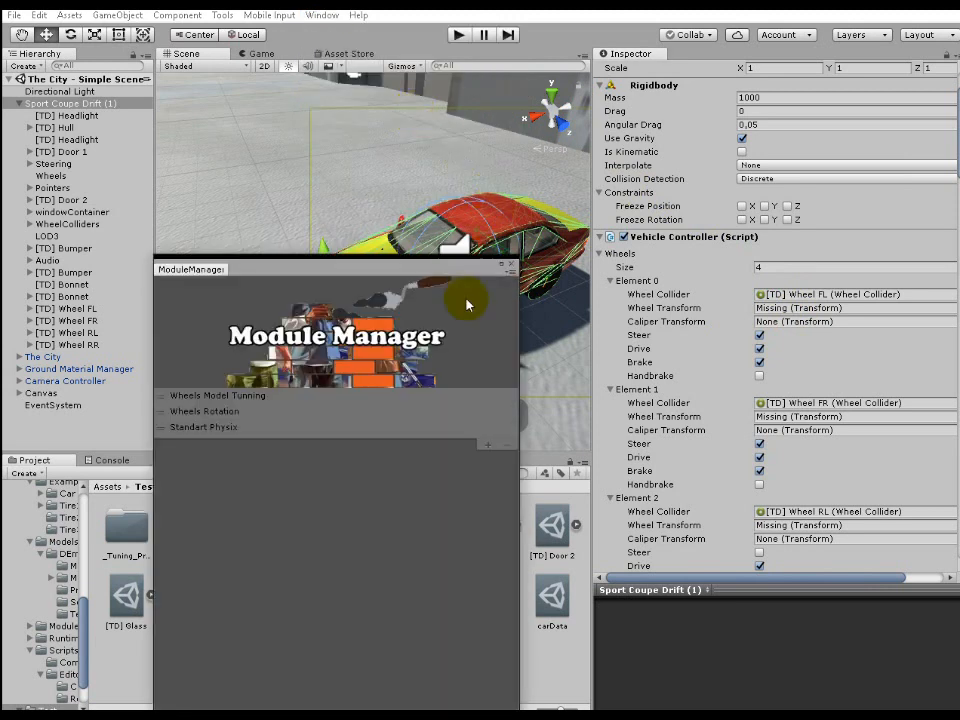
click(487, 446)
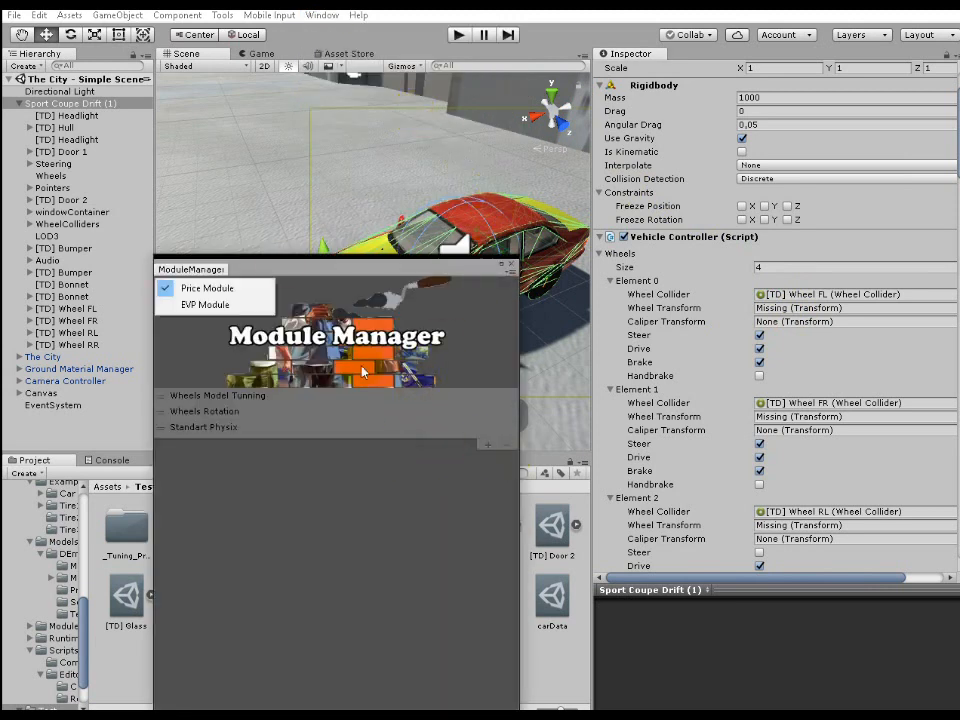
click(240, 305)
click(272, 444)
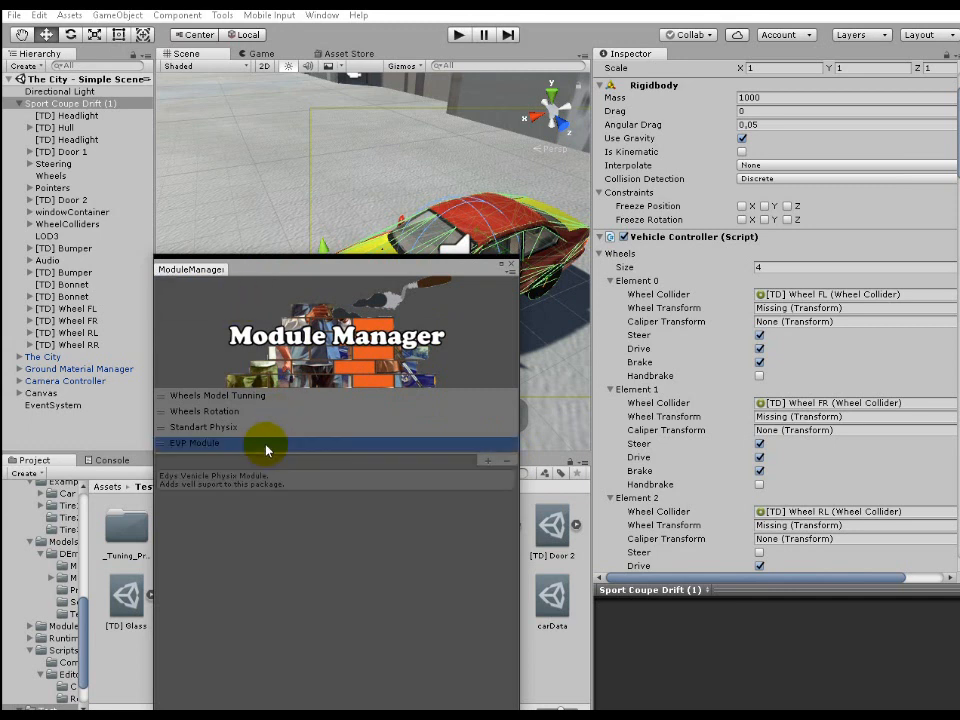
Move the Wheels Rotation module below Standart Physix in the Module Manager.
click(271, 430)
click(258, 414)
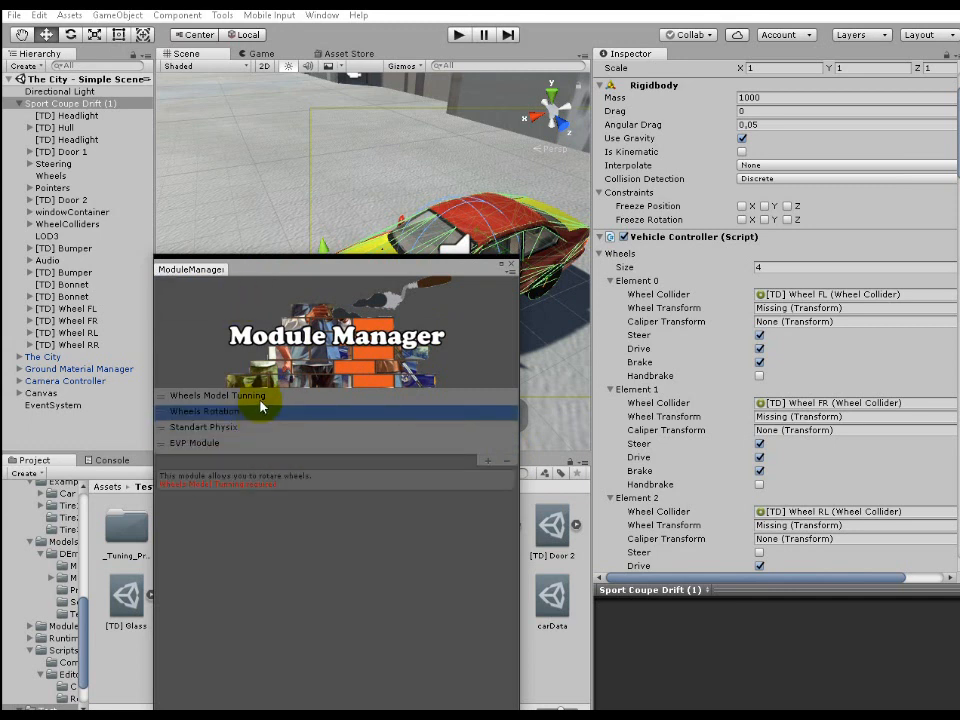
drag(260, 410, 251, 435)
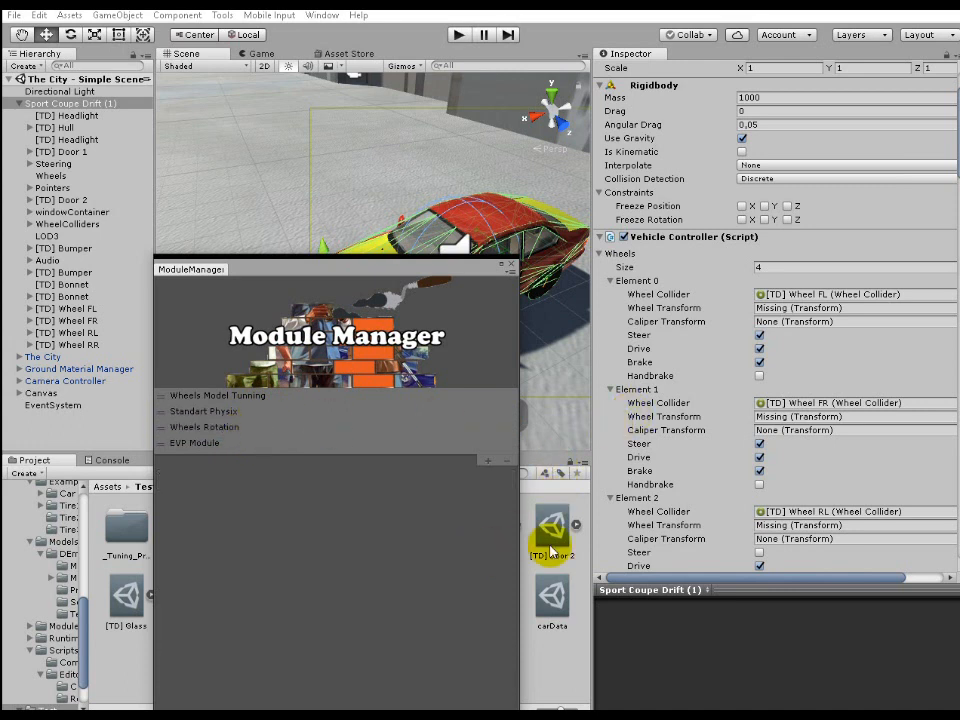
Reselect Sport Coupe Drift (1) and check the wheel transforms of all four Vehicle Controller elements.
click(564, 642)
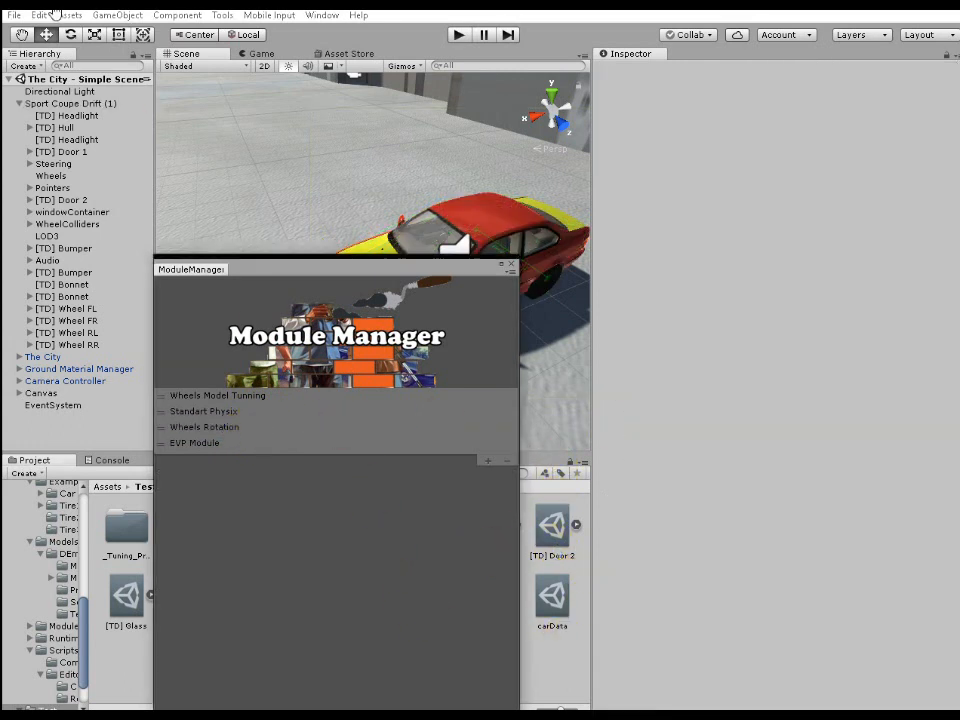
click(60, 103)
scroll(790, 383, down, 8)
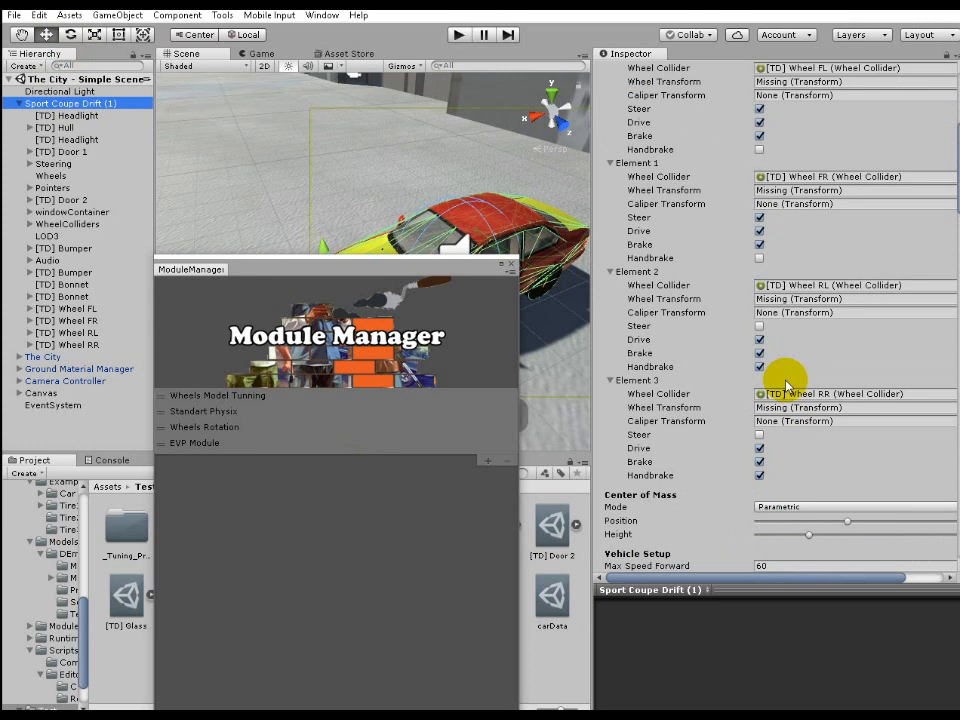
scroll(787, 385, up, 5)
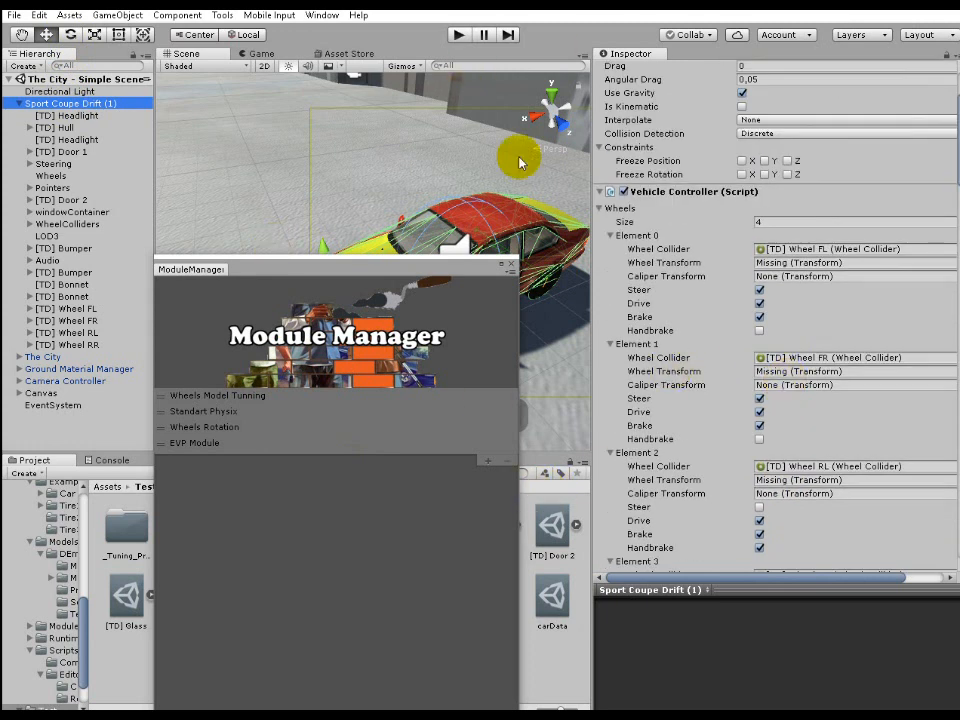
Move the Wheels Rotation module back above Standart Physix and close the Module Manager.
drag(206, 465, 243, 427)
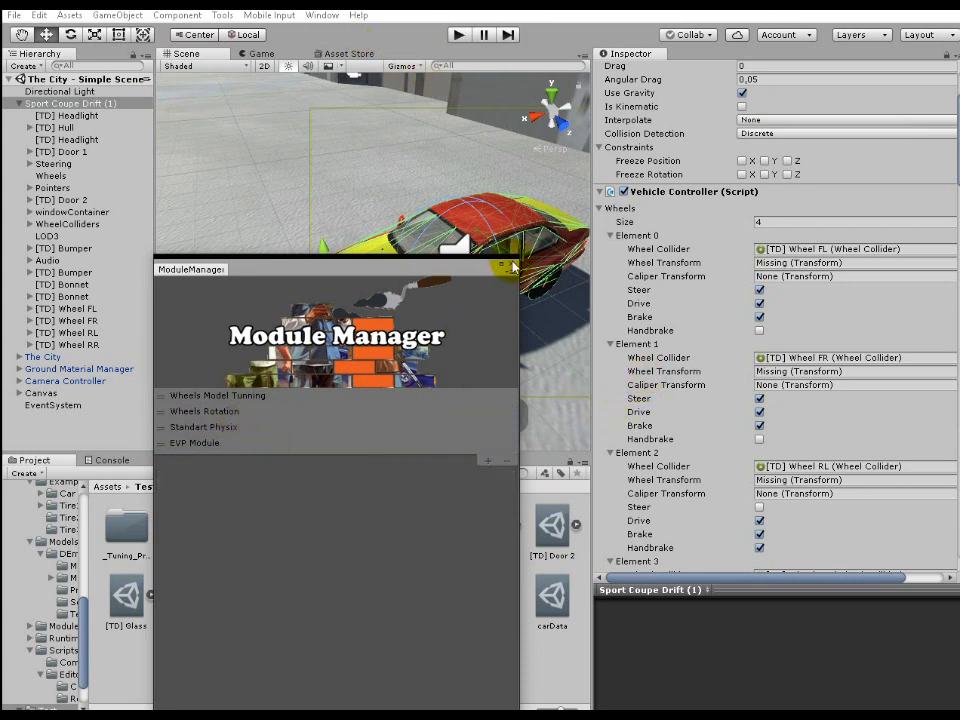
click(513, 266)
Collapse the Vehicle Controller and reapply the first wheel tuning to the car.
click(656, 194)
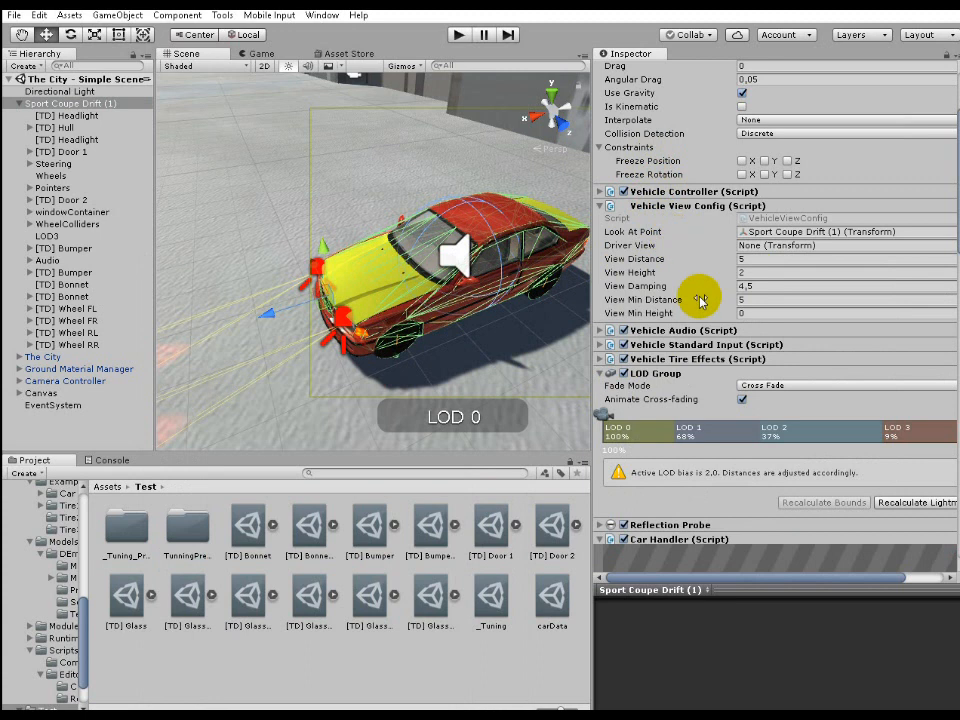
scroll(701, 322, down, 3)
scroll(744, 375, down, 10)
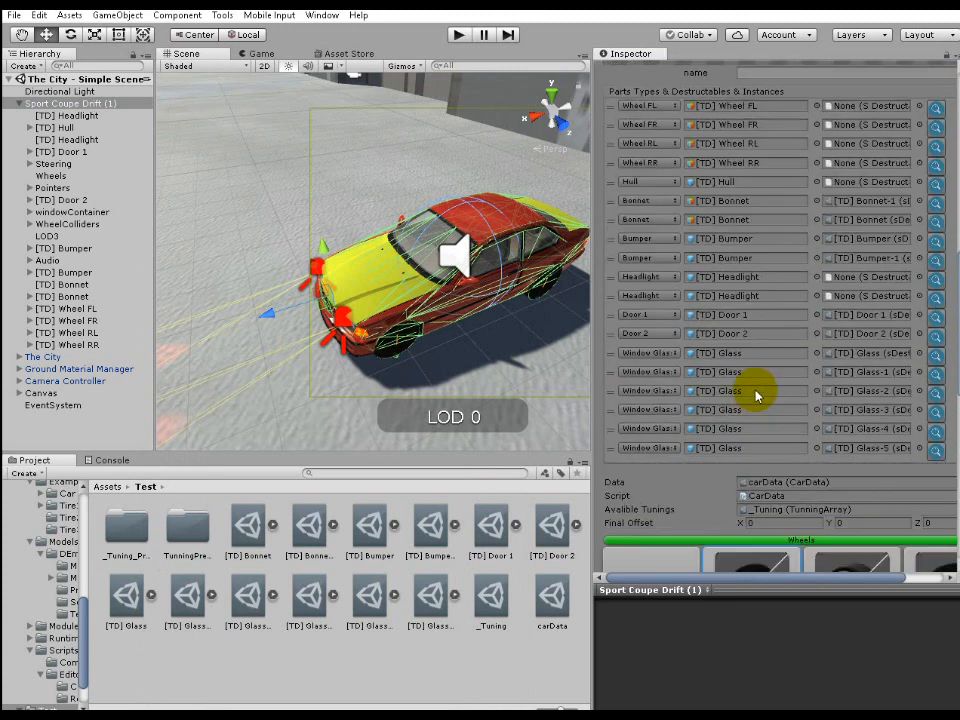
click(786, 520)
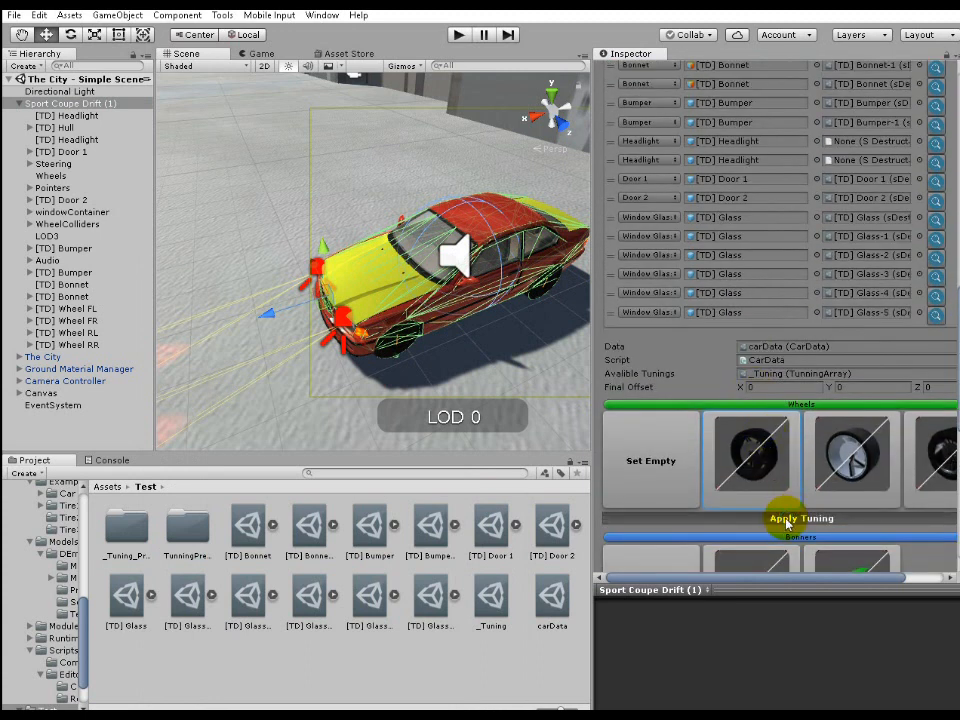
Recheck the Vehicle Controller's wheel references and look over the car's tuning options in the Car Handler.
scroll(765, 350, up, 5)
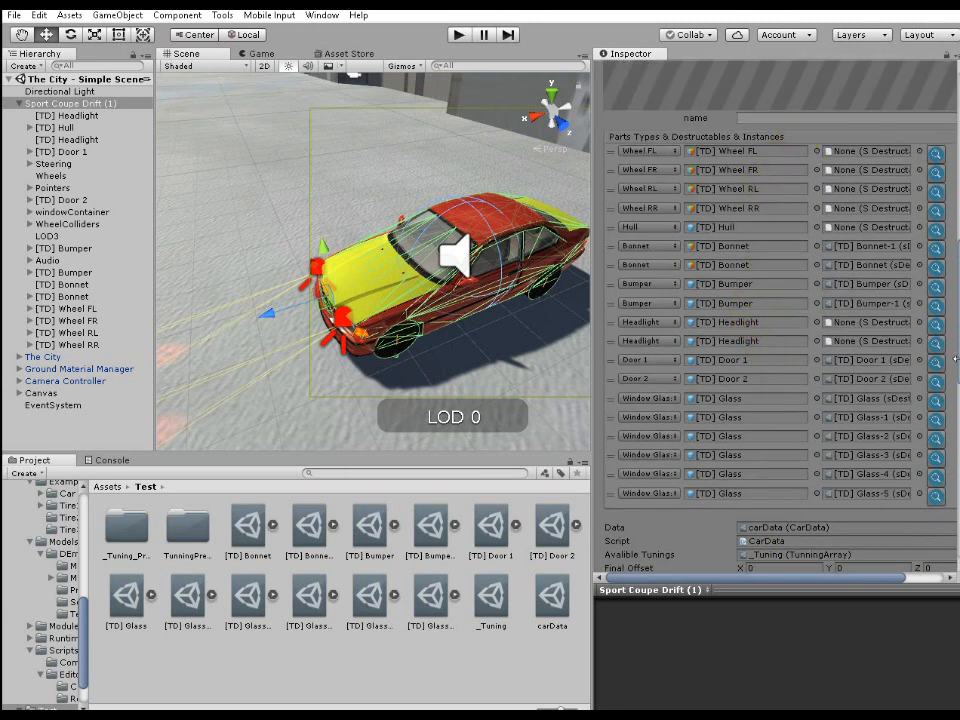
scroll(776, 400, up, 2)
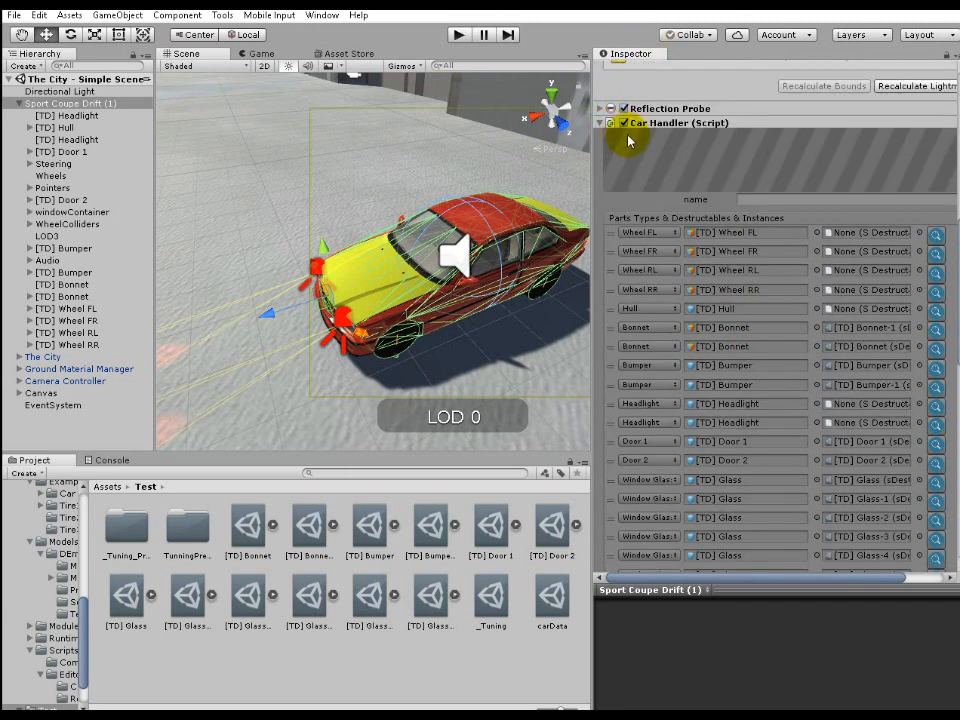
scroll(632, 141, up, 7)
scroll(664, 176, up, 7)
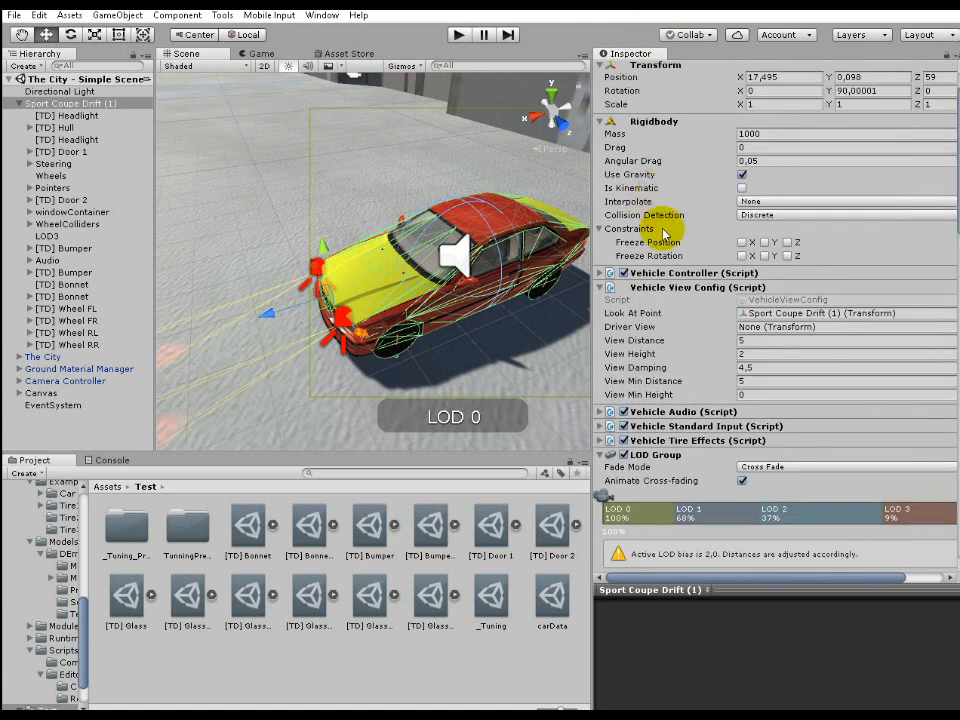
click(676, 273)
click(676, 273)
scroll(707, 306, down, 15)
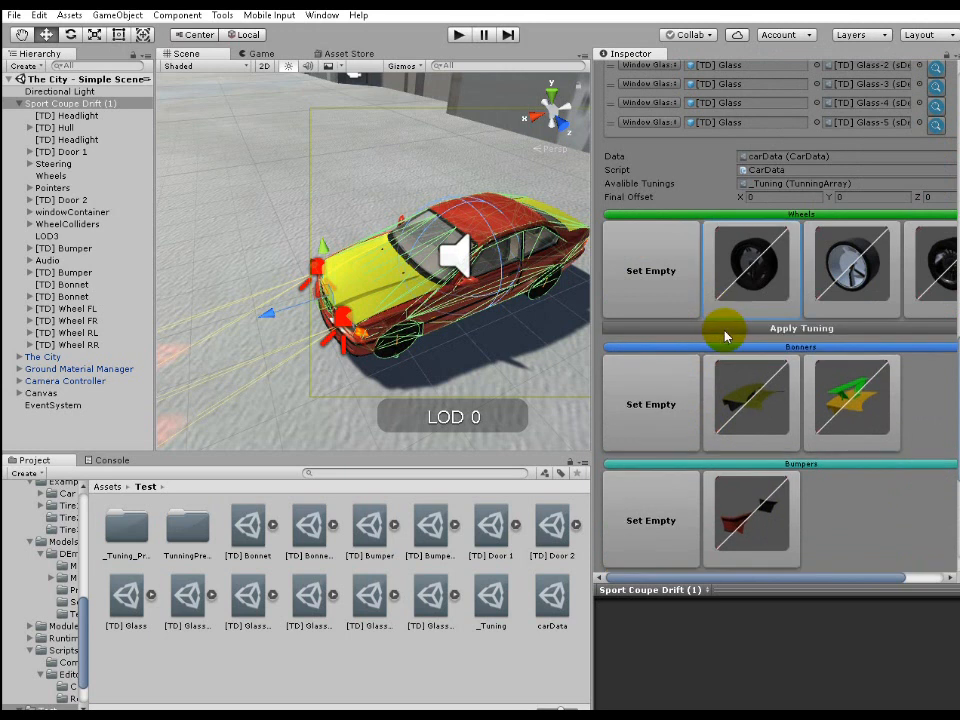
scroll(727, 333, up, 5)
scroll(700, 330, up, 10)
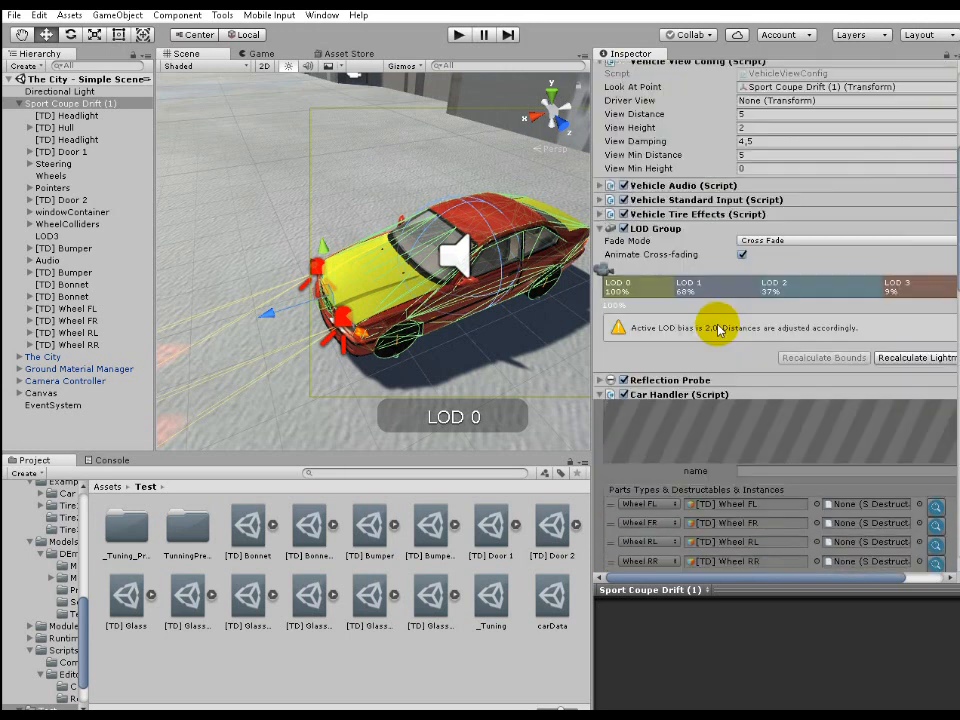
Recheck the wheel collider and wheel transform references of all four wheels in the Vehicle Controller and collapse it again.
scroll(683, 232, up, 3)
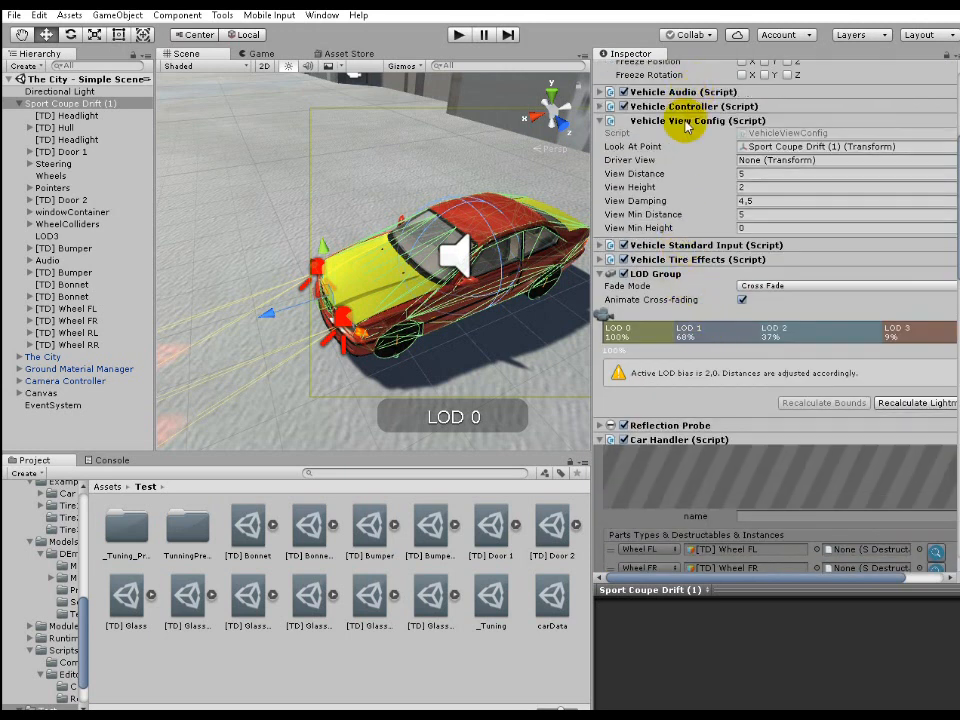
click(689, 106)
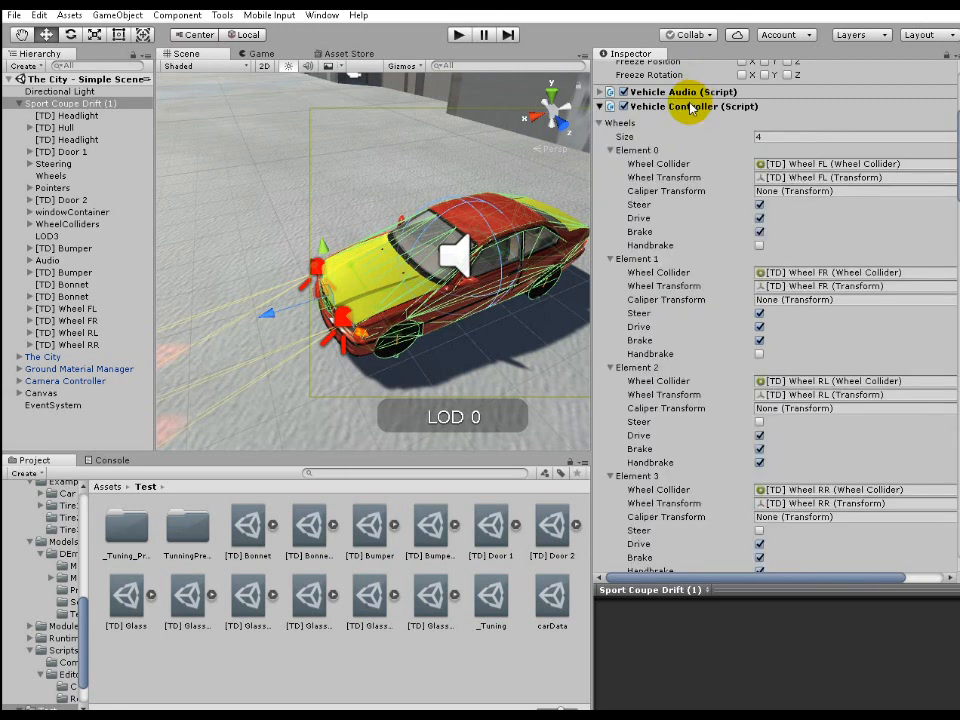
click(689, 106)
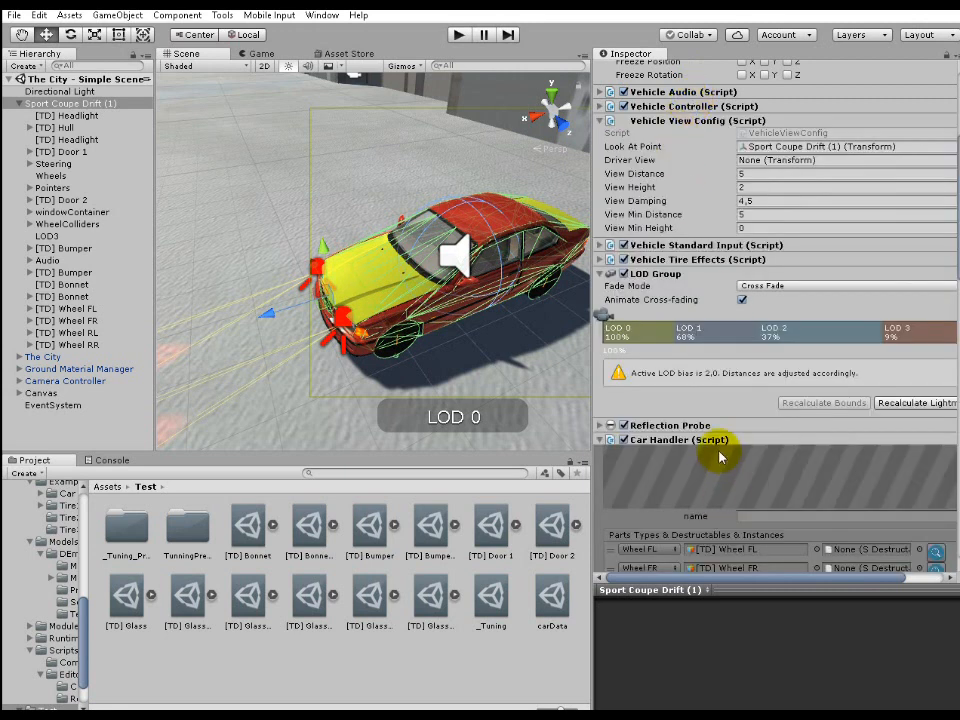
Tilt the wheels with the Car Handler's angle setting to inspect the front wheel up close, and return the angle to its minimum.
scroll(738, 414, down, 15)
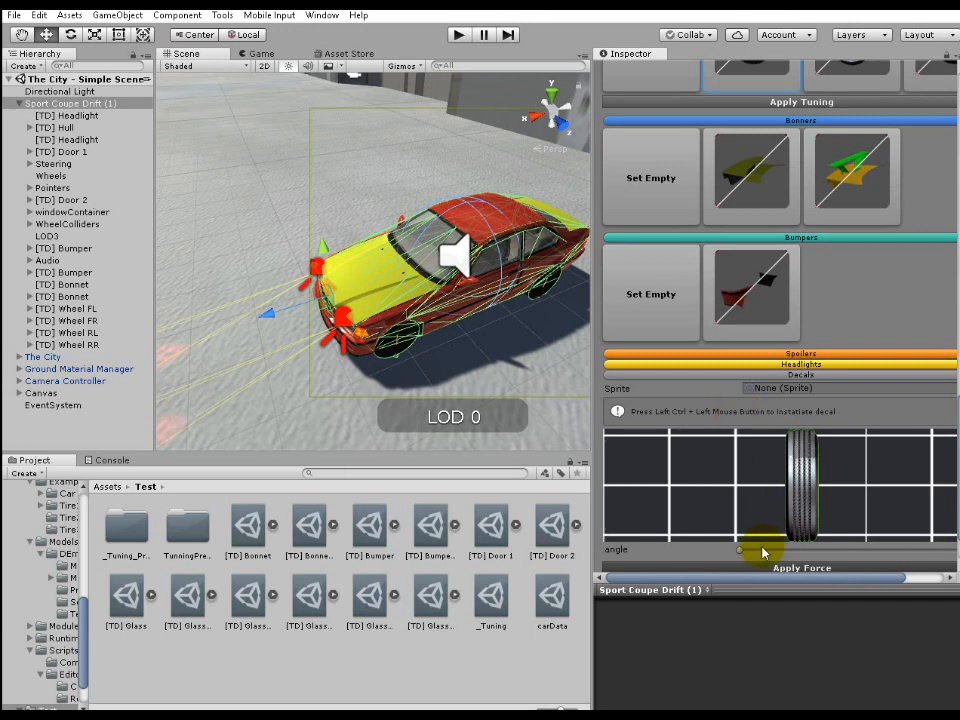
drag(750, 556, 932, 512)
scroll(456, 315, up, 10)
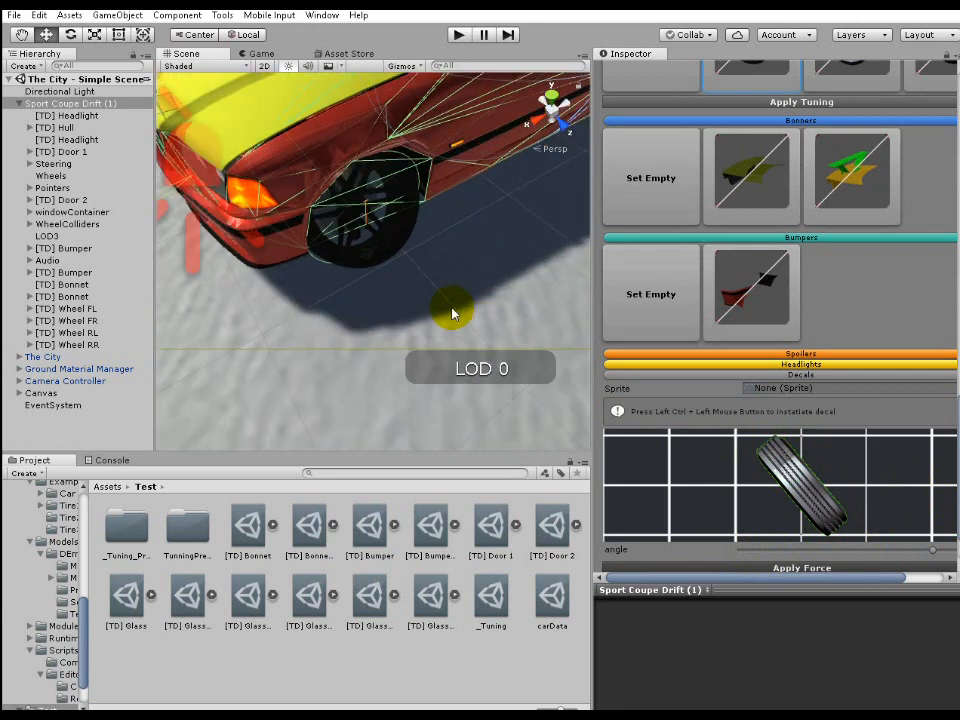
right_drag(600, 84, 546, 231)
scroll(546, 231, down, 5)
scroll(546, 231, up, 3)
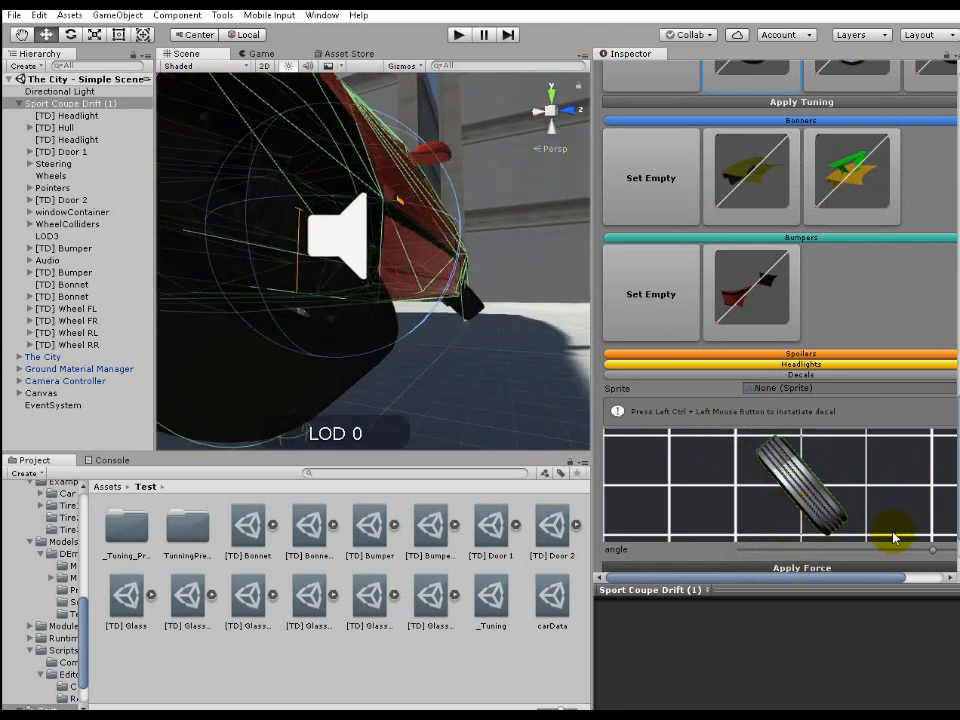
drag(930, 553, 521, 508)
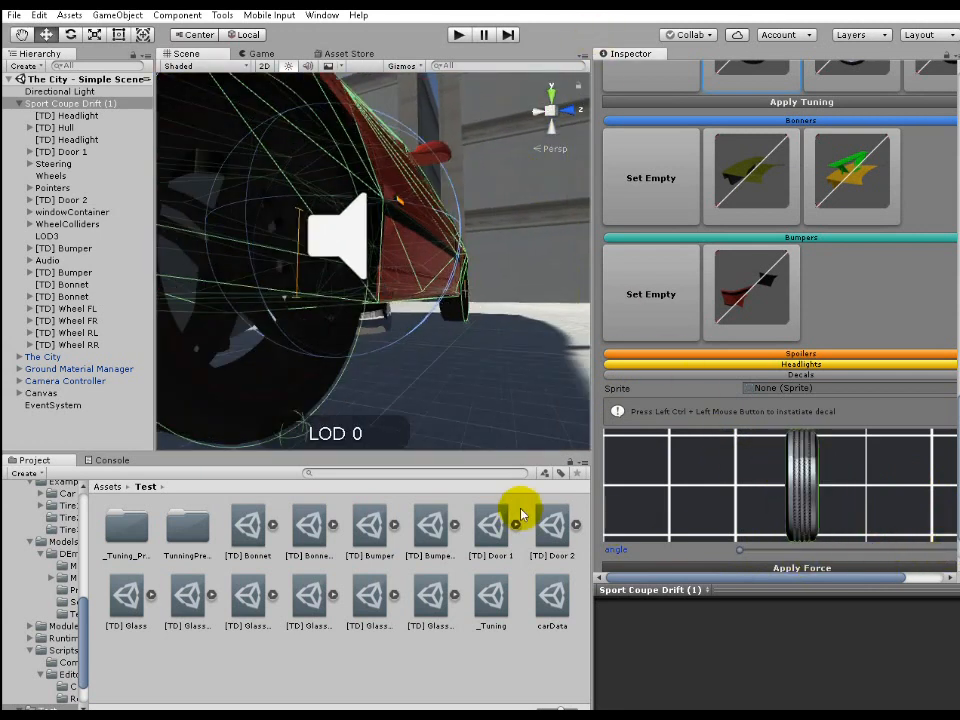
Run the scene and open the in-game Tunning panel, browsing from the wheel rotation and wheel options to the Tunning/Bonnet section.
click(458, 35)
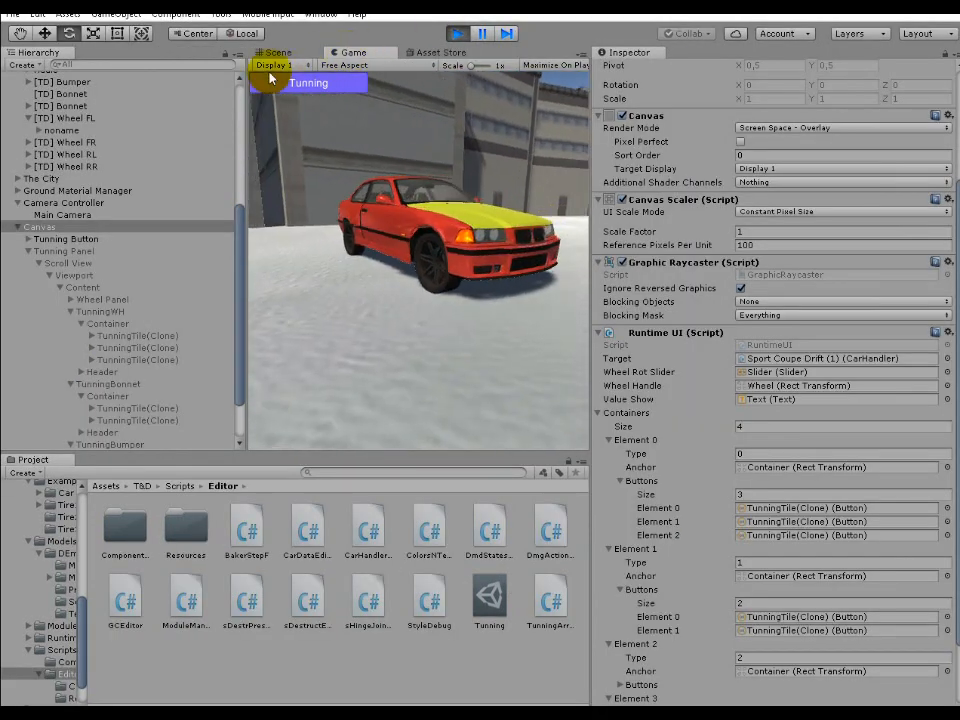
click(321, 86)
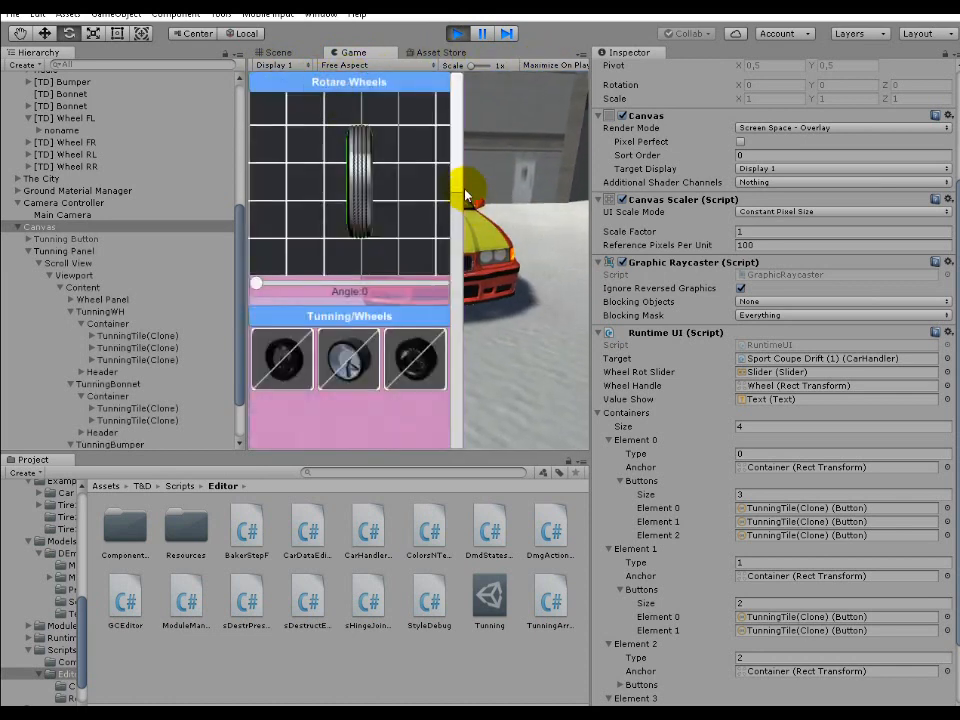
drag(459, 234, 459, 283)
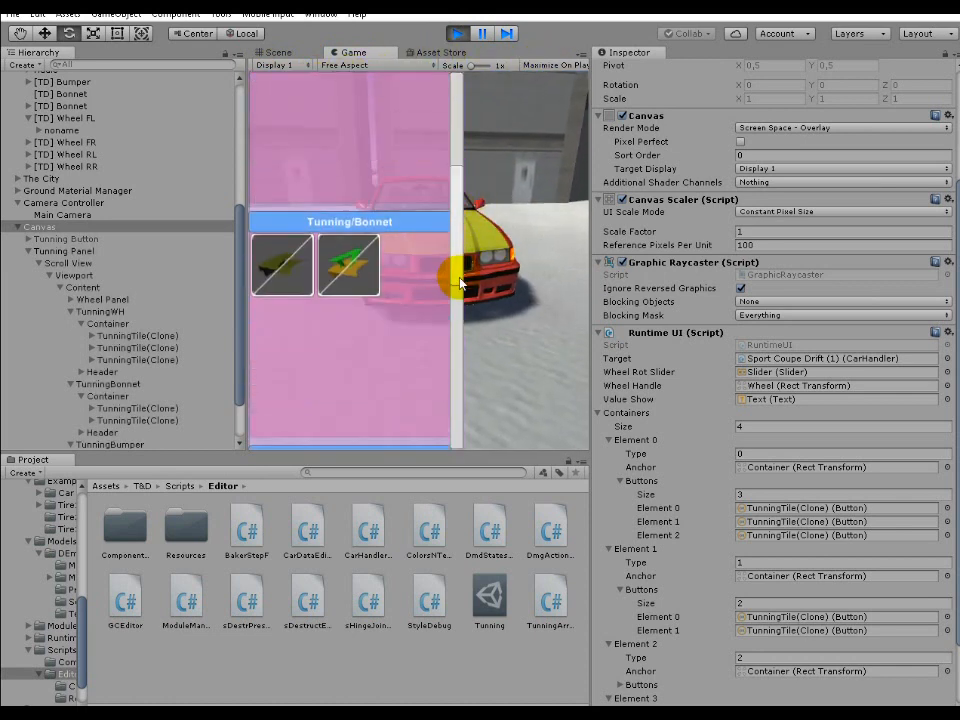